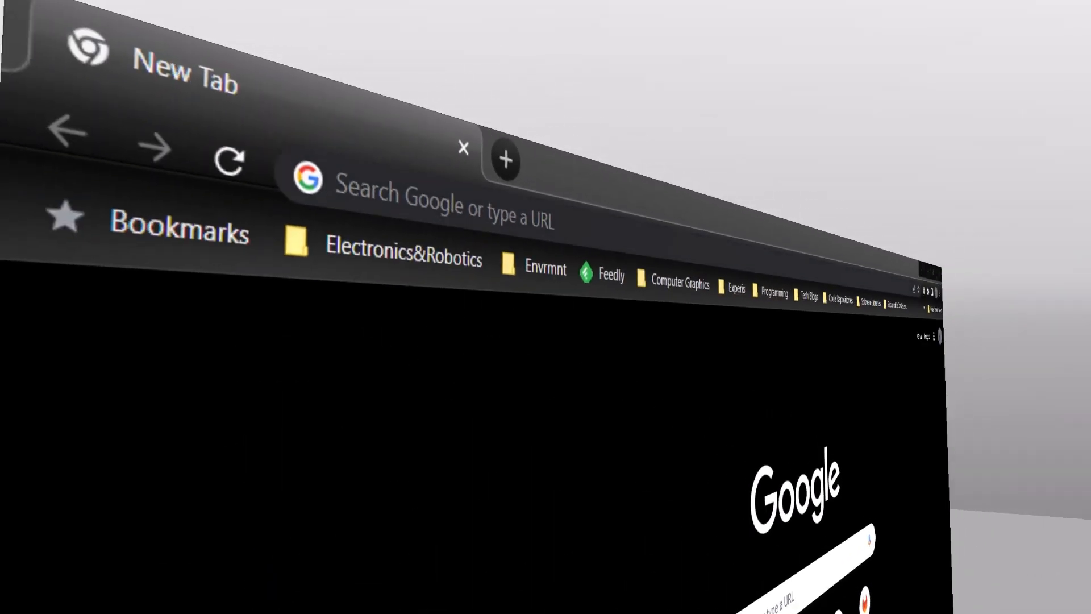
Go to x4plore.com in the browser and open the website's sign-in page
left_click(356, 186)
type("x4plore.com")
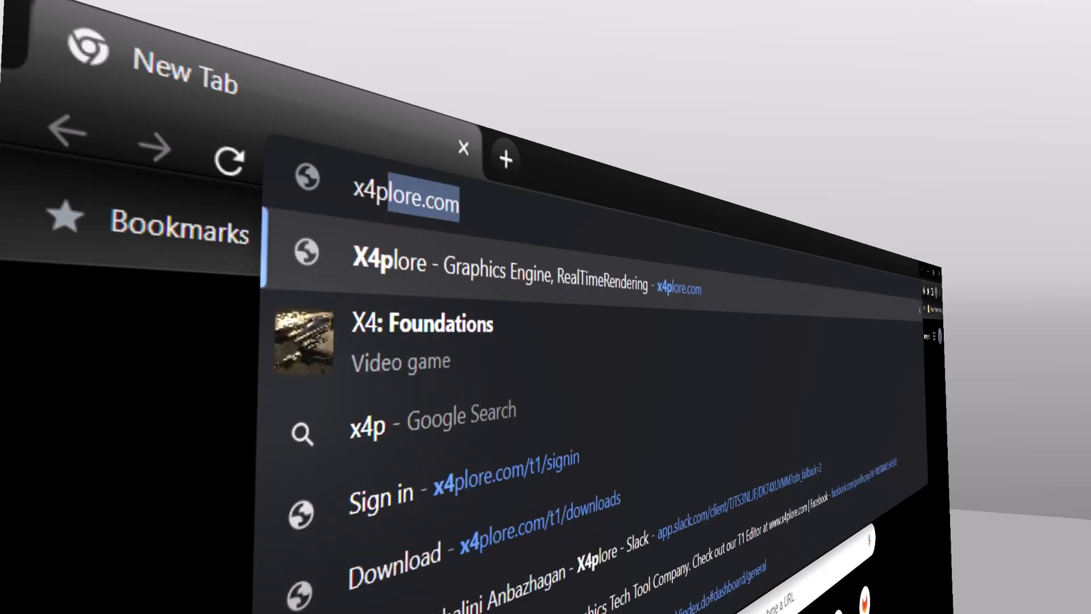
key("Return")
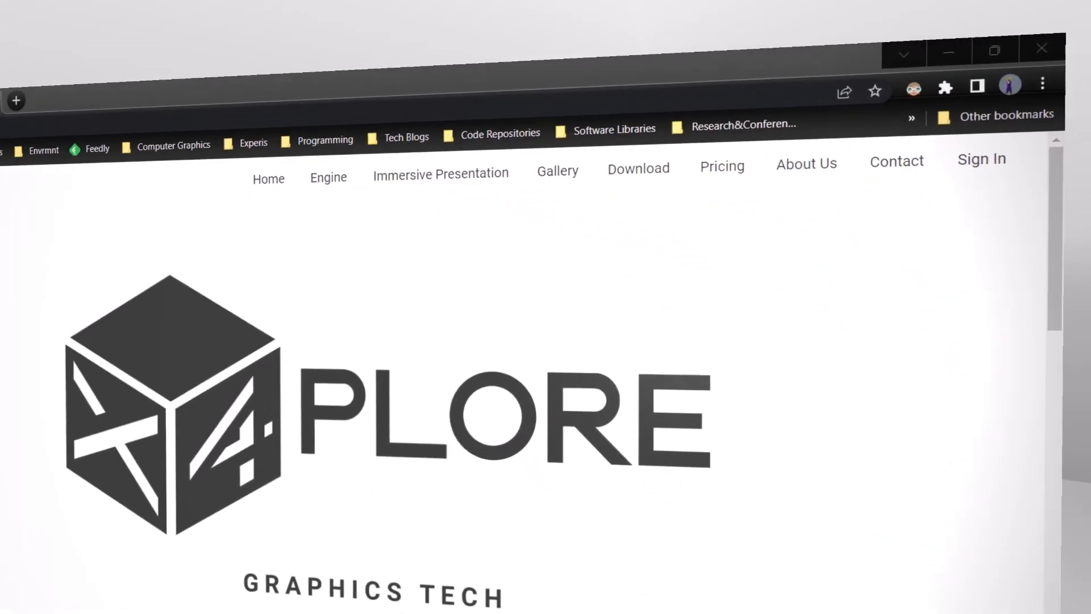
left_click(982, 159)
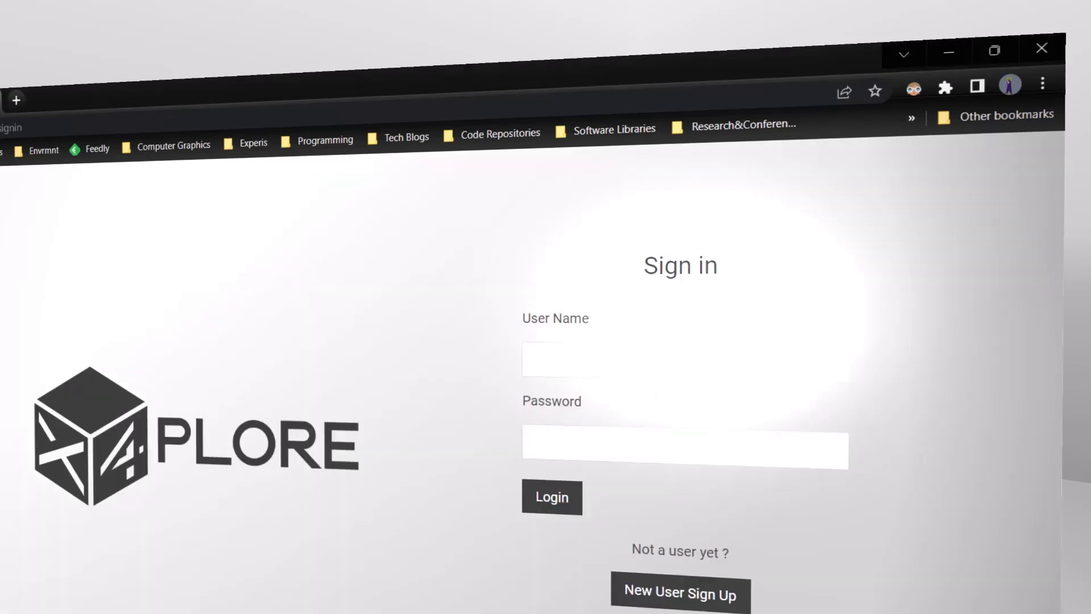
Sign in to the X4plore site by entering the account's user name and password
left_click(531, 360)
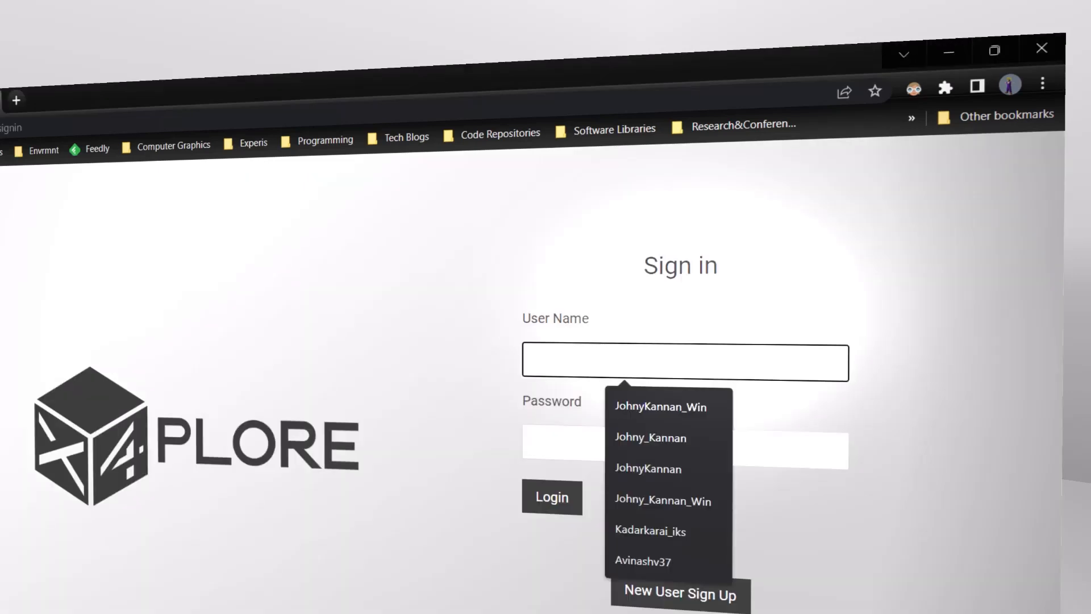
type("Sam")
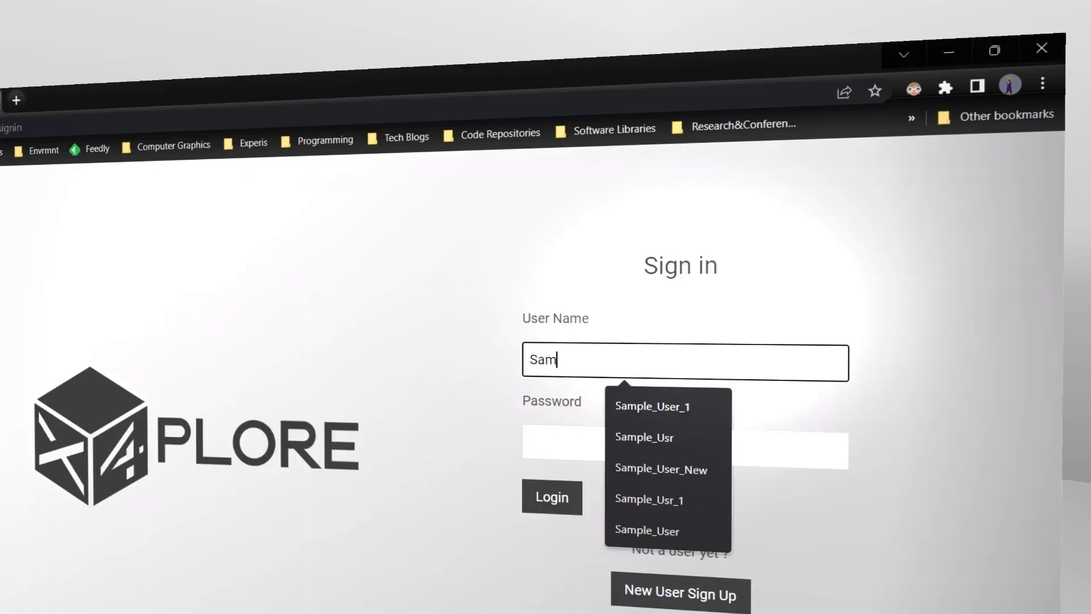
type("ple_Usr_")
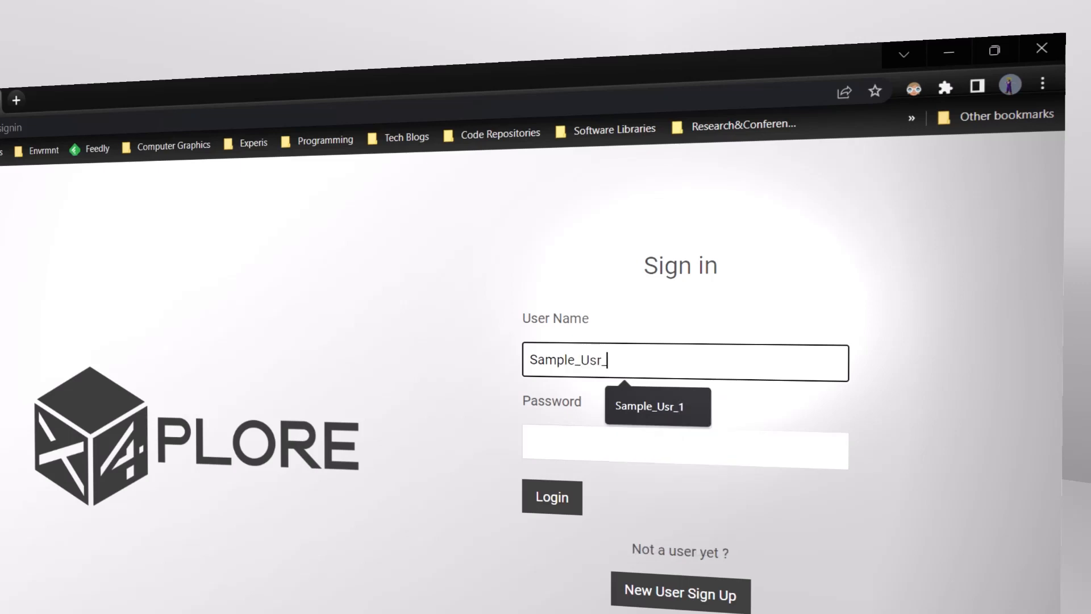
type("1")
key("Tab")
type("S")
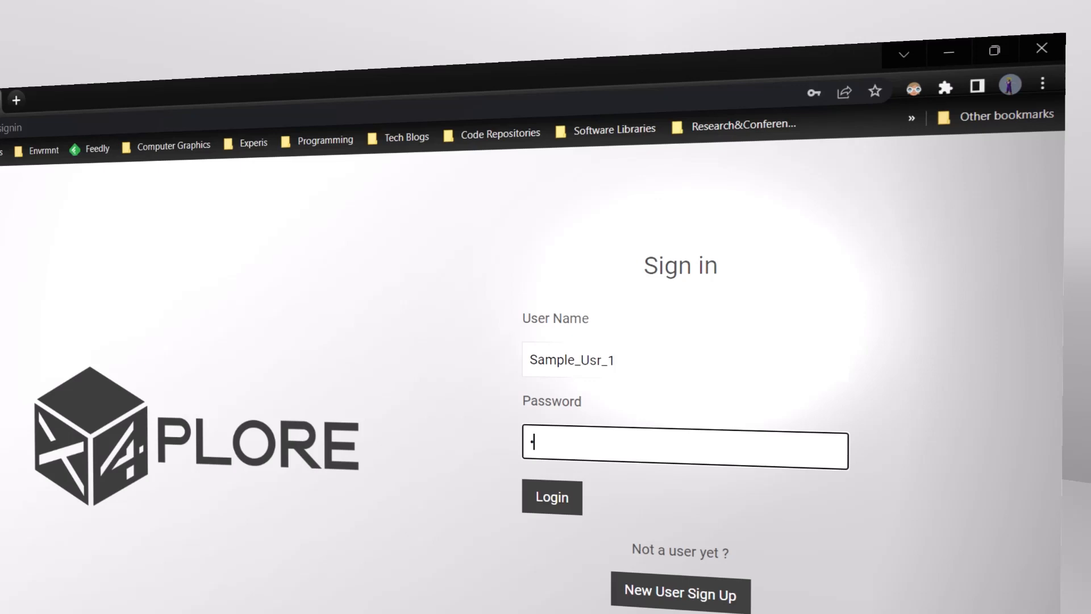
type("••")
key("Return")
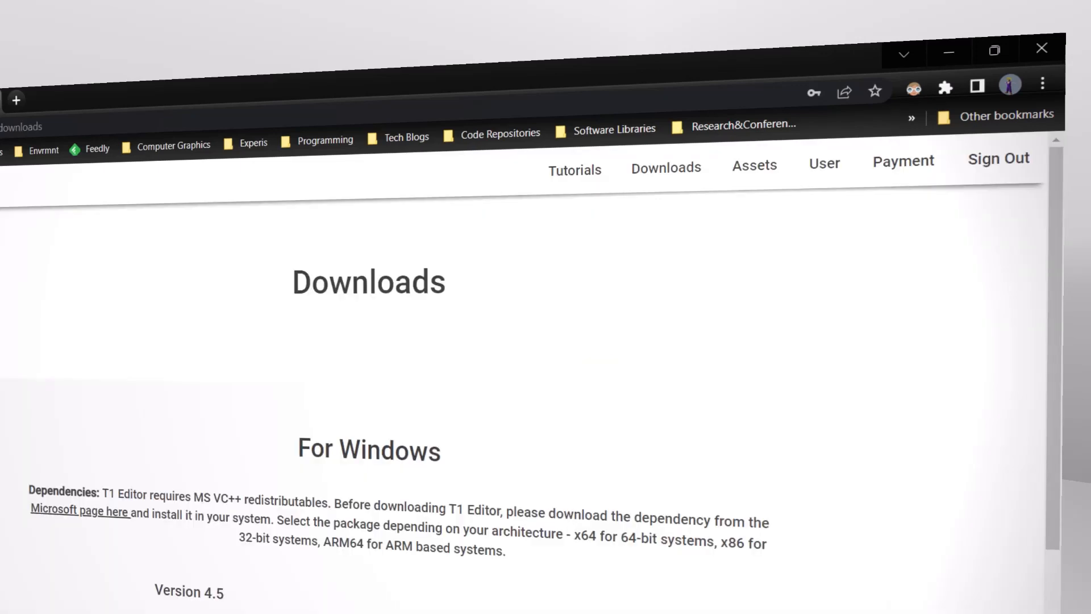
Download the version 4.5 package for Windows, using the file name windows_pack_45 (3).zip in the Downloads folder
scroll(523, 398, "down", 5)
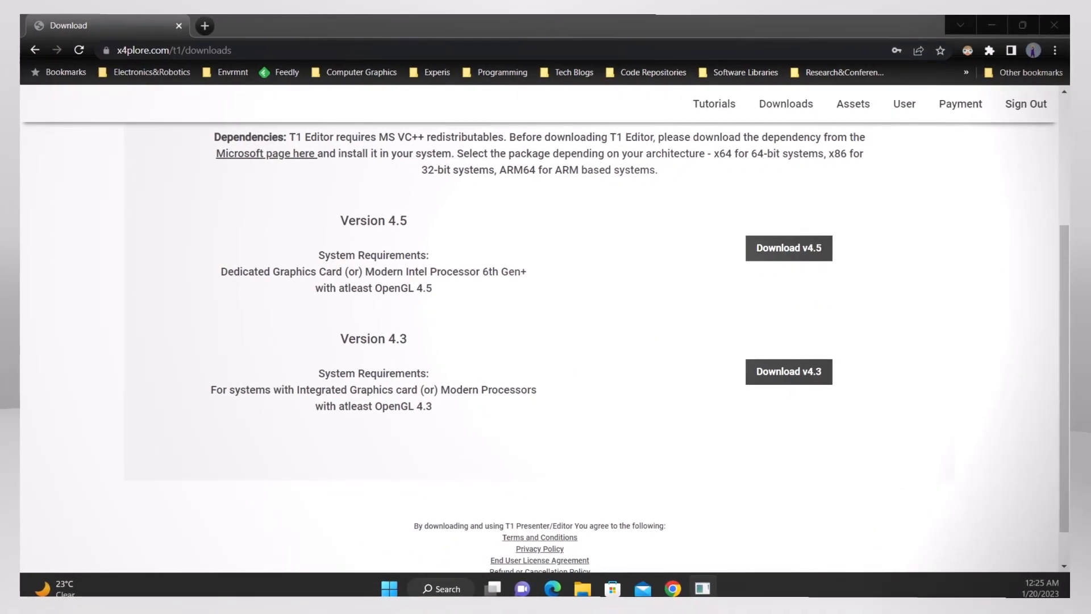
scroll(540, 341, "up", 2)
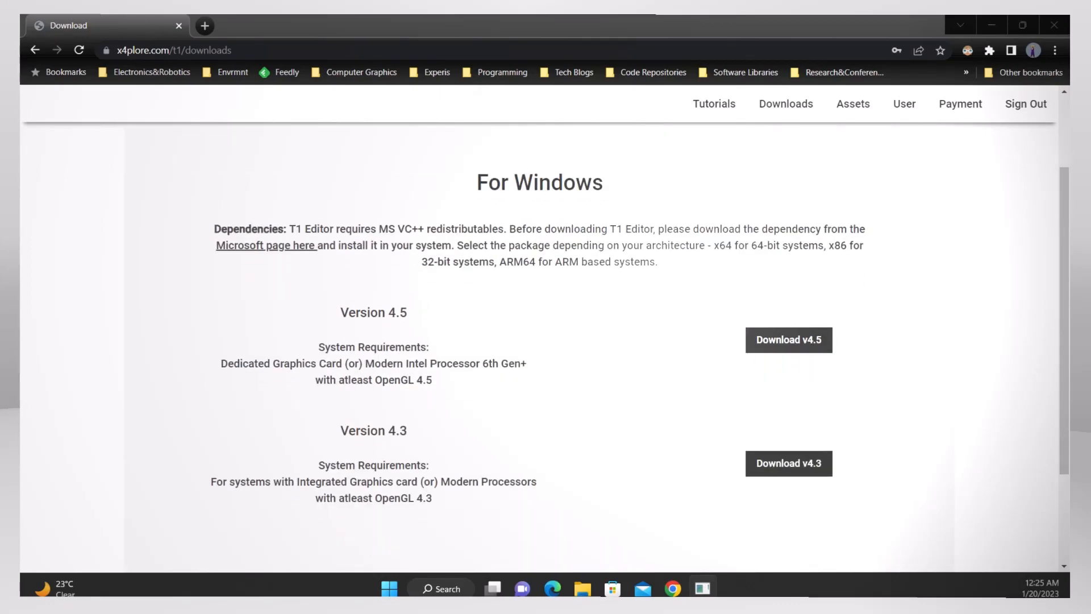
scroll(539, 341, "down", 1)
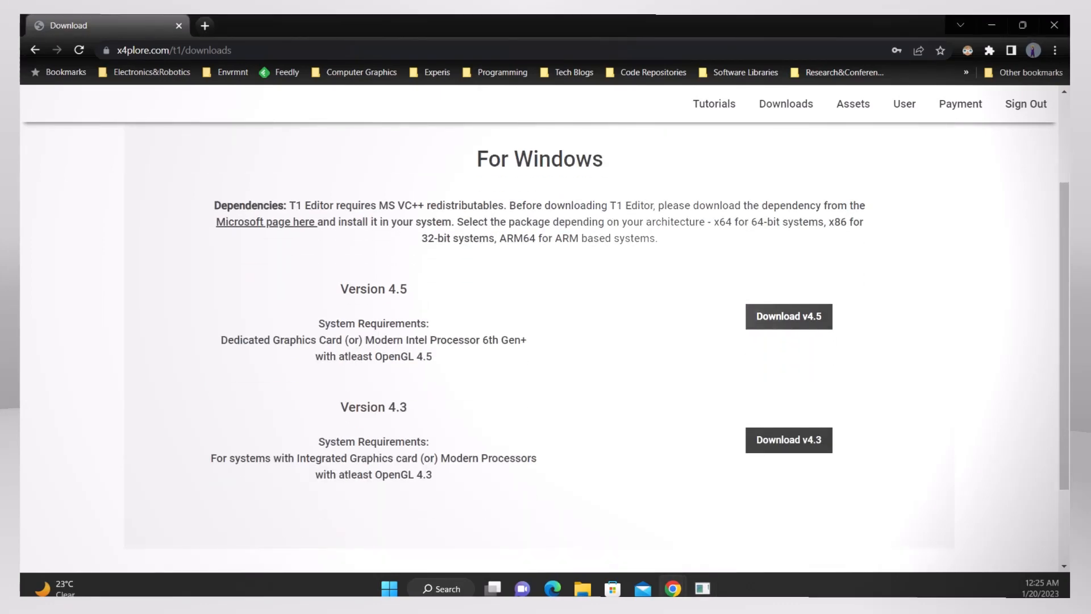
triple_click(373, 288)
triple_click(373, 407)
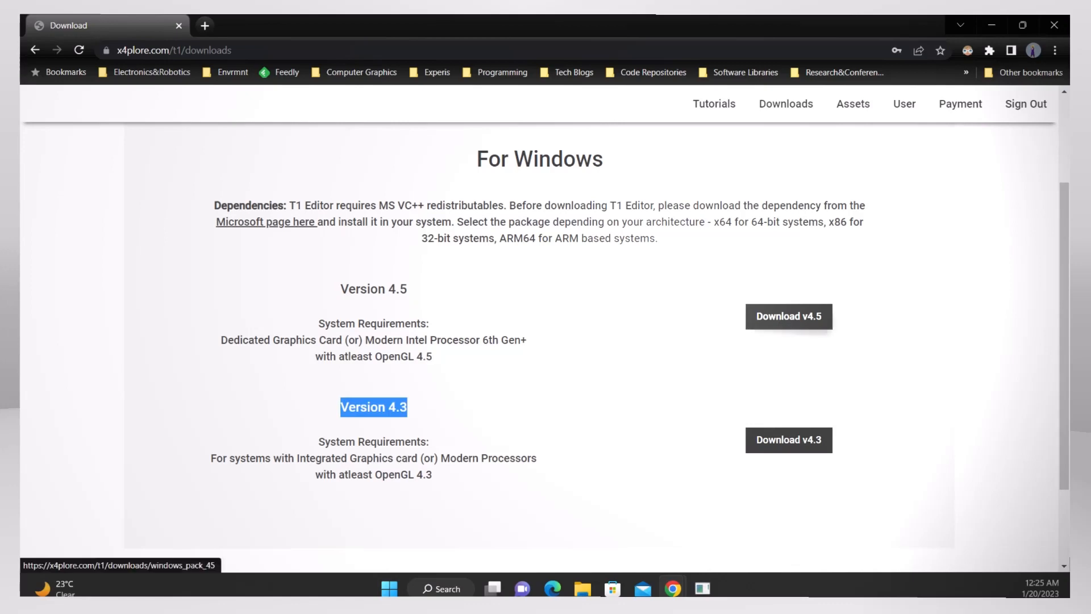
triple_click(373, 288)
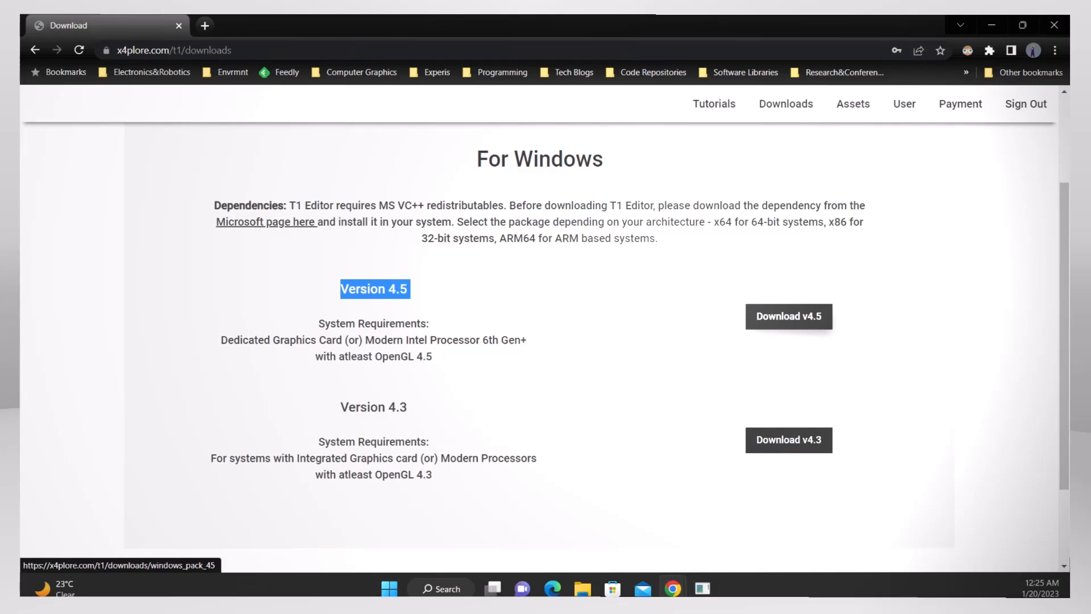
left_click(788, 316)
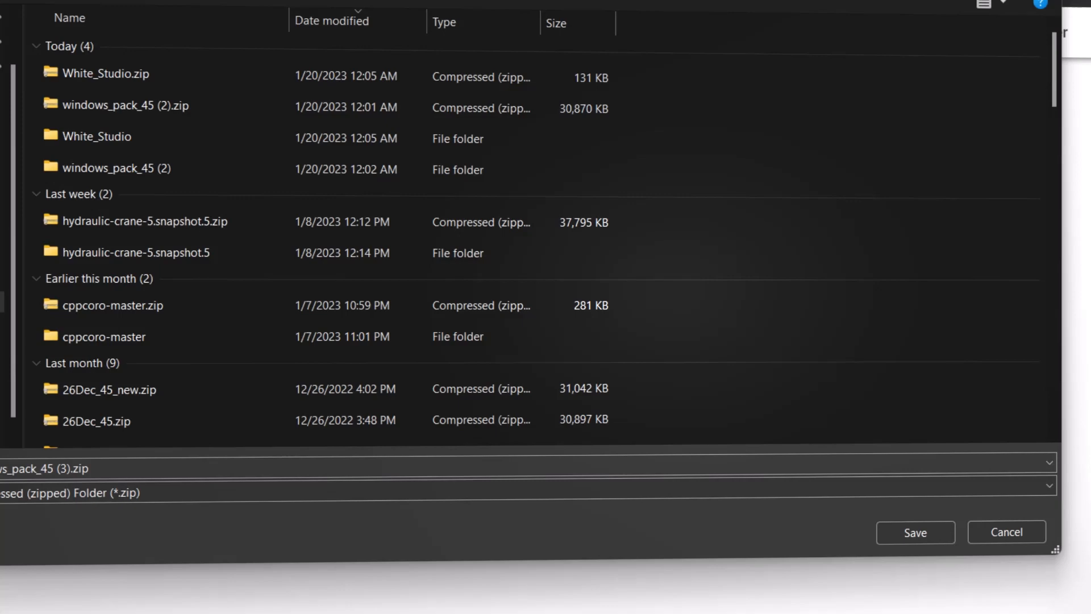
left_click(44, 468)
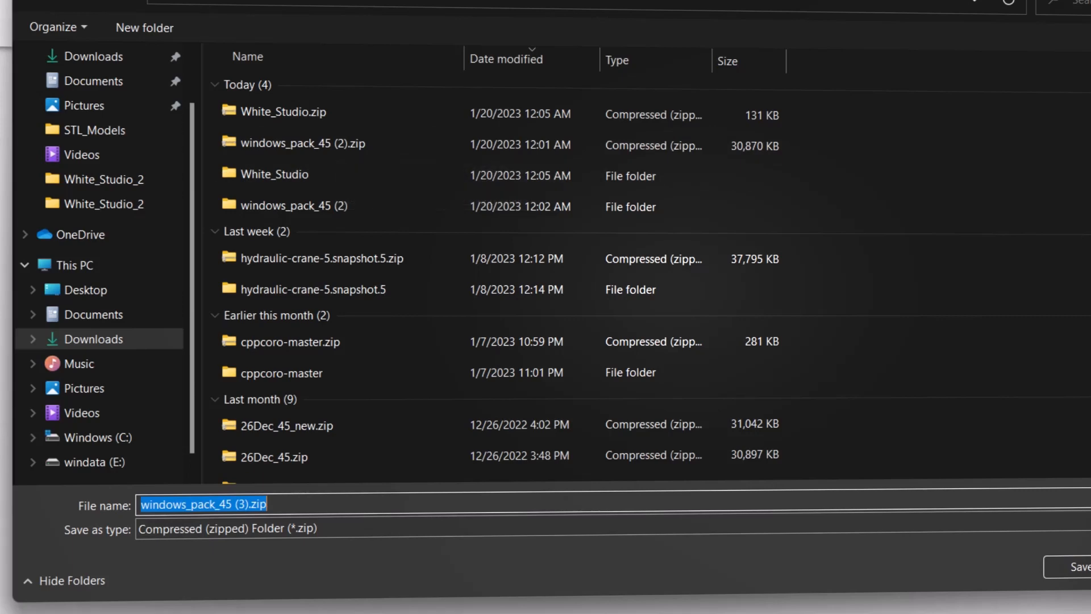
key("Return")
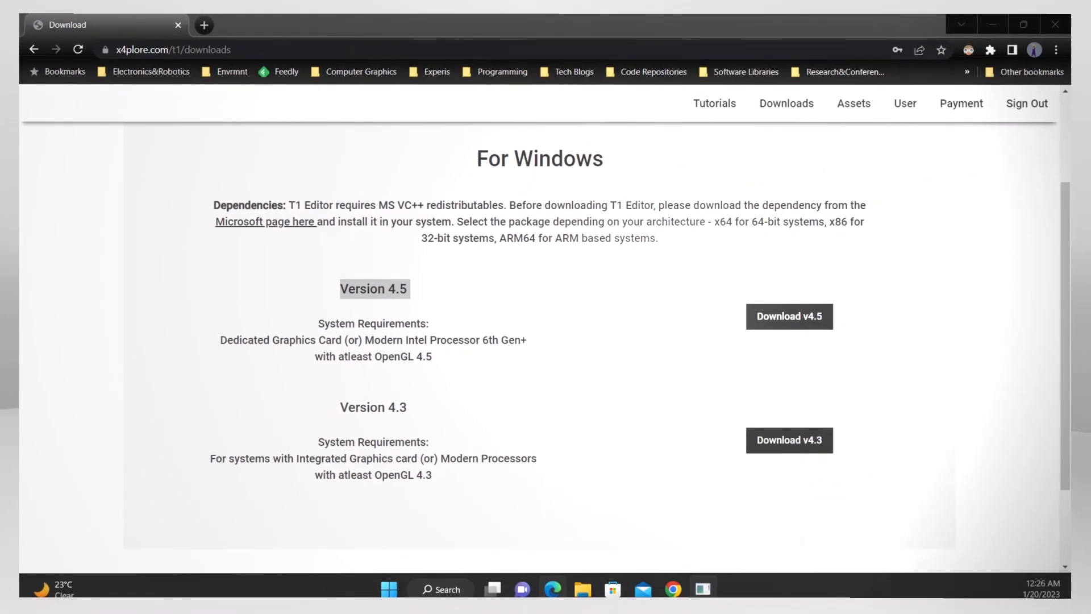
Switch to File Explorer, maximize the extracted windows_pack_45 (2) folder and select the Setup_45.msi installer
mouse_move(583, 588)
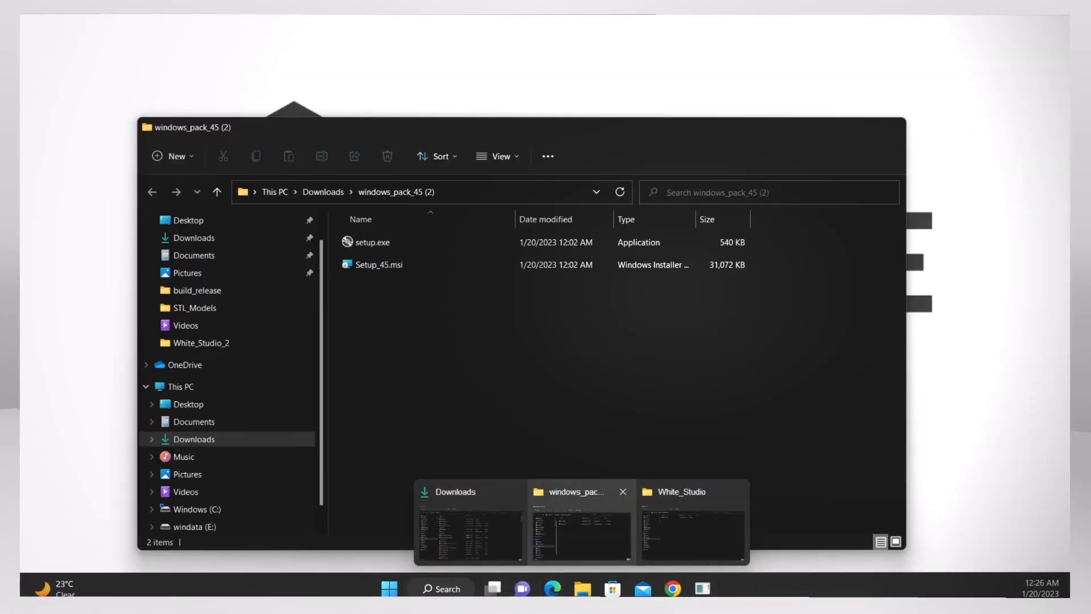
left_click(581, 534)
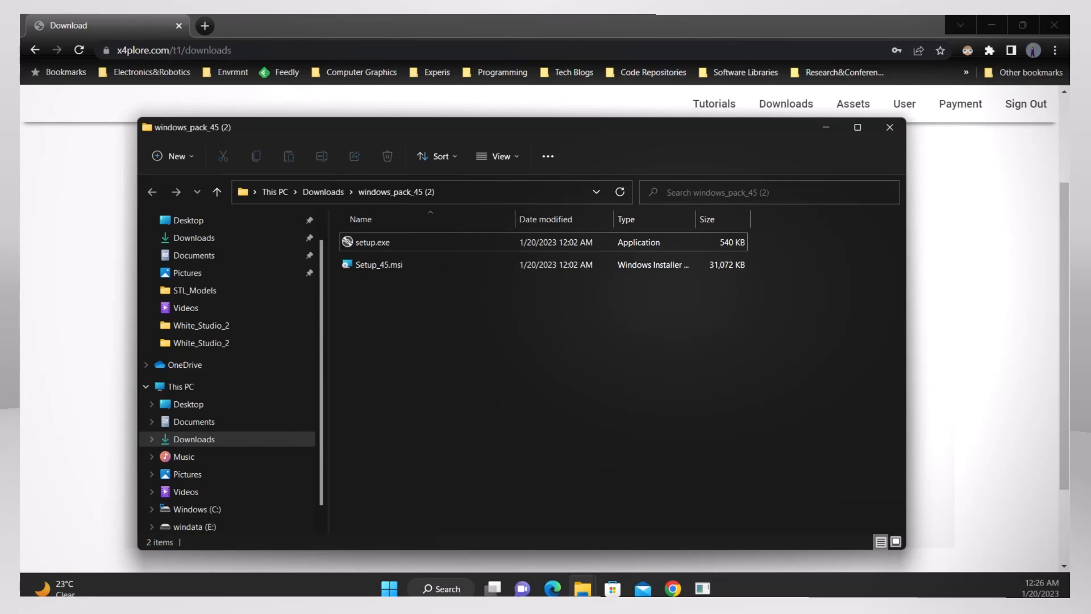
left_click(857, 126)
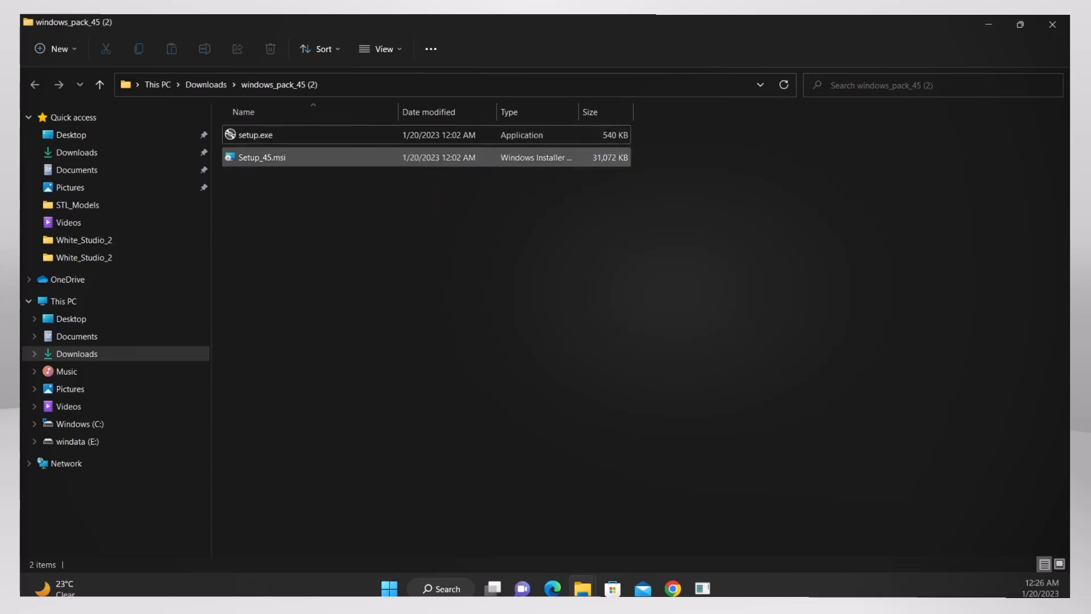
left_click(278, 157)
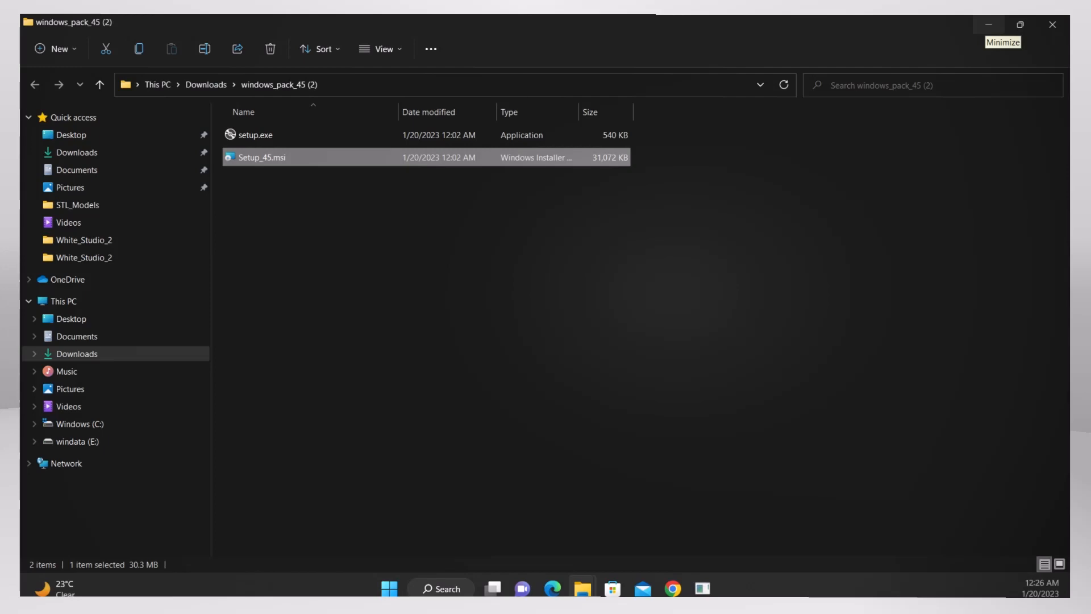
Return to the browser's Downloads page and look over the Windows packages and policy links
left_click(989, 24)
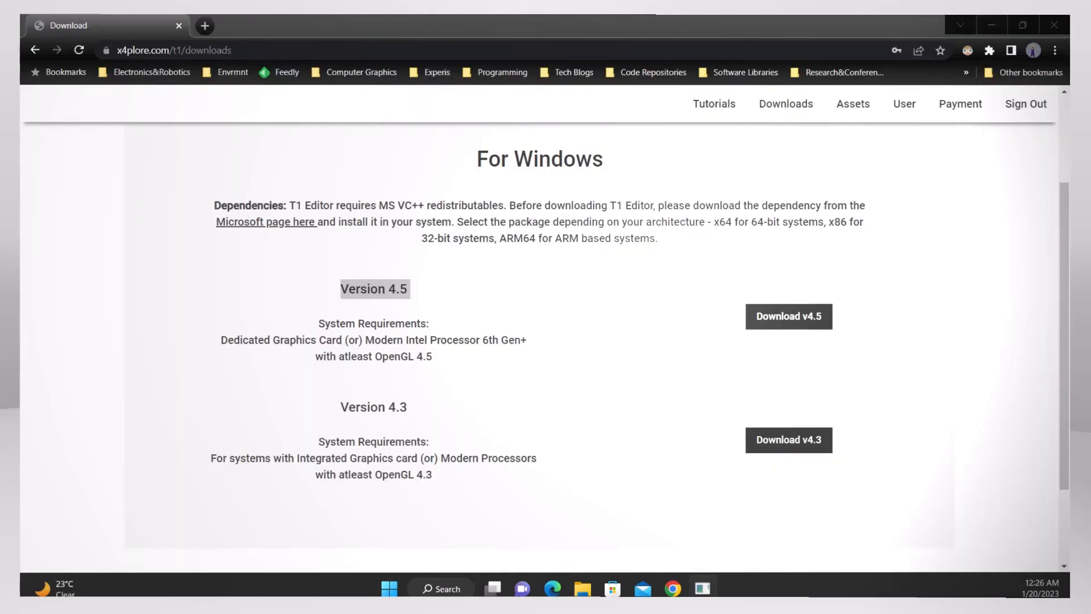
scroll(539, 341, "up", 3)
scroll(539, 340, "down", 5)
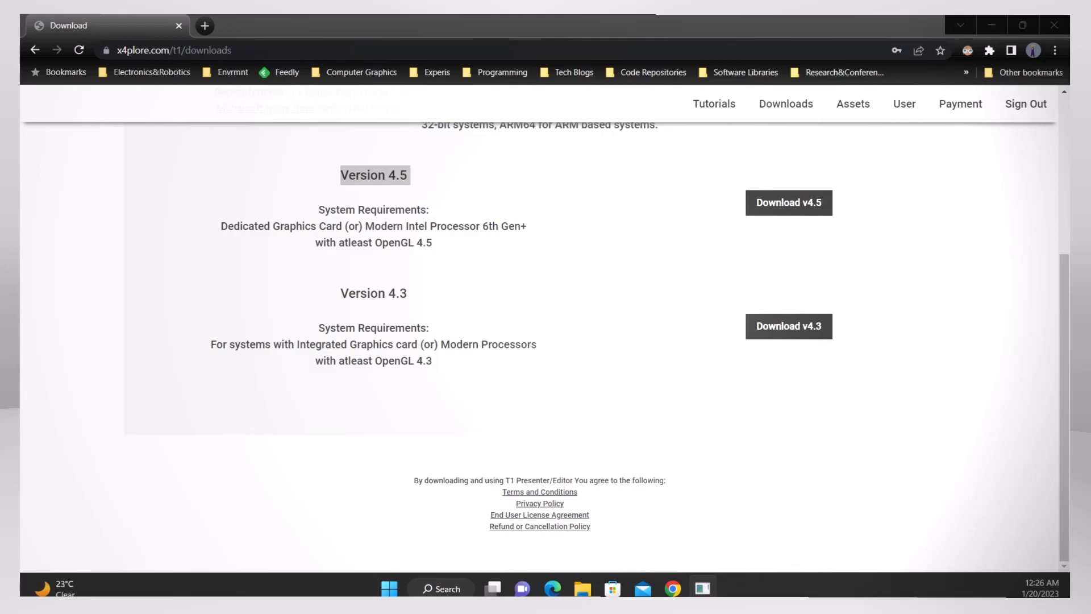
scroll(539, 341, "up", 5)
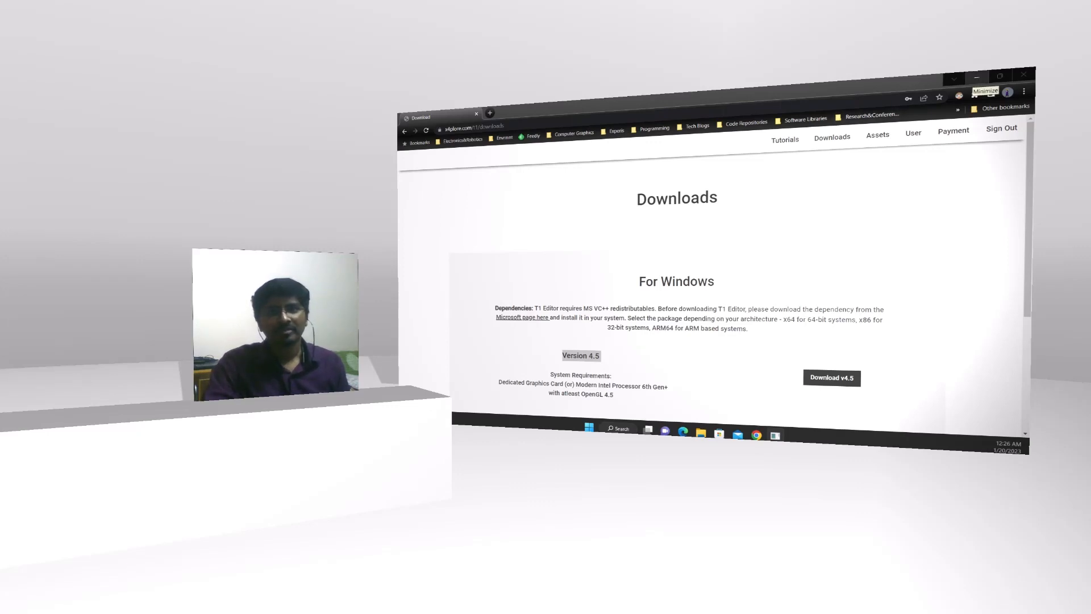
Minimize the browser and open the T1 Editor installation folder under C:\Program Files\X4plore in File Explorer
left_click(976, 78)
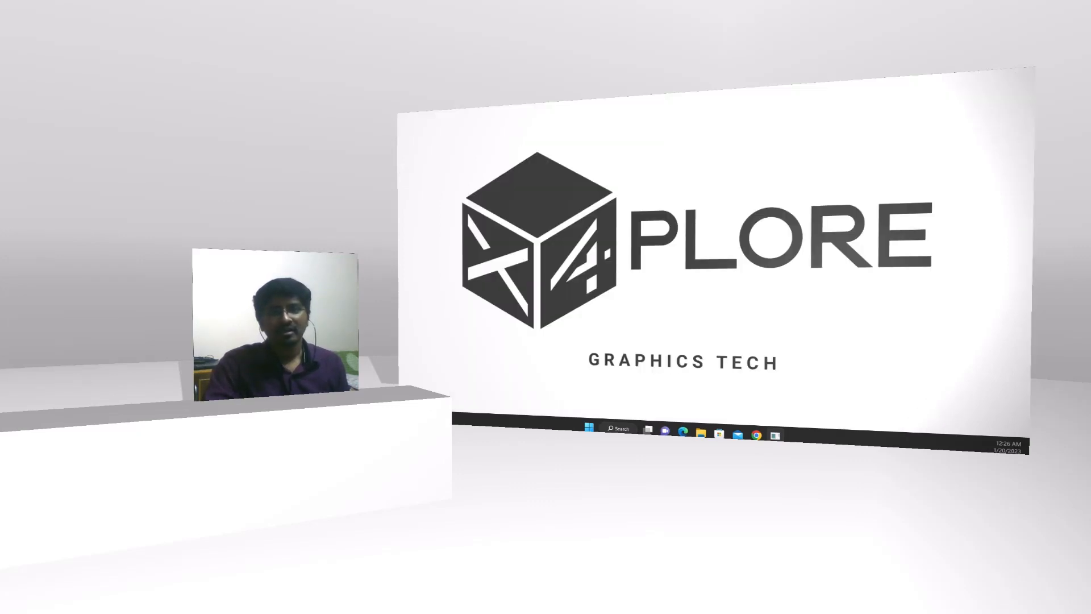
left_click(701, 432)
mouse_move(701, 398)
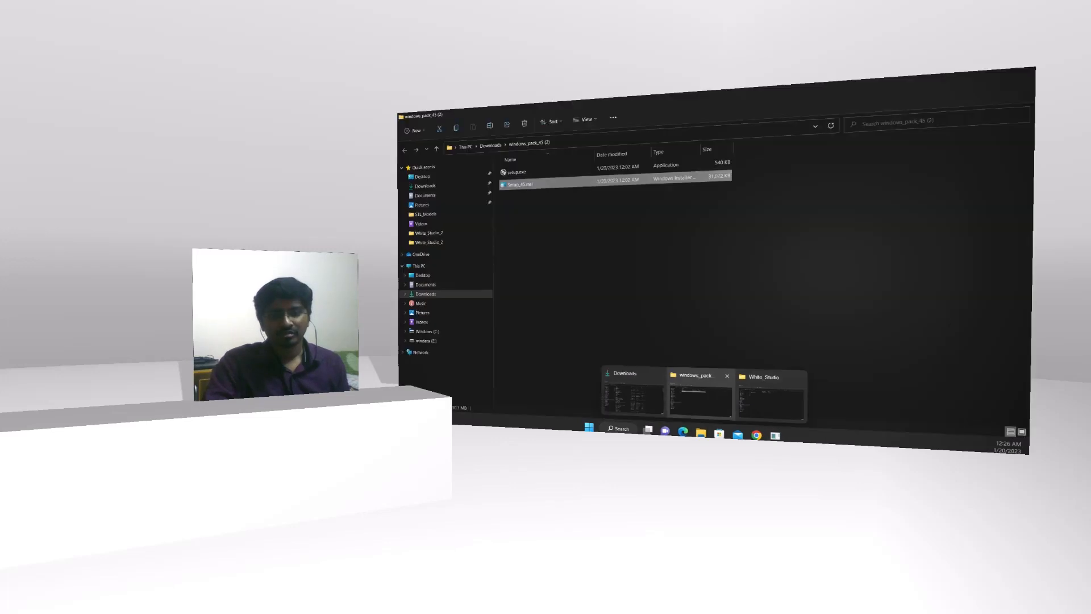
left_click(772, 400)
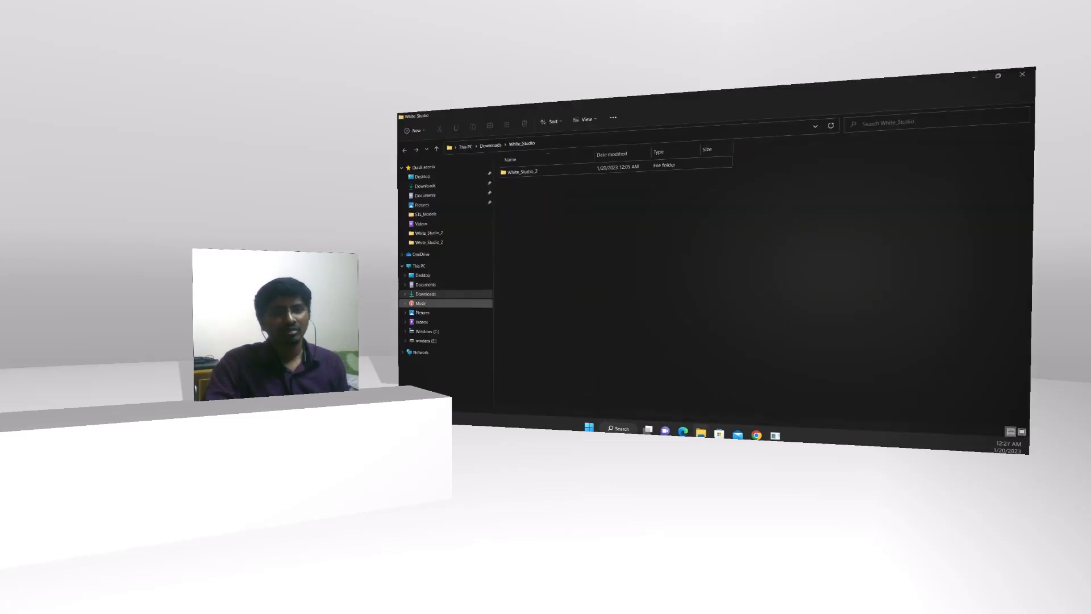
left_click(427, 331)
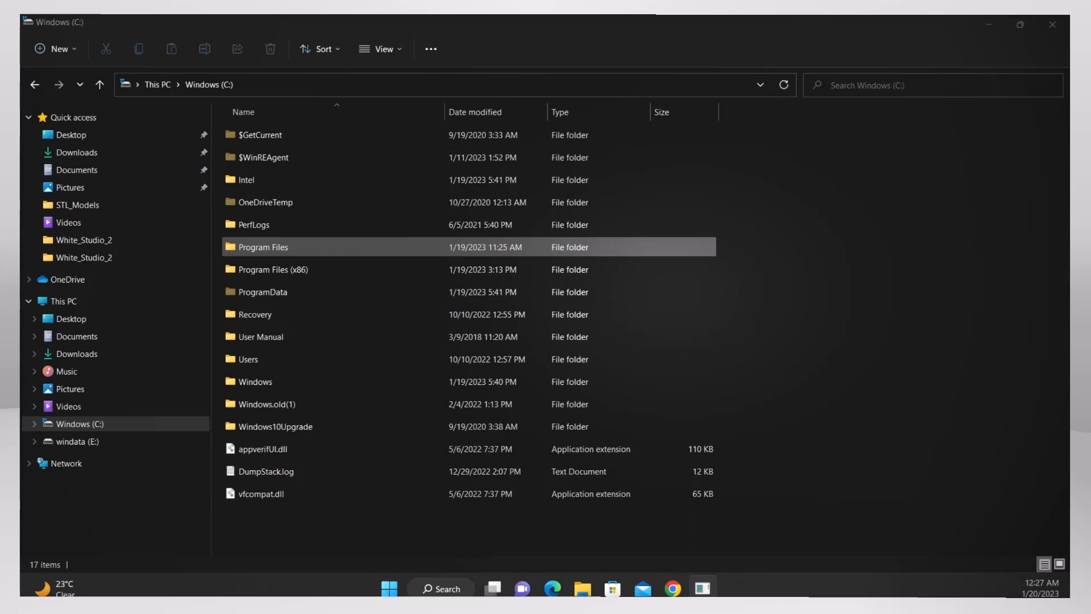
left_click(263, 247)
double_click(263, 247)
scroll(341, 386, "down", 5)
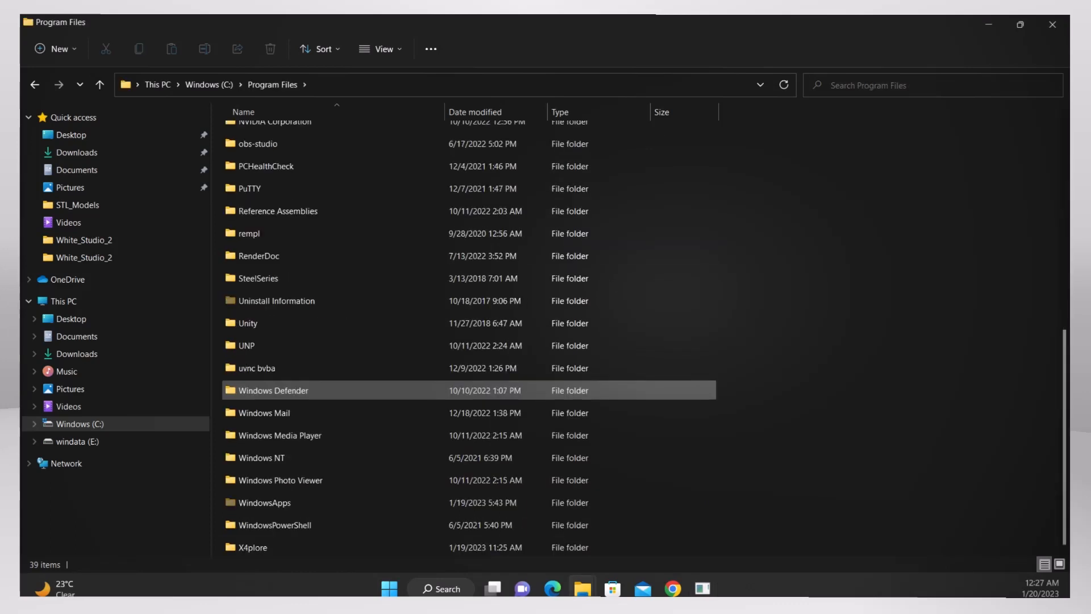
left_click(253, 547)
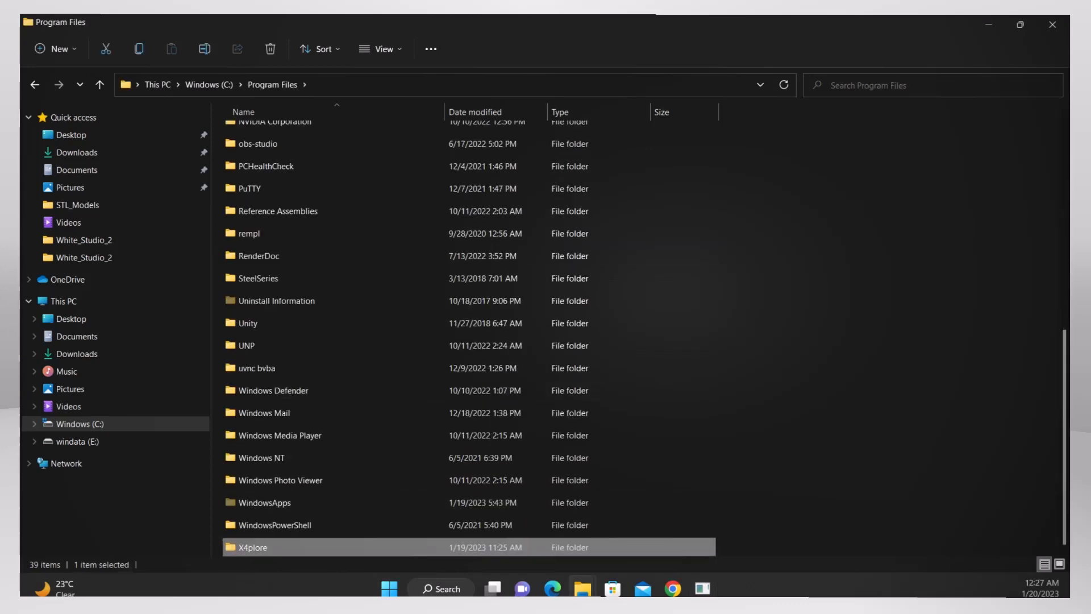
double_click(253, 547)
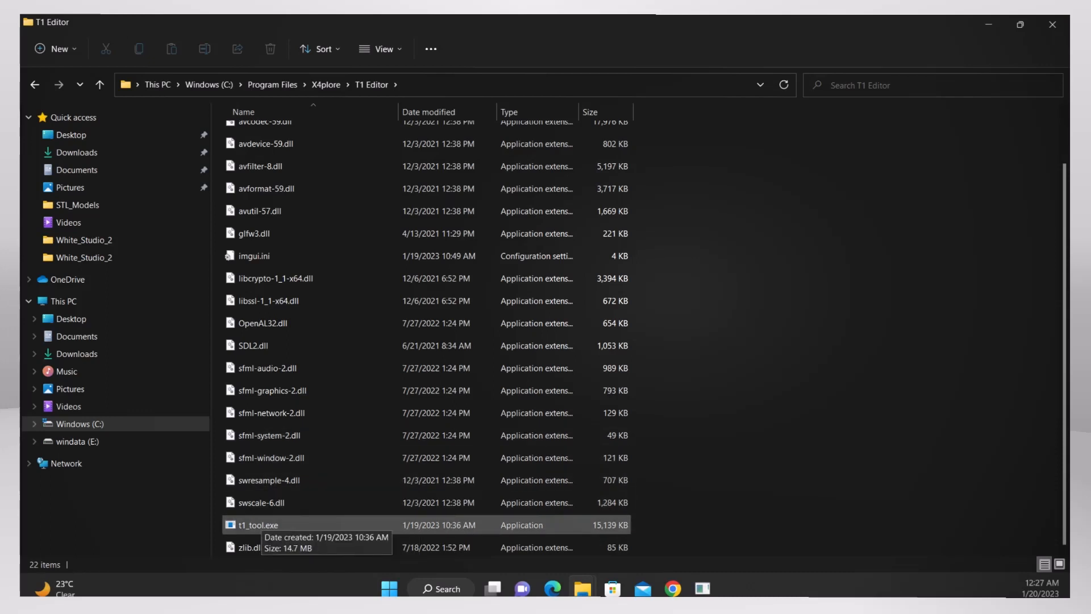
Launch t1_tool.exe from the installation folder and maximize the T1 Editor window
left_click(259, 524)
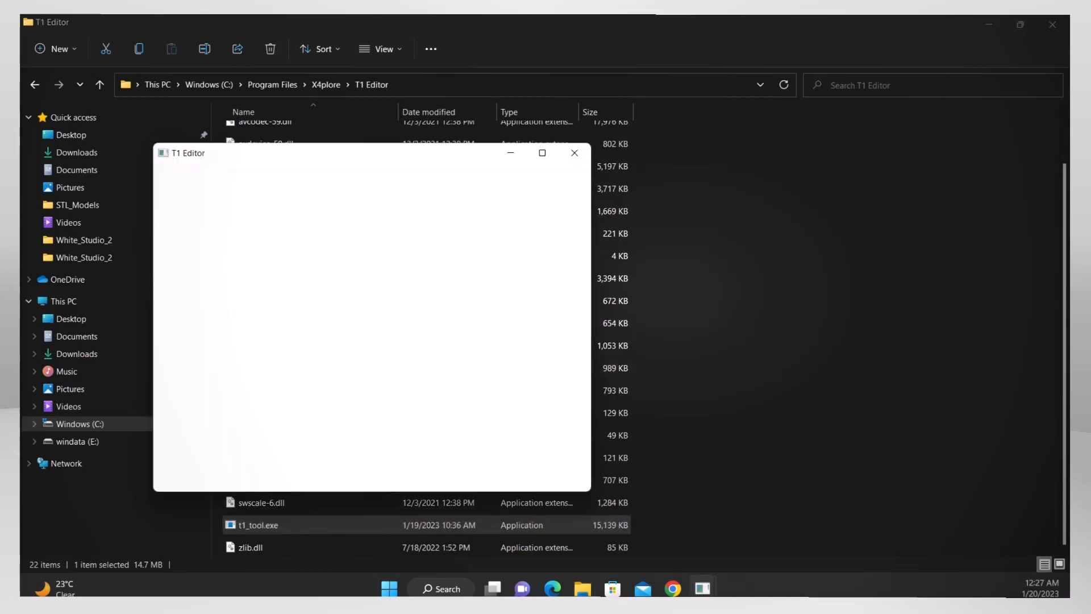
mouse_move(542, 153)
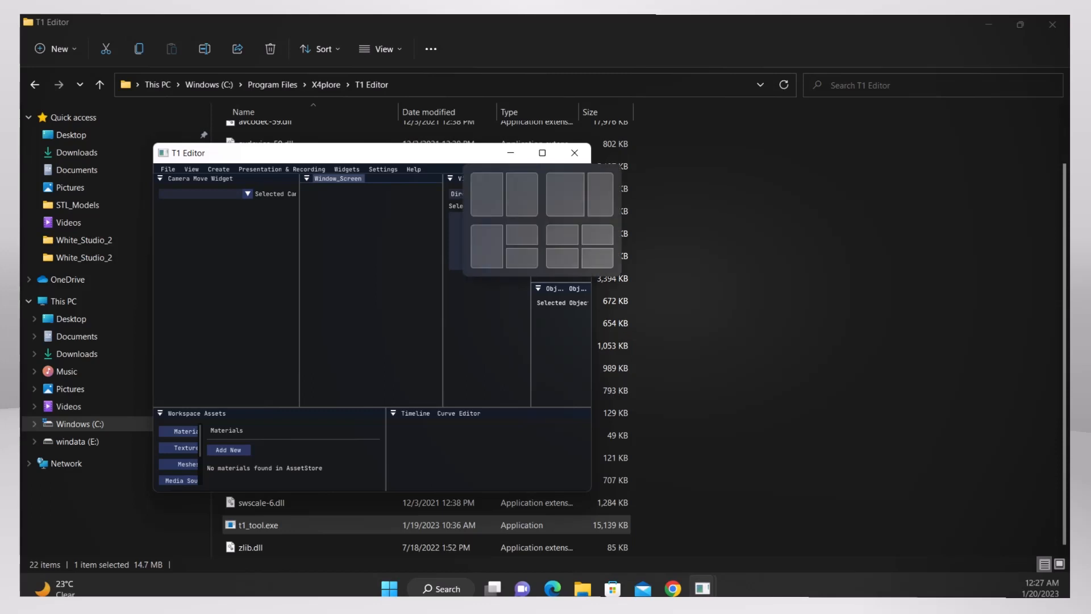
left_click(542, 153)
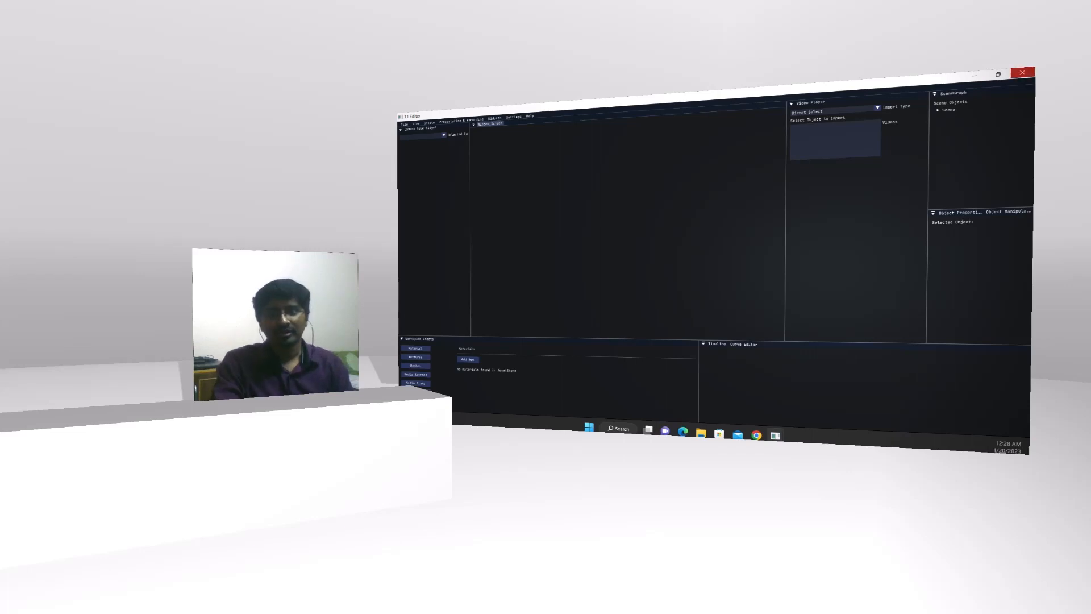
Close T1 Editor and switch back to the X4plore Downloads page in the browser
left_click(1022, 73)
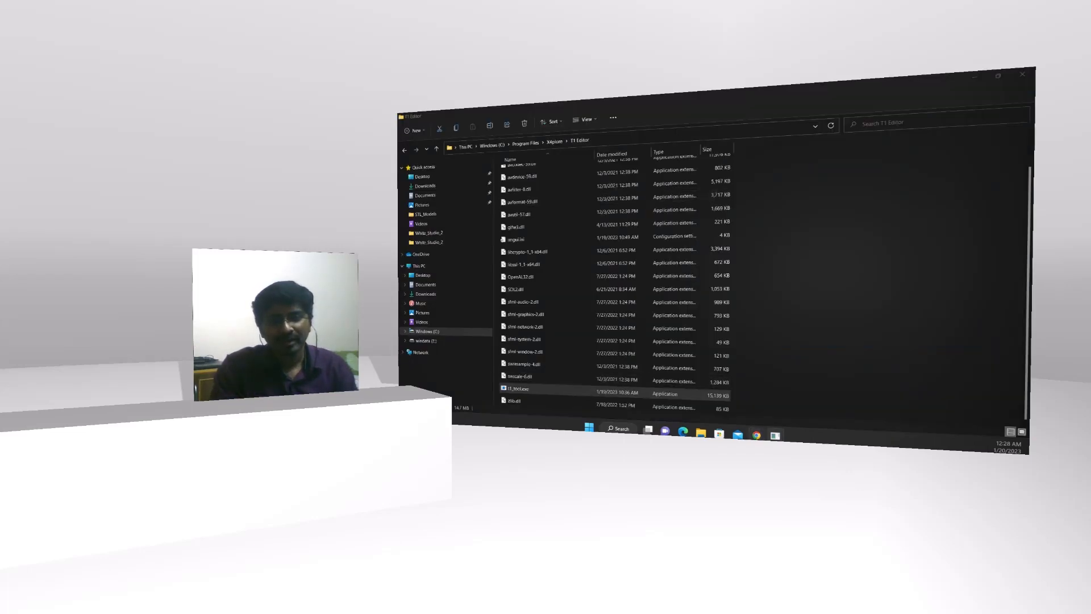
mouse_move(756, 435)
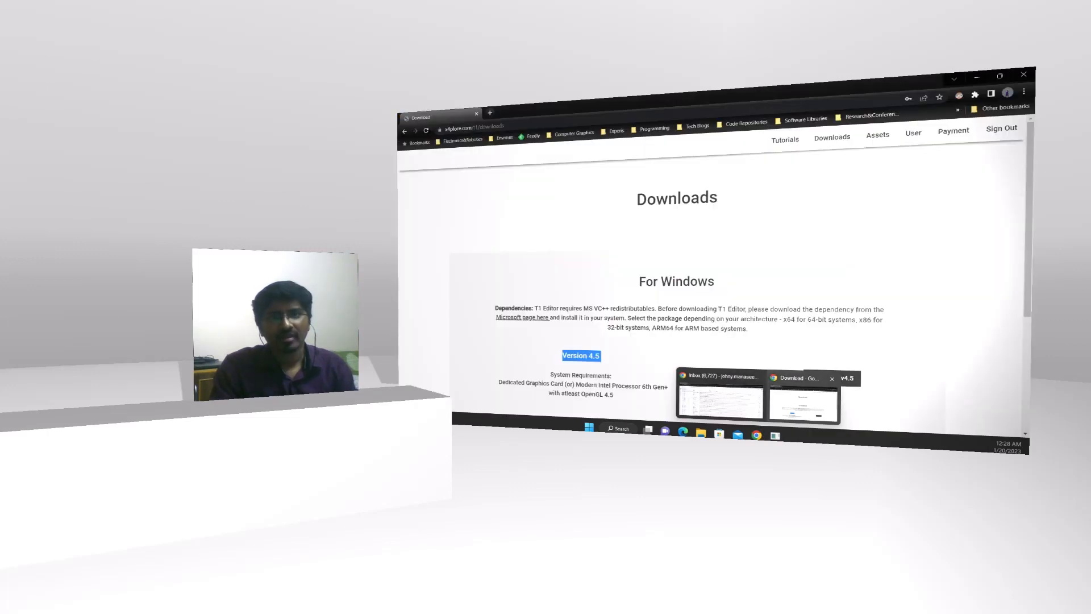
left_click(803, 403)
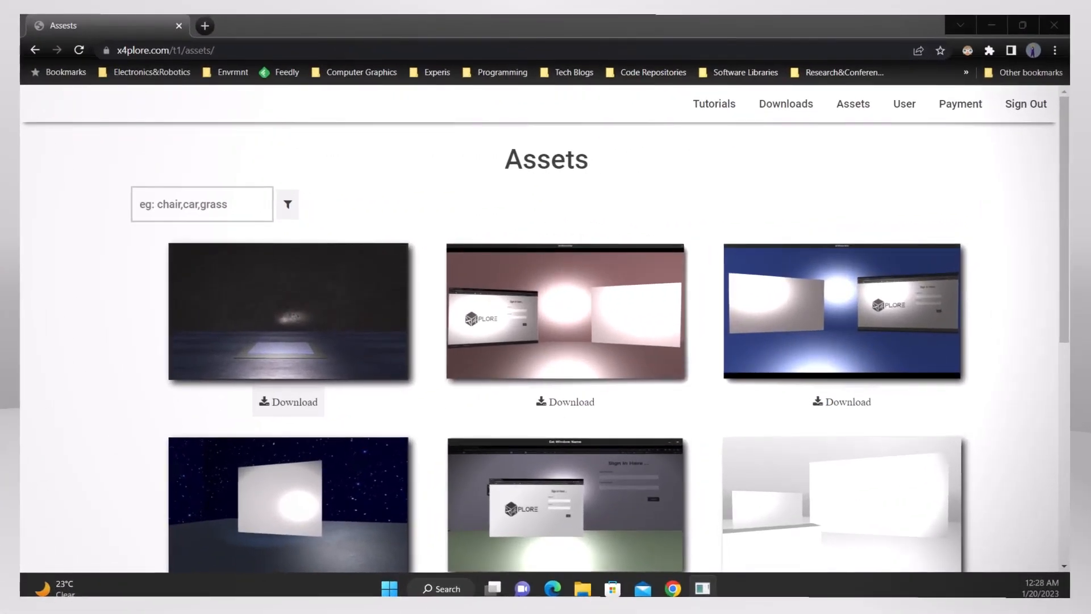
Browse the scenes on the Assets page, start downloading the white studio scene and cancel saving White_Studio (1).zip
scroll(545, 341, "down", 5)
scroll(545, 341, "down", 1)
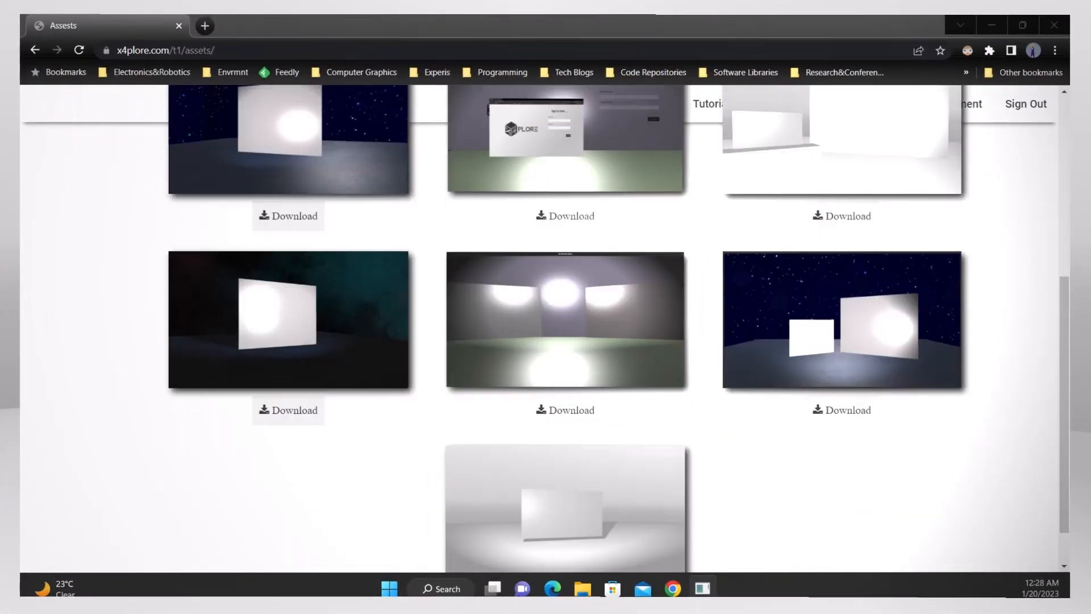
scroll(545, 341, "up", 1)
scroll(546, 329, "up", 1)
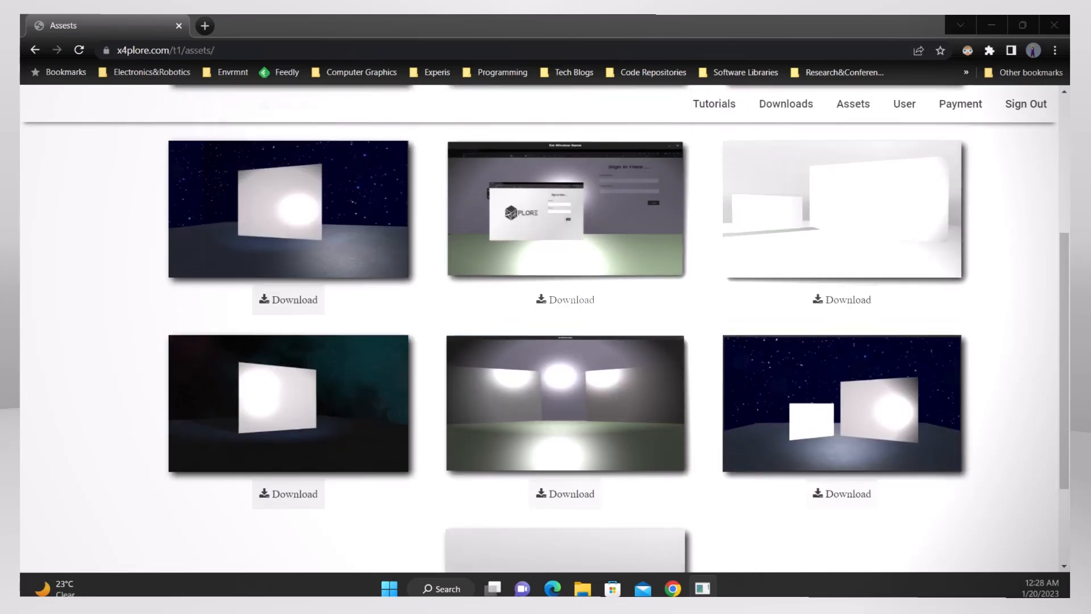
left_click(841, 300)
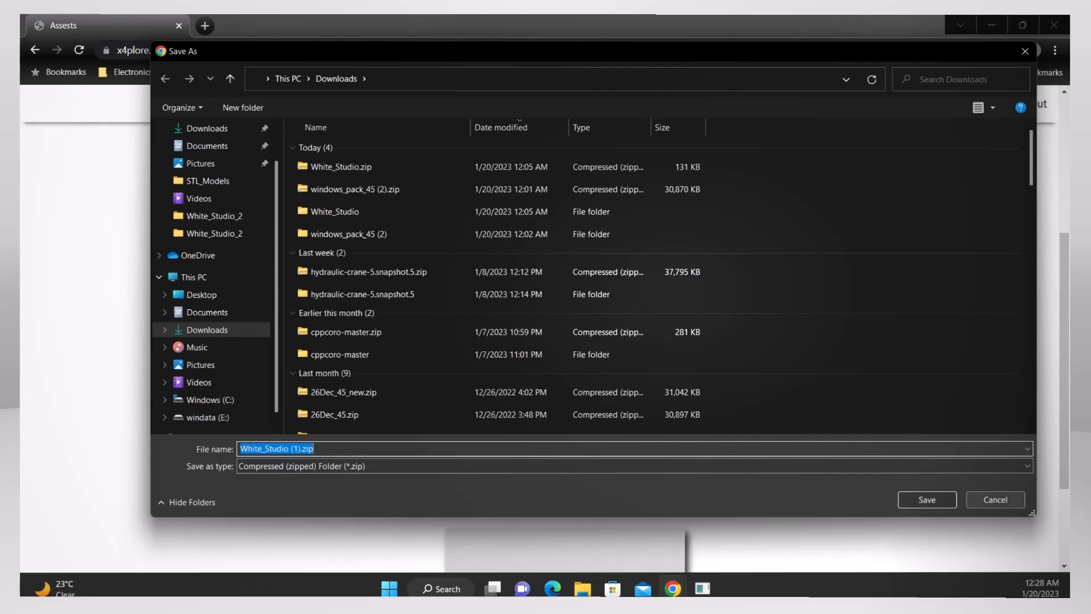
left_click(994, 499)
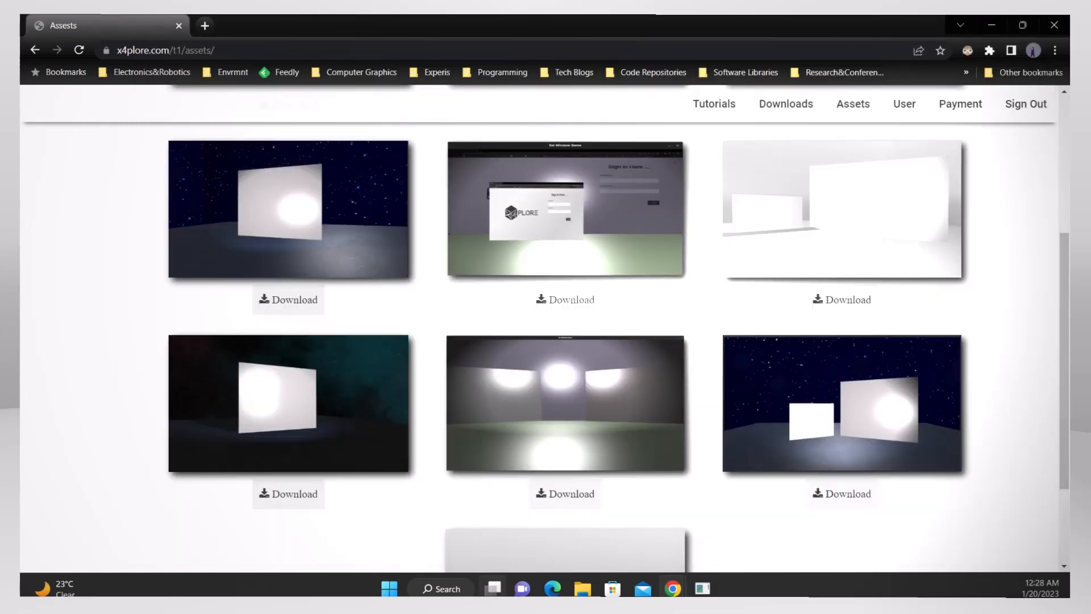
Switch to the T1 Editor installation folder in File Explorer and launch t1_tool.exe
mouse_move(582, 588)
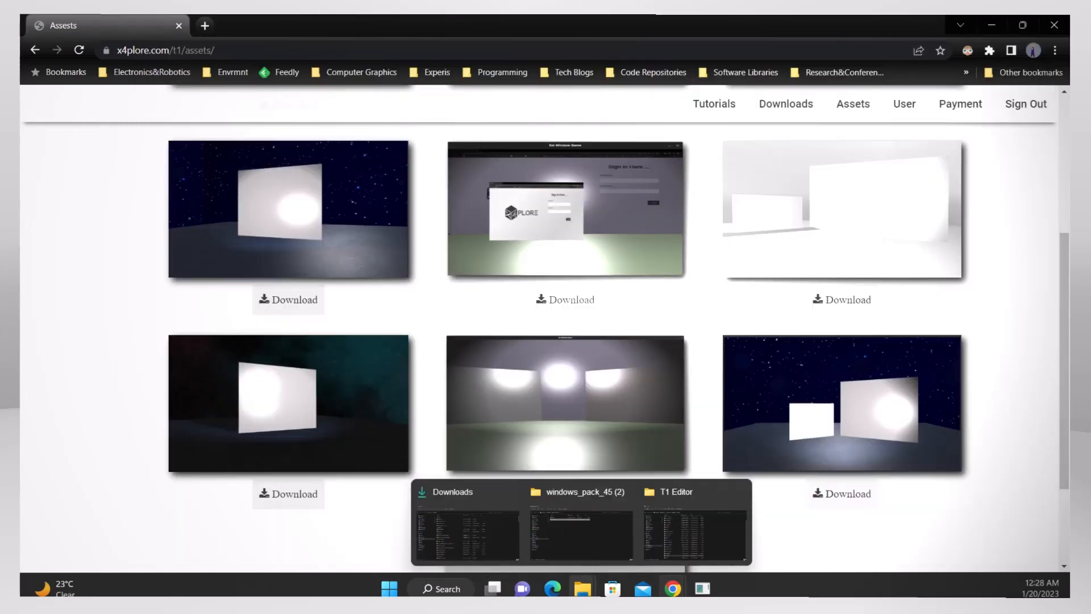
left_click(694, 528)
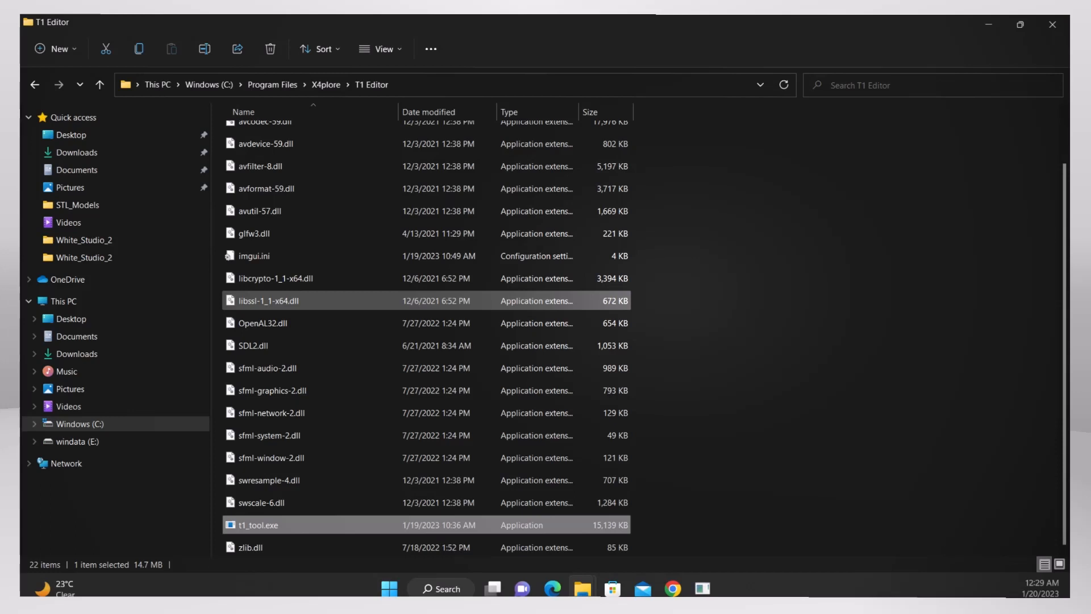
double_click(258, 524)
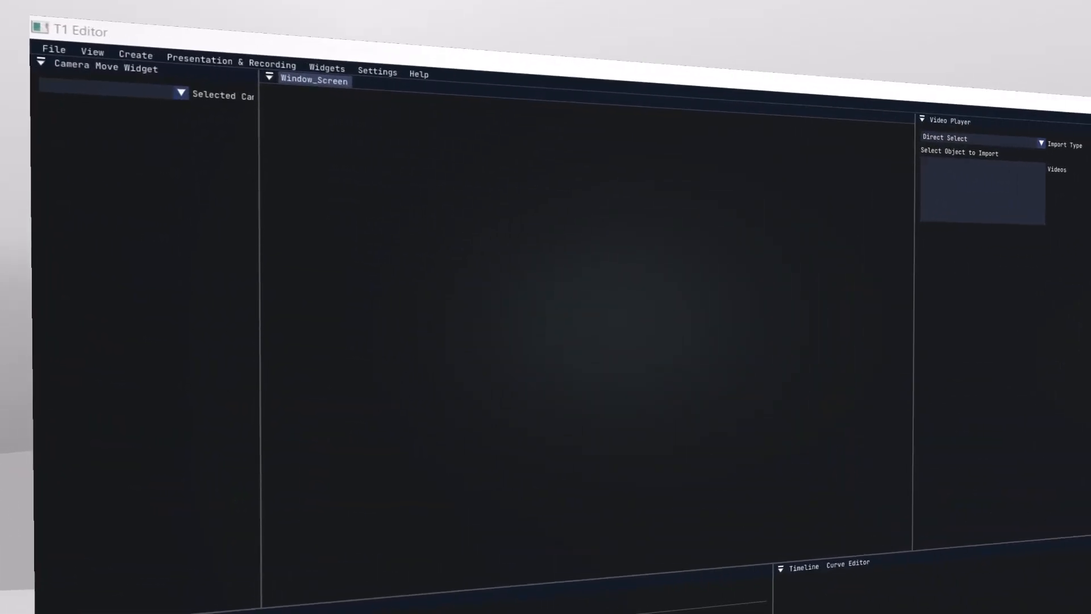
Load the workspace file White_Studio_2.wx4p from the White_Studio_2 folder inside Downloads\White_Studio
left_click(54, 49)
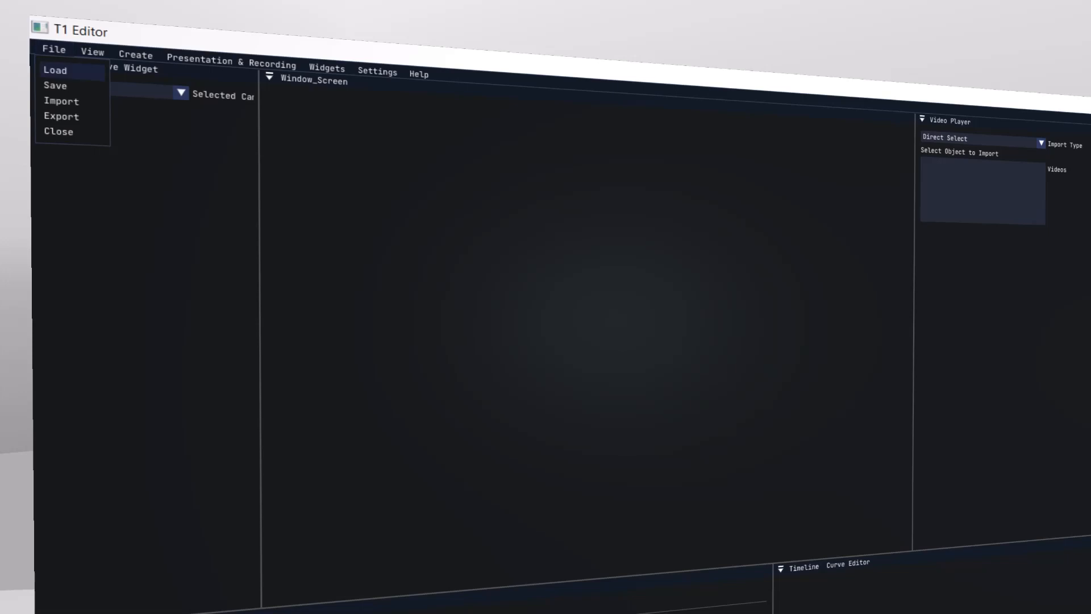
left_click(56, 70)
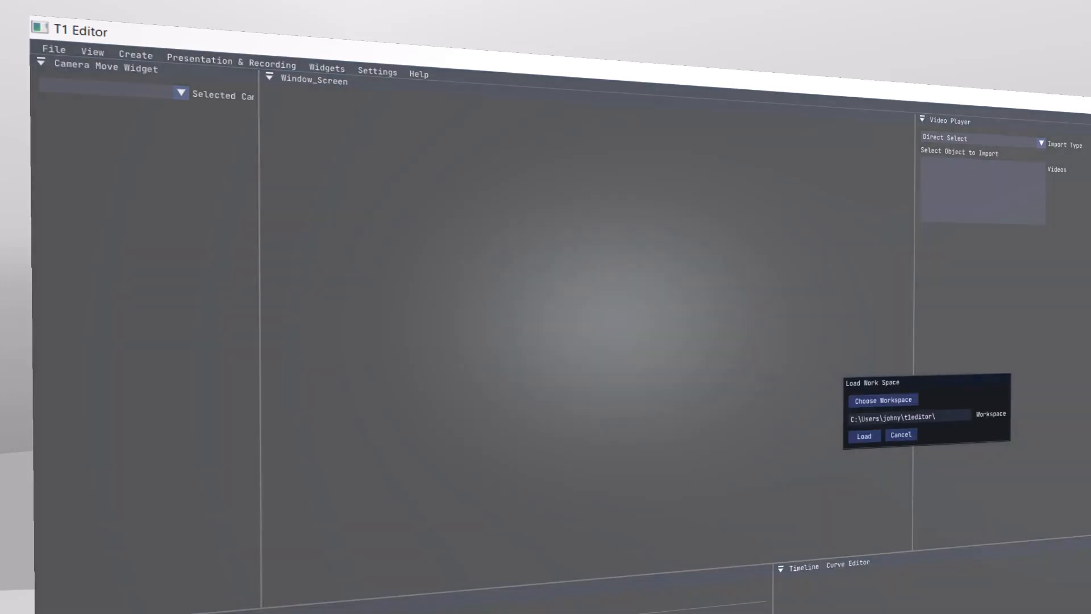
left_click_drag(927, 382, 329, 245)
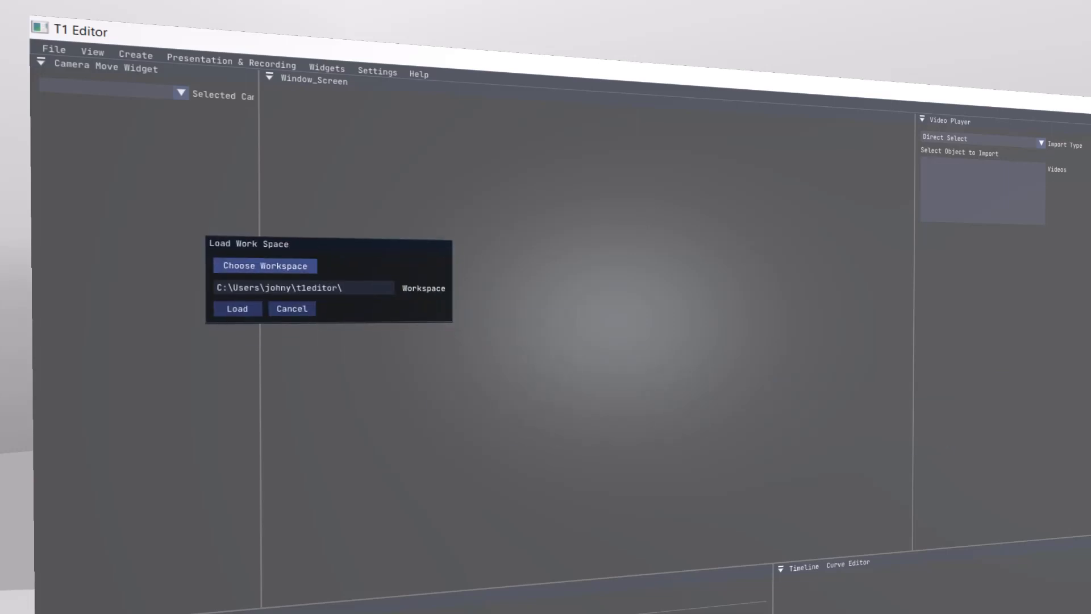
left_click(265, 265)
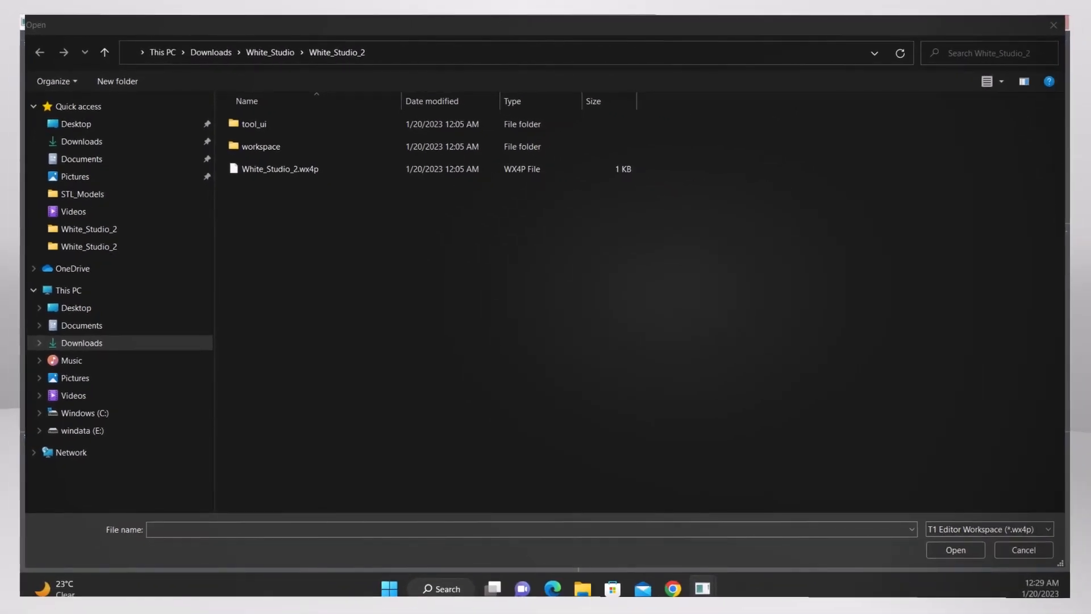
left_click(269, 53)
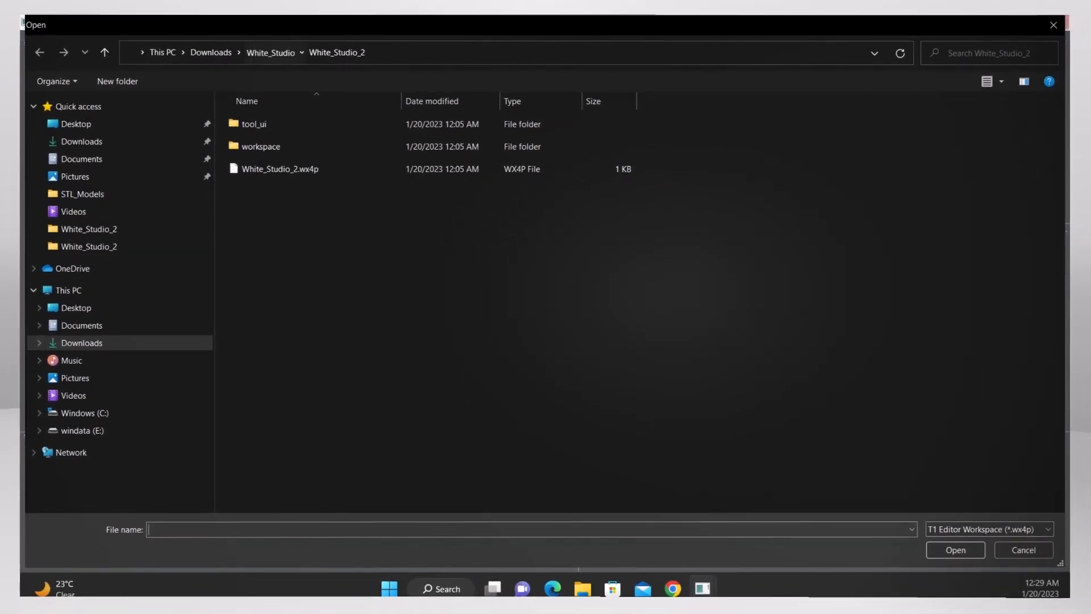
left_click(211, 53)
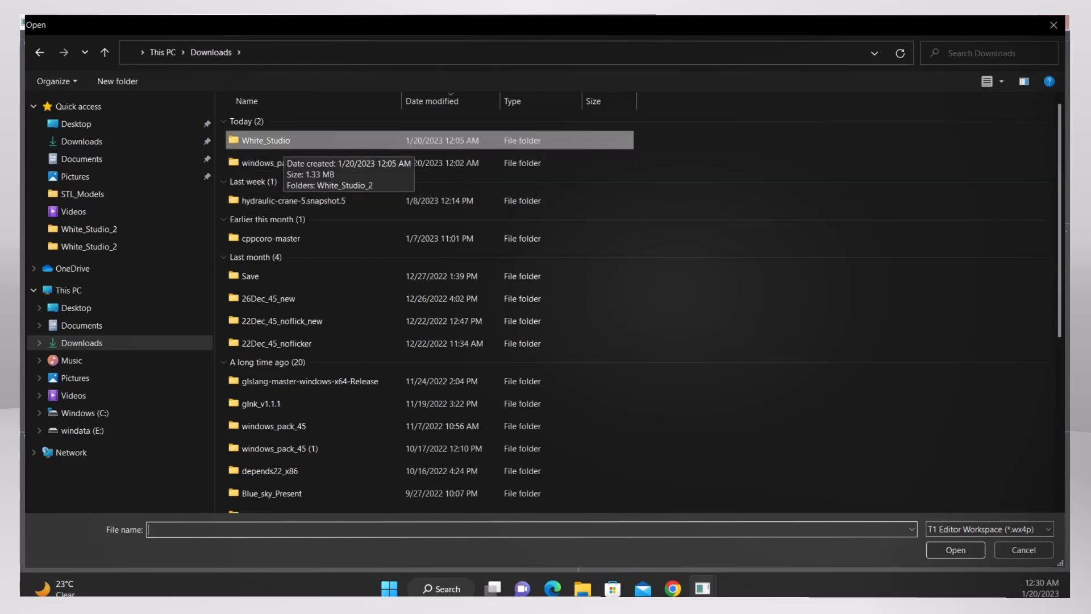
double_click(273, 140)
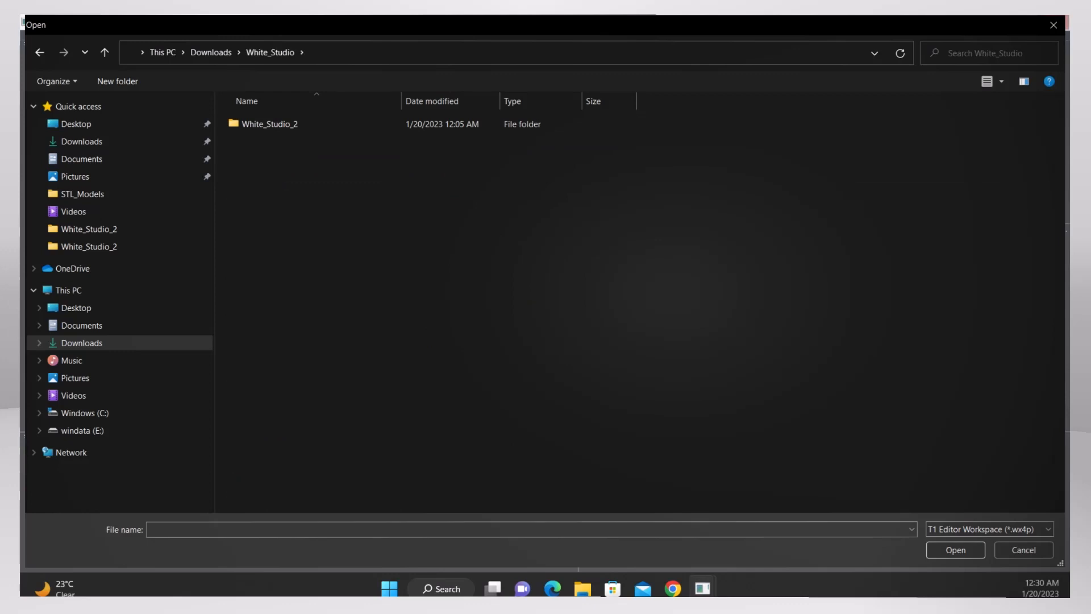
double_click(269, 124)
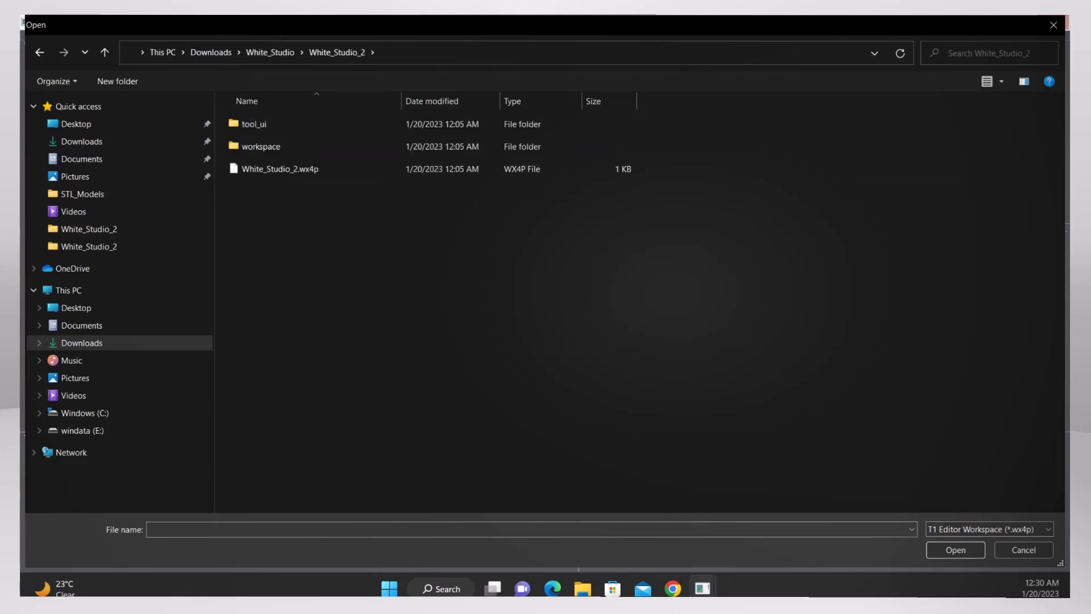
left_click(279, 169)
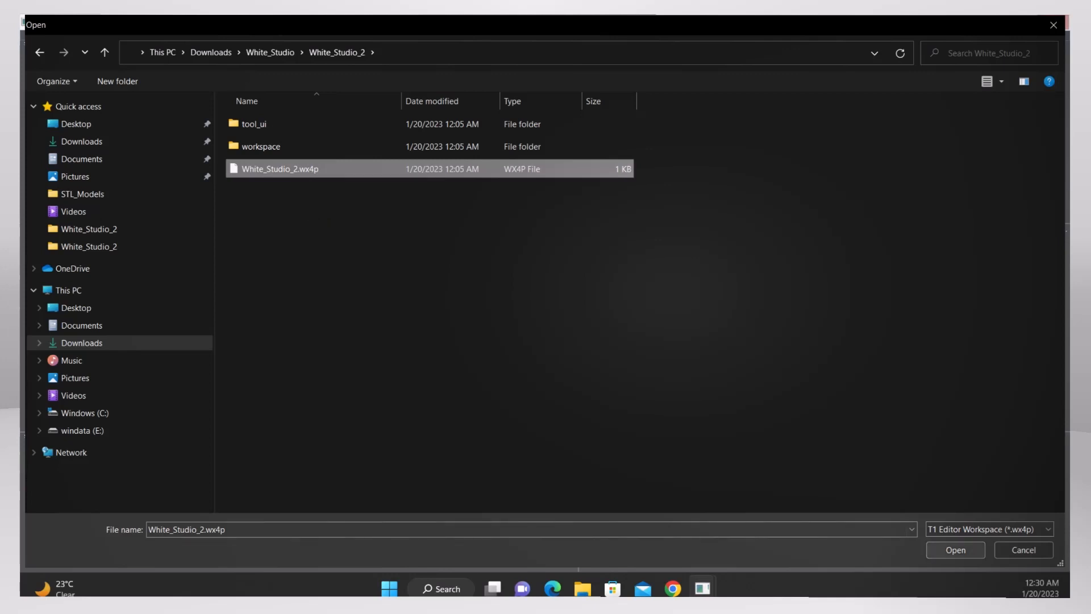
left_click(955, 549)
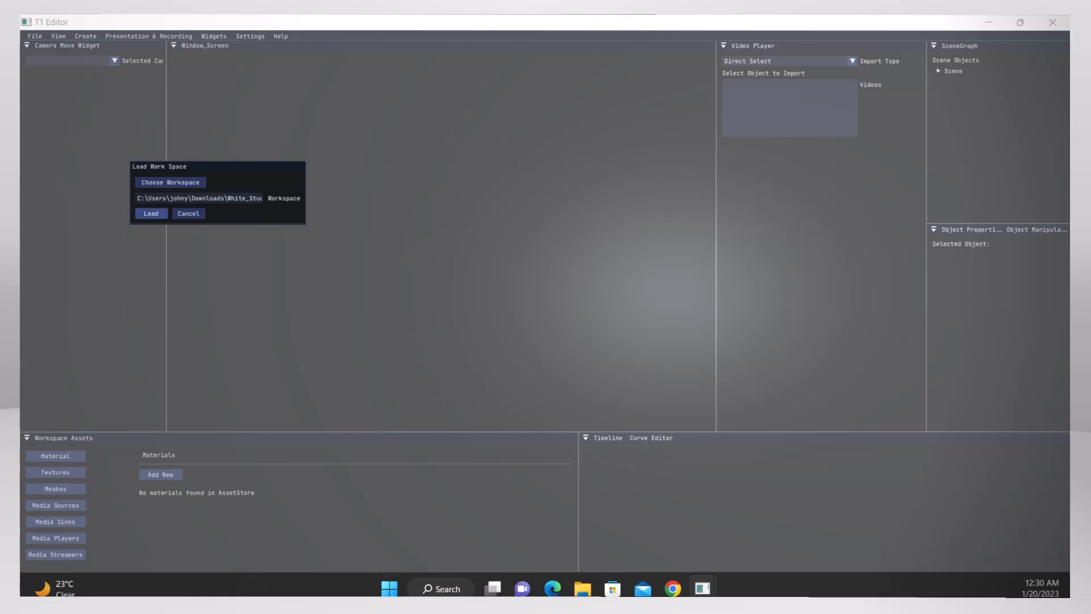
left_click(150, 213)
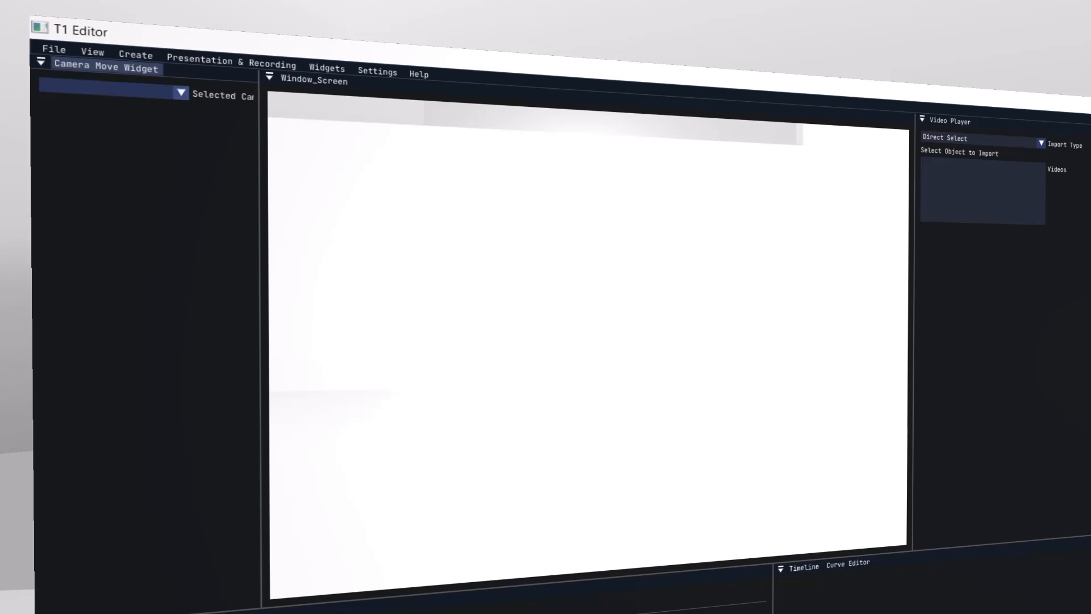
Widen the Camera Move Widget slightly and set its selected camera to Main Camera
left_click(114, 89)
left_click(113, 89)
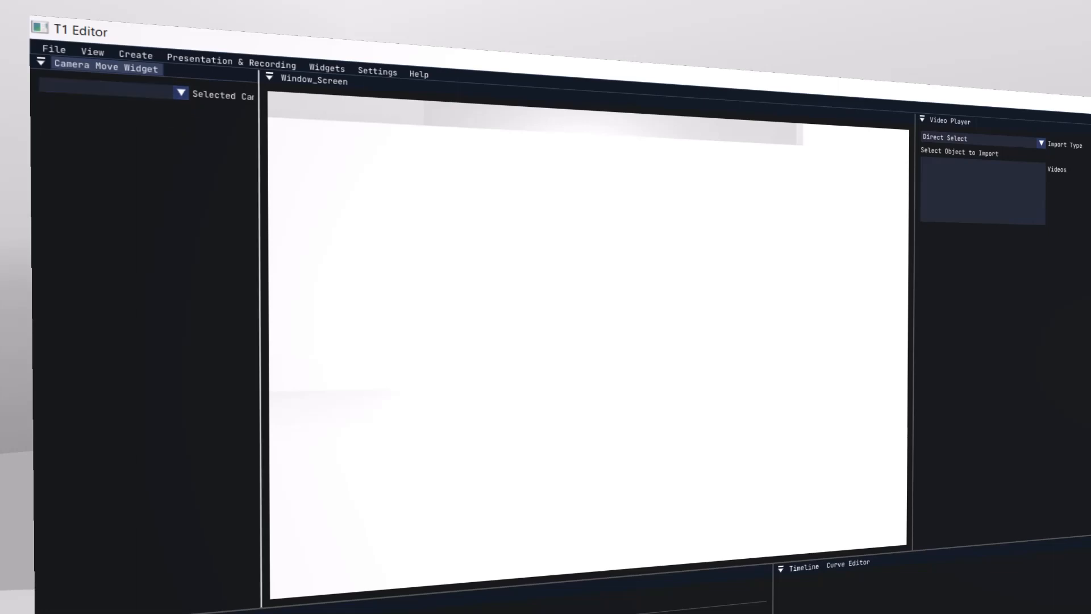
mouse_move(260, 341)
left_mouse_down()
mouse_move(360, 341)
mouse_move(272, 341)
left_mouse_up()
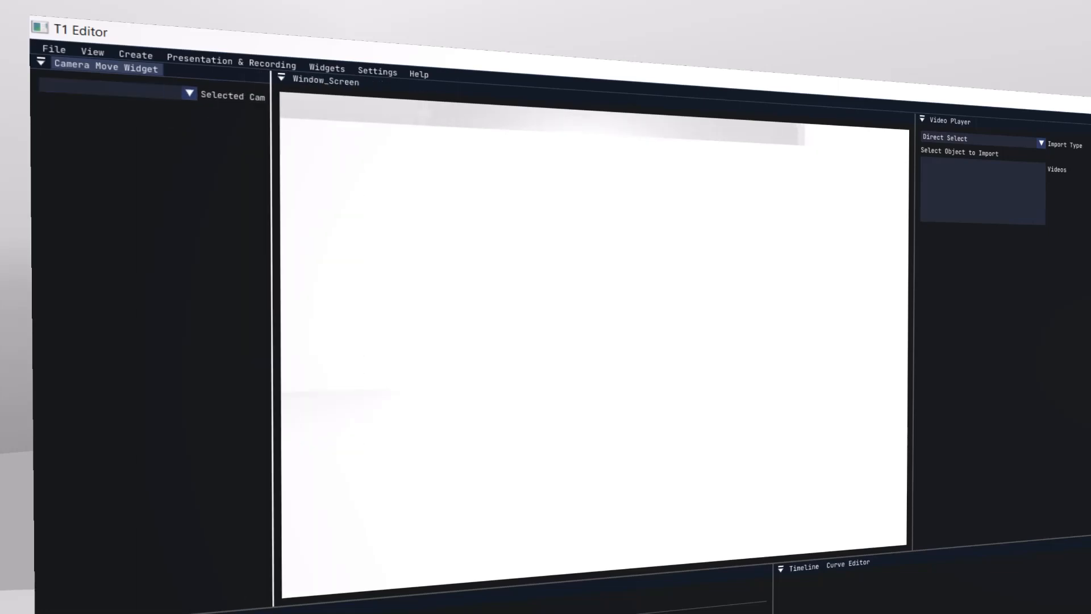
left_click(113, 90)
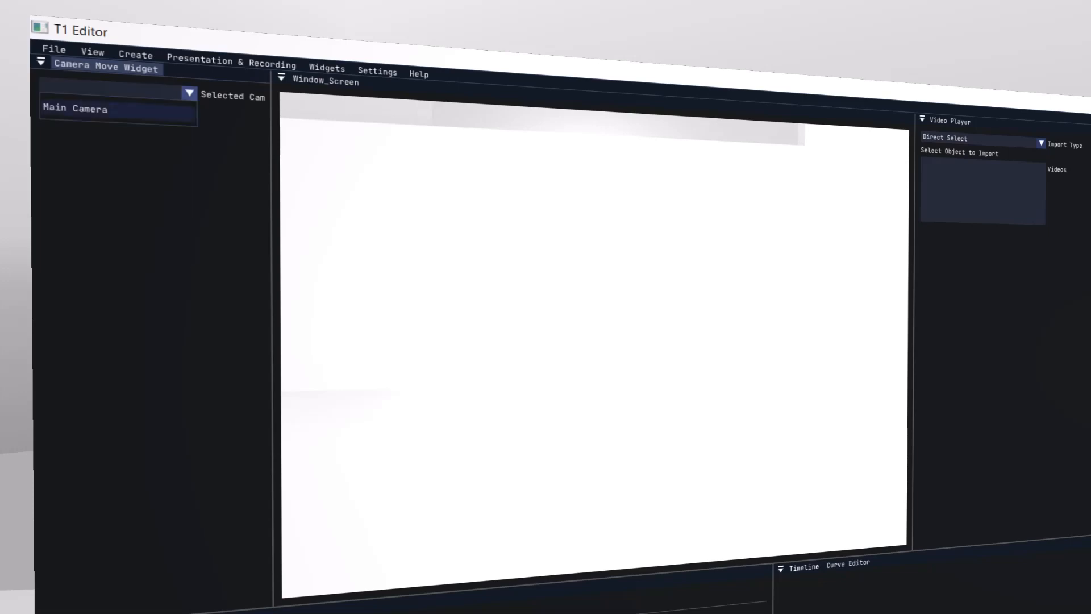
left_click(75, 108)
Look through the saved camera positions and preview Default_View, Center and Close_Up, ending on Default_View
scroll(147, 352, "down", 5)
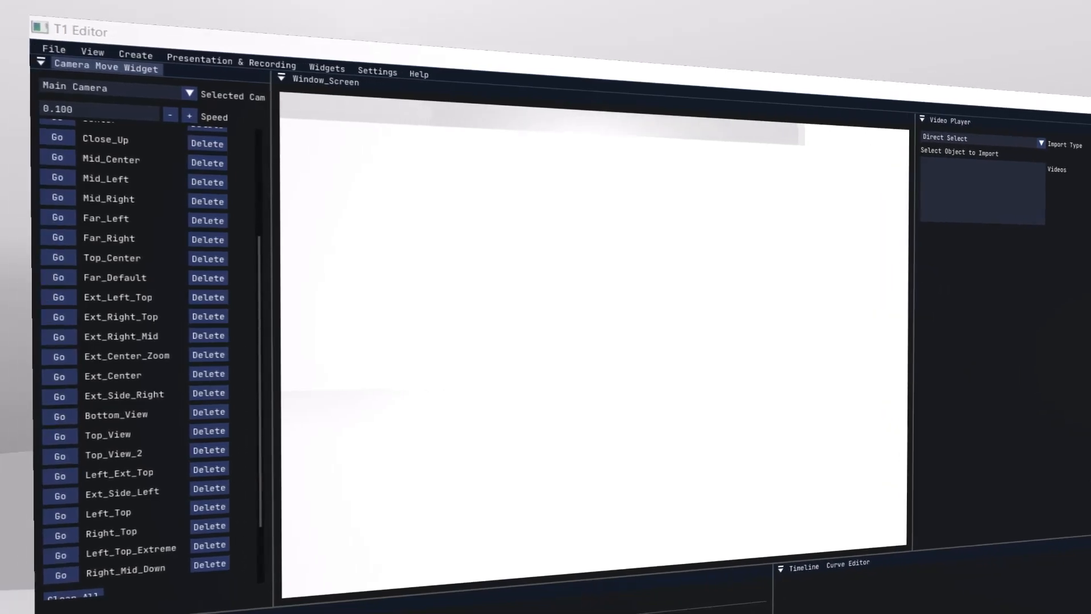
scroll(151, 358, "up", 5)
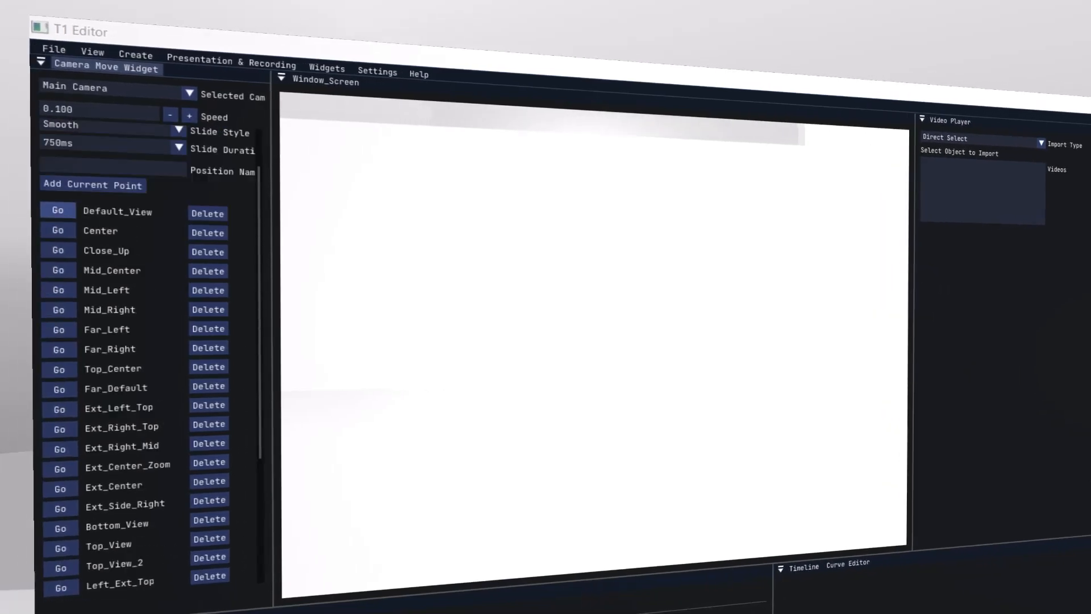
left_click(58, 210)
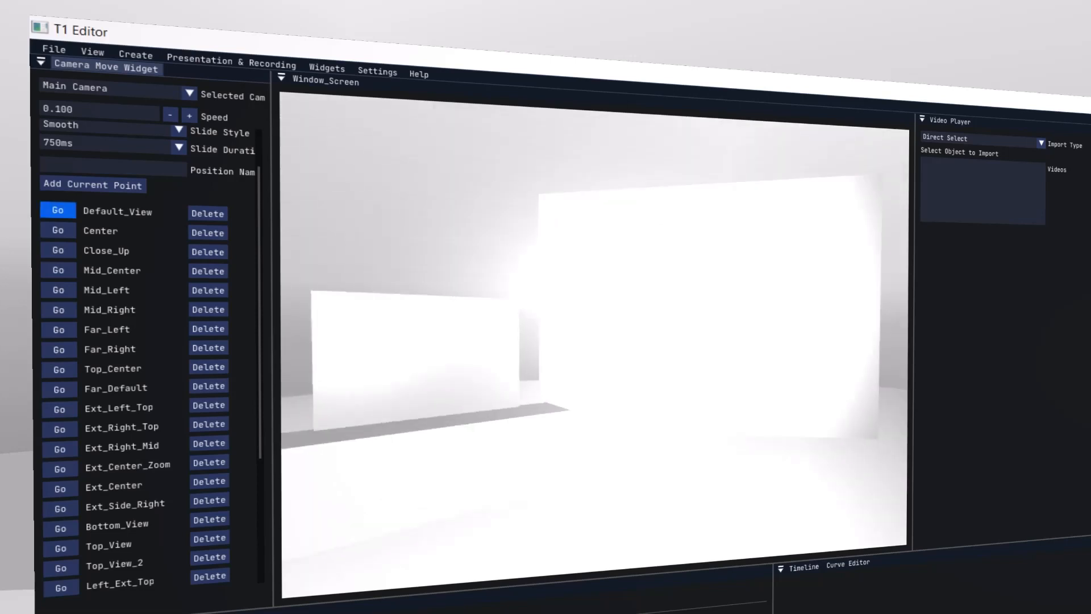
left_click(58, 229)
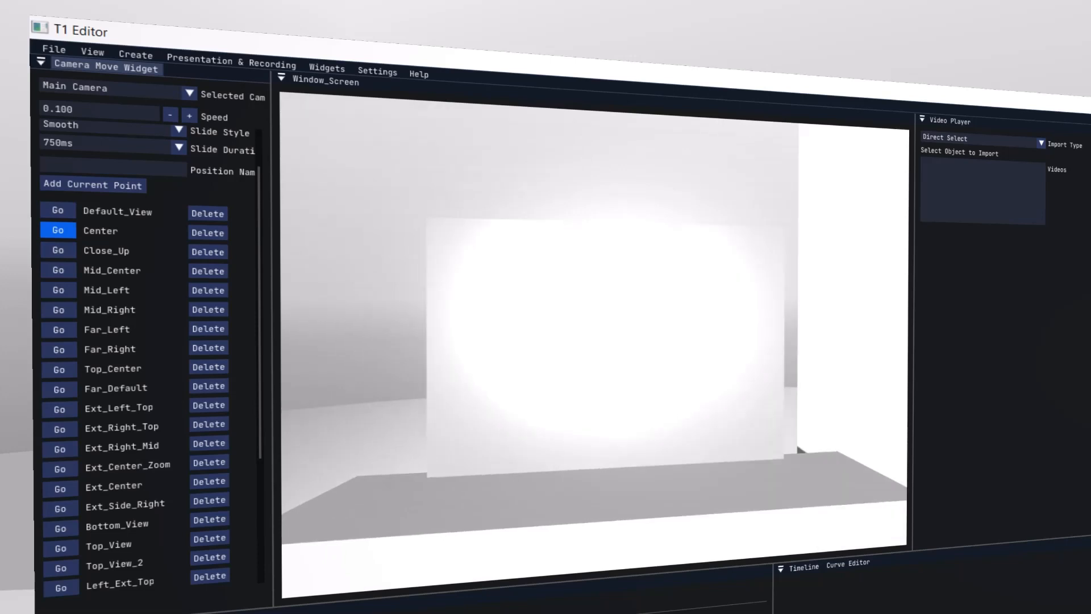
left_click(58, 250)
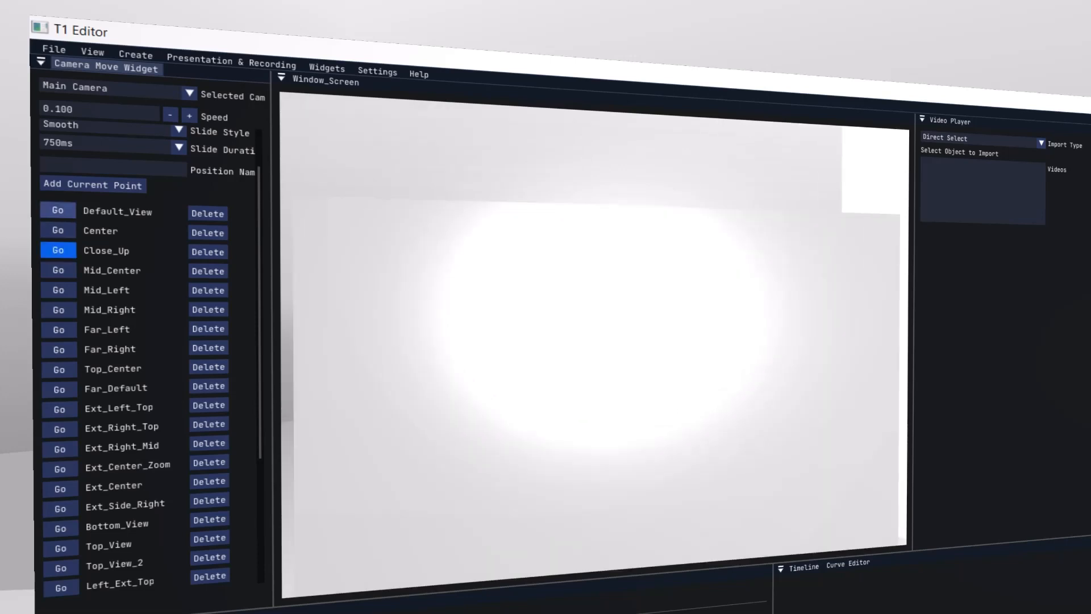
left_click(57, 210)
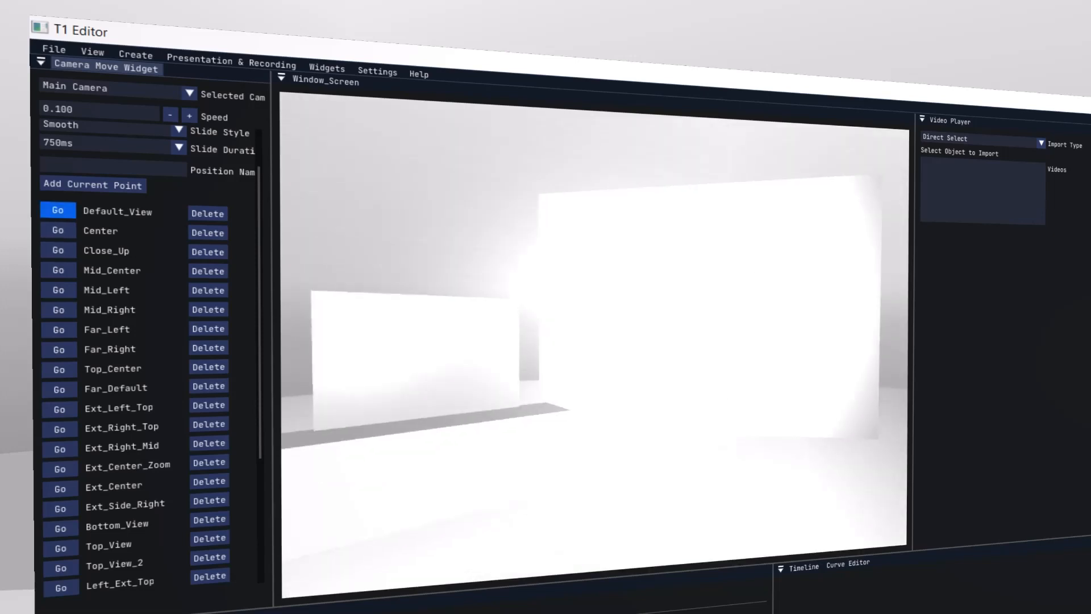
Move the camera to Mid_Center, back to Default_View and finally to Far_Default, and review the remaining positions
left_click(58, 270)
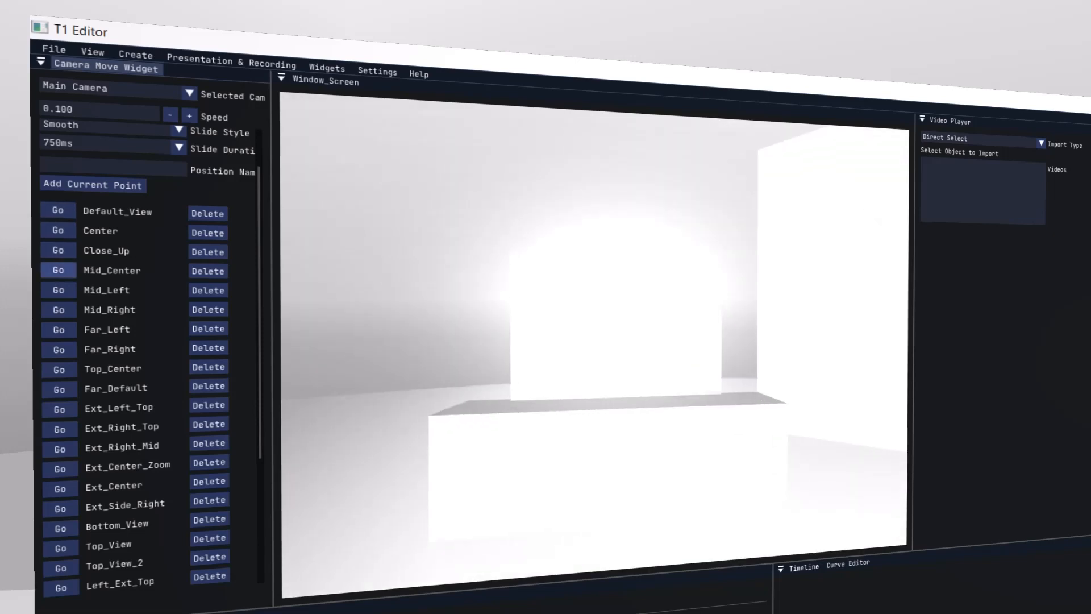
left_click(58, 211)
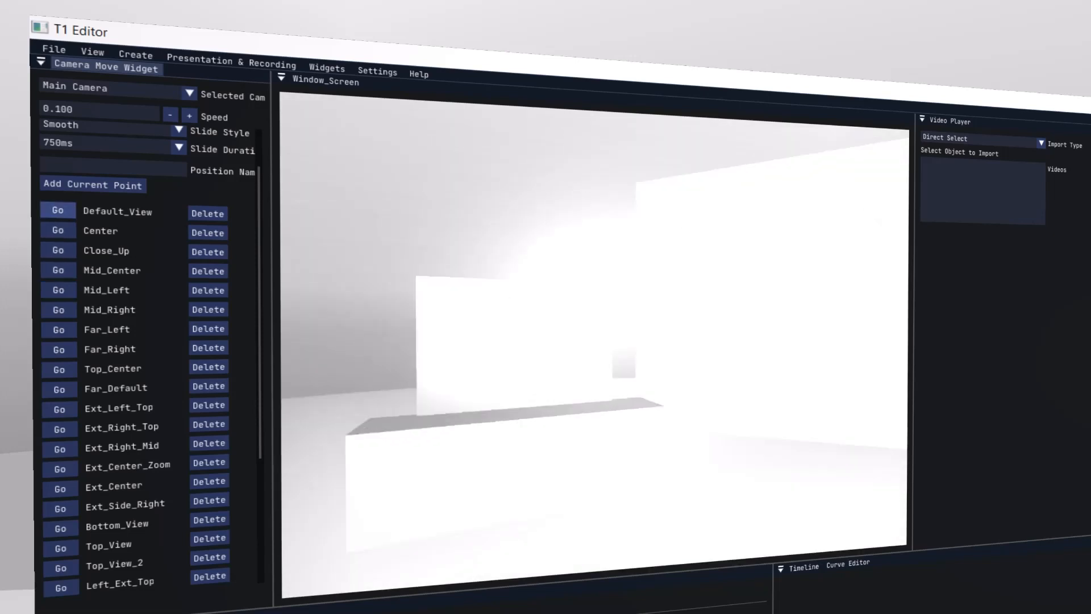
left_click(57, 211)
left_click(59, 389)
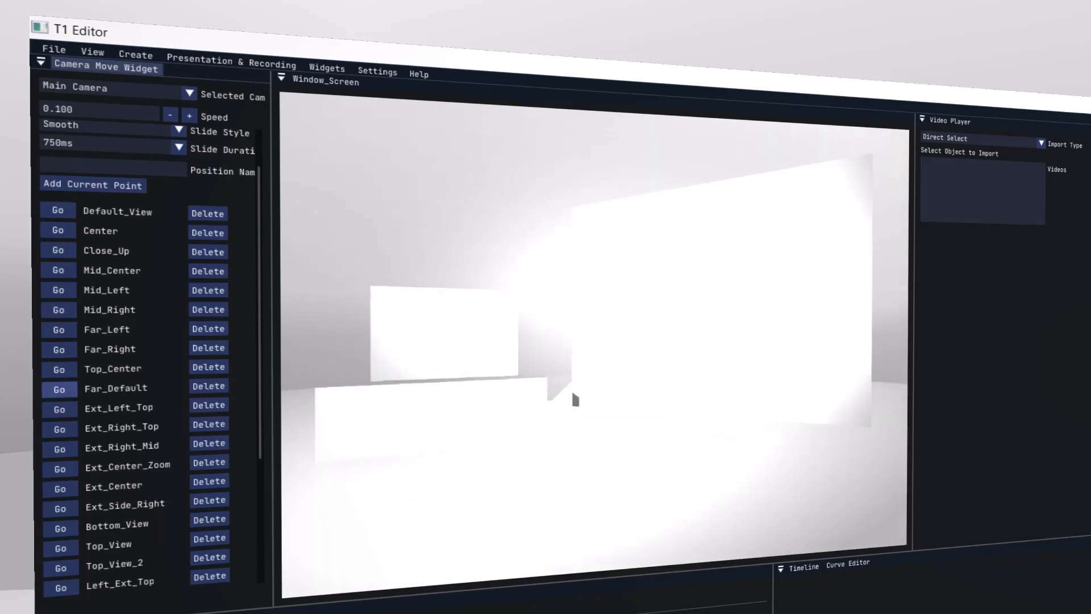
scroll(130, 353, "down", 3)
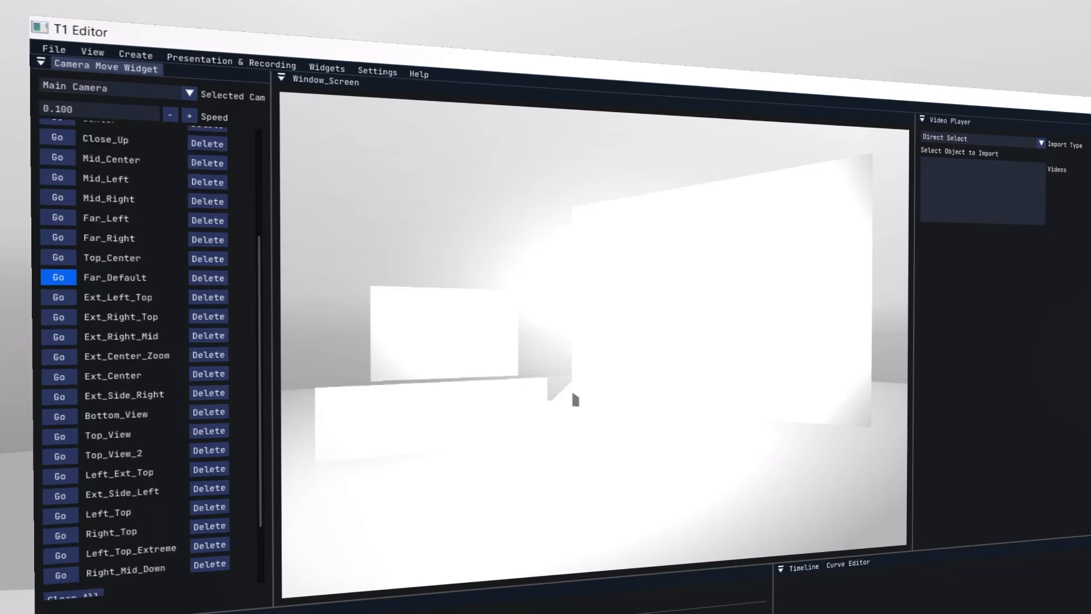
scroll(130, 352, "up", 5)
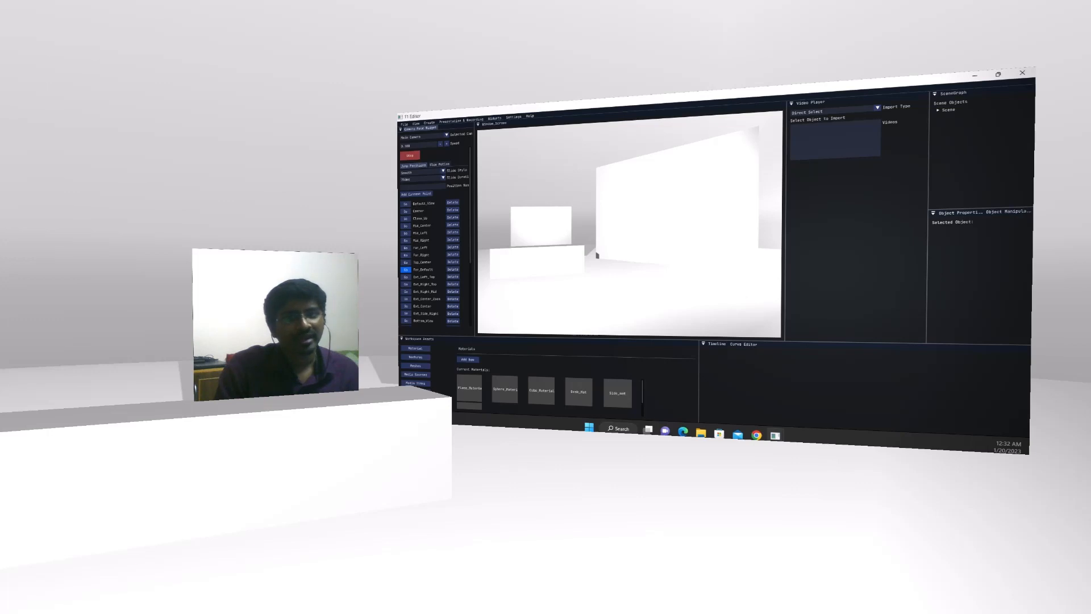
Select the plane behind the desk and the Side Pan in turn to identify them, and clear the selection
left_click(676, 201)
left_click(541, 226)
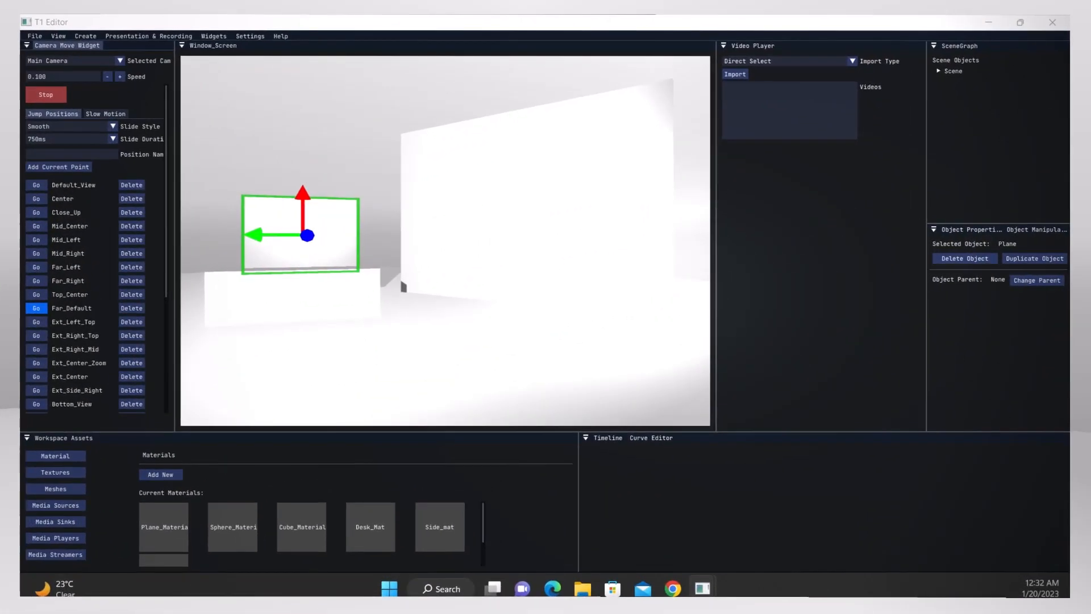
left_click(537, 202)
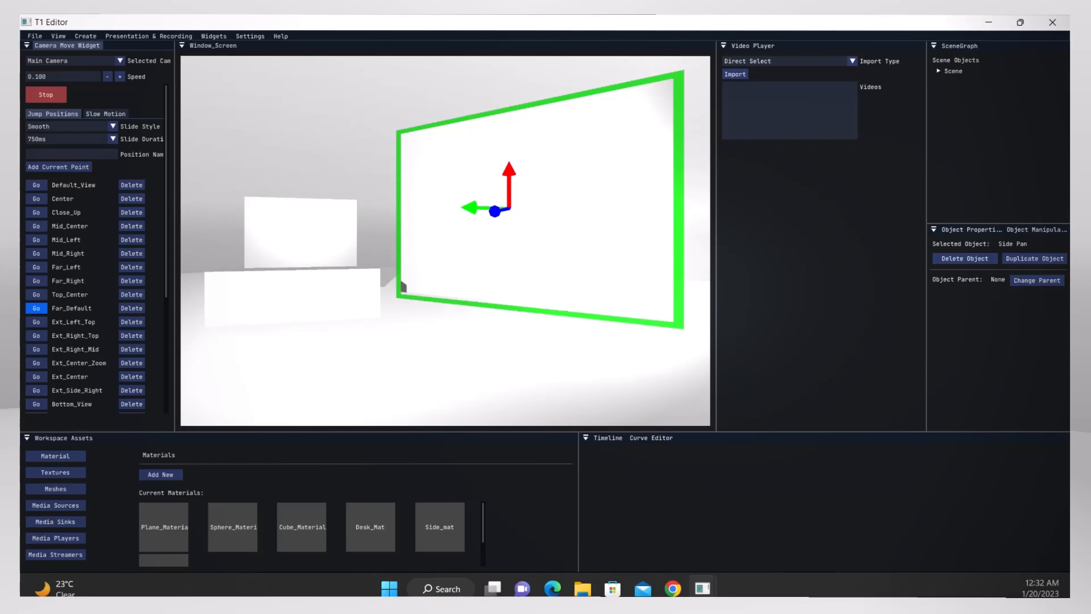
key("Escape")
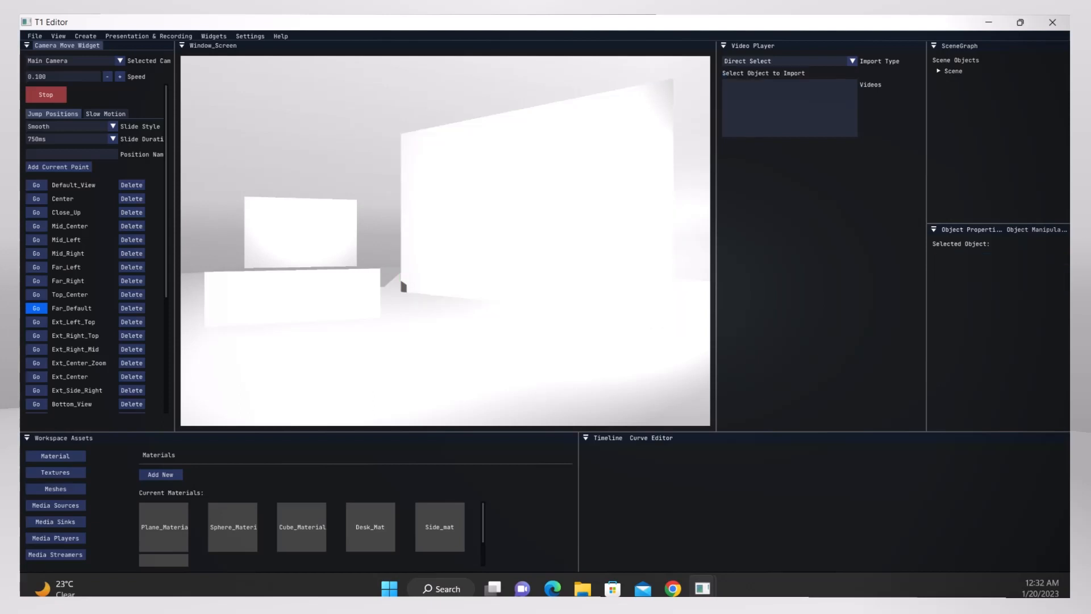
Import the Assests - Google Chrome window as a window source onto the Side Pan, play it and clear the selection
left_click(509, 207)
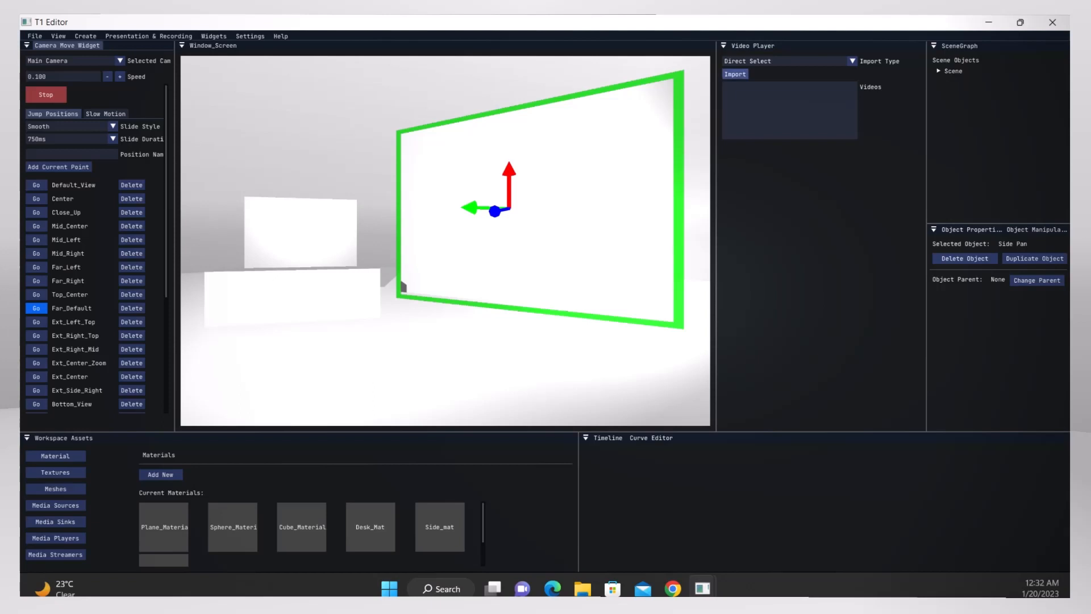
left_click(752, 46)
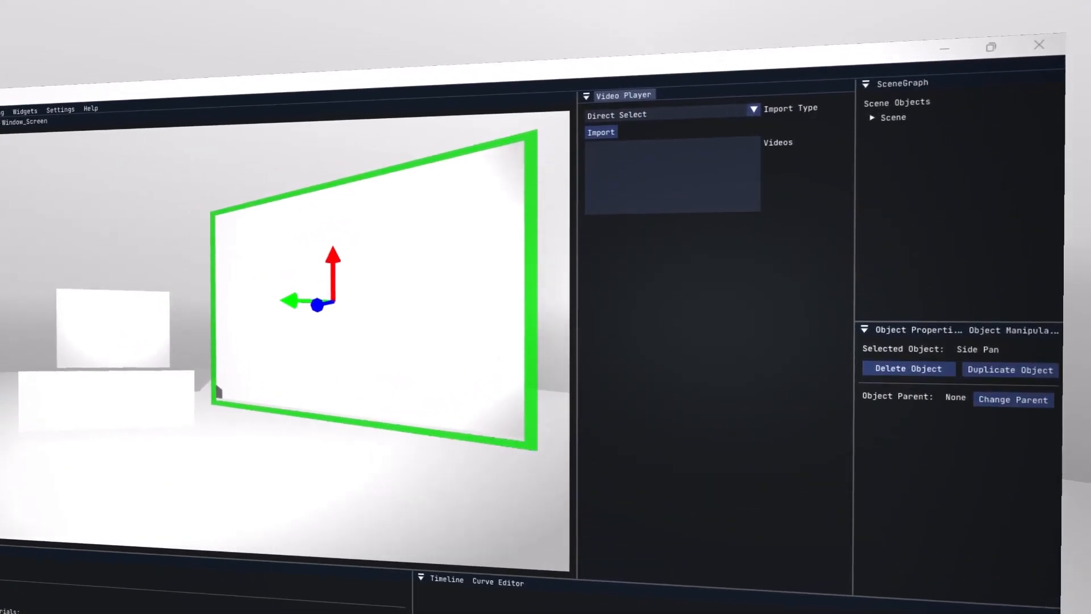
left_click(605, 130)
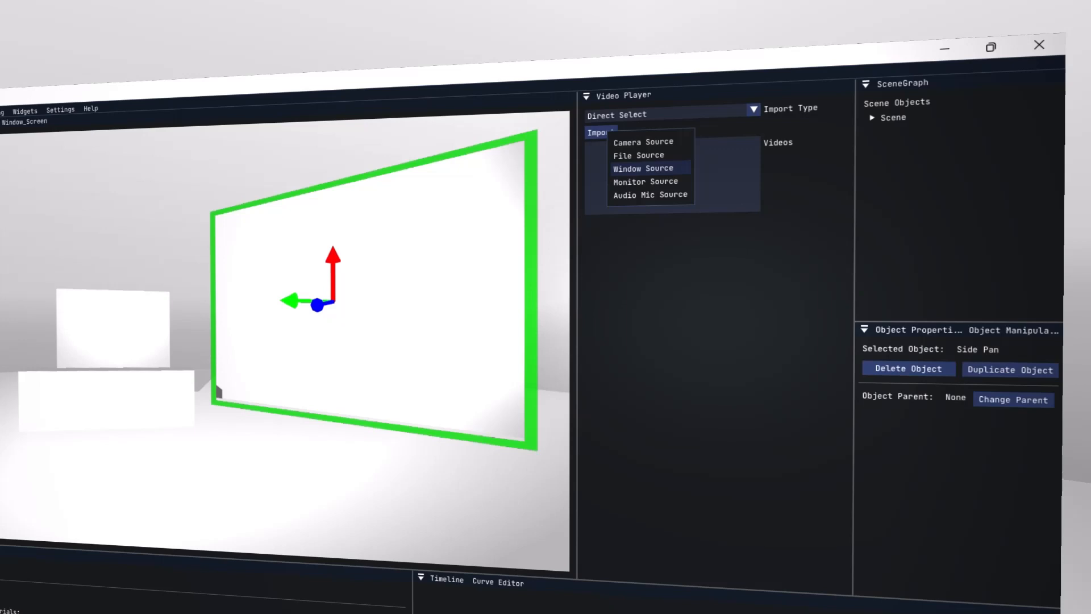
left_click(643, 168)
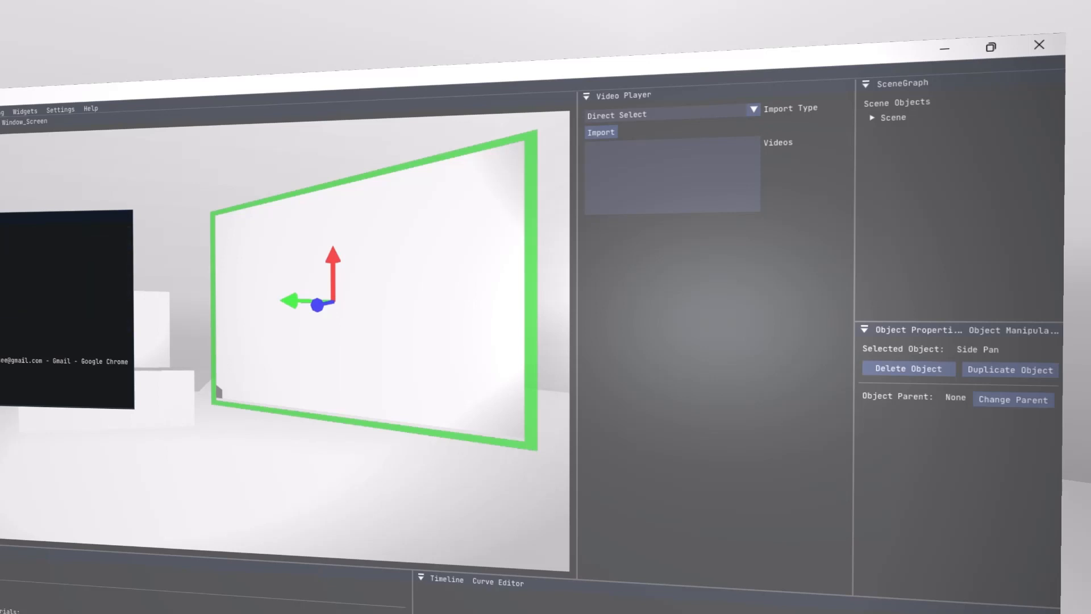
left_click_drag(66, 217, 507, 214)
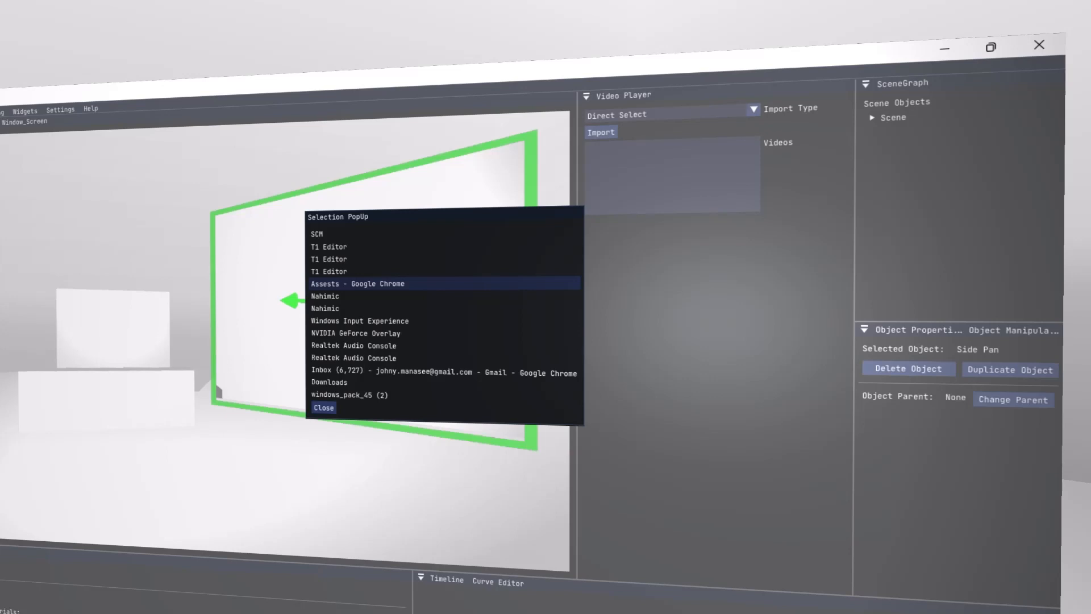
left_click(358, 283)
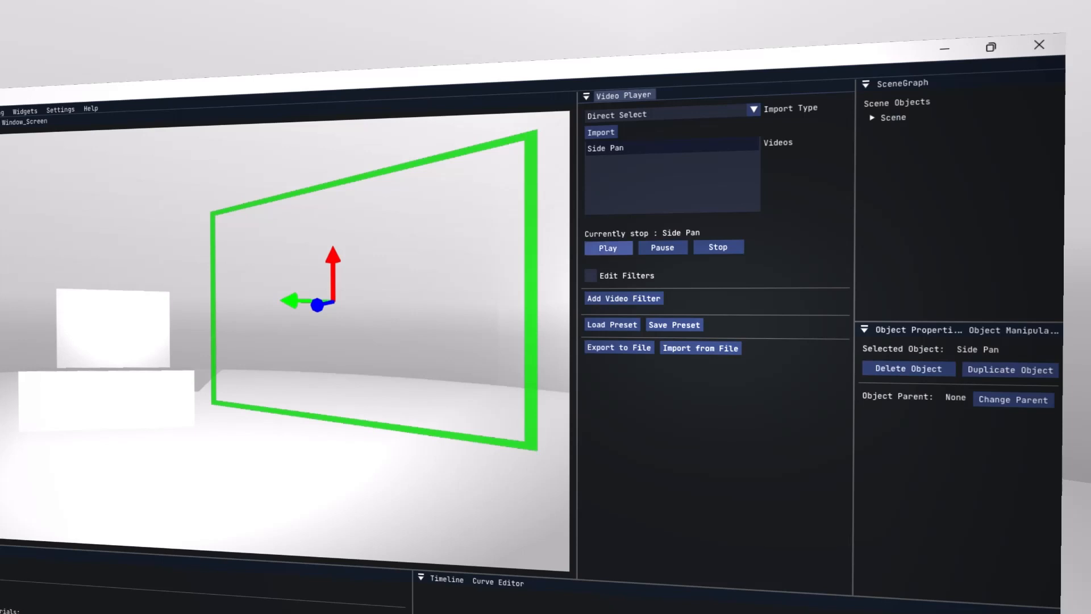
left_click(607, 248)
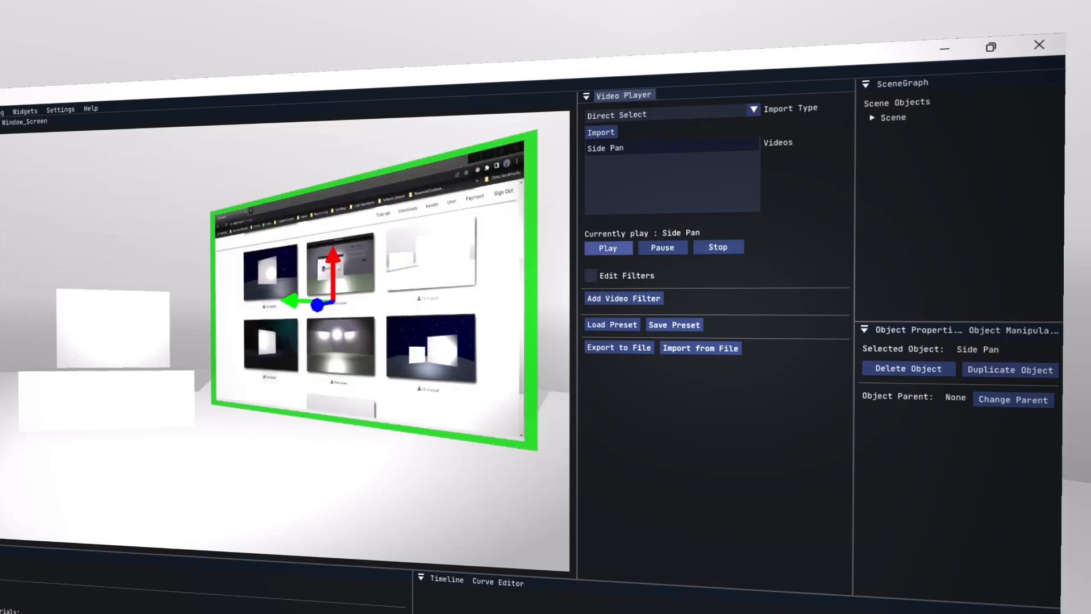
key("Escape")
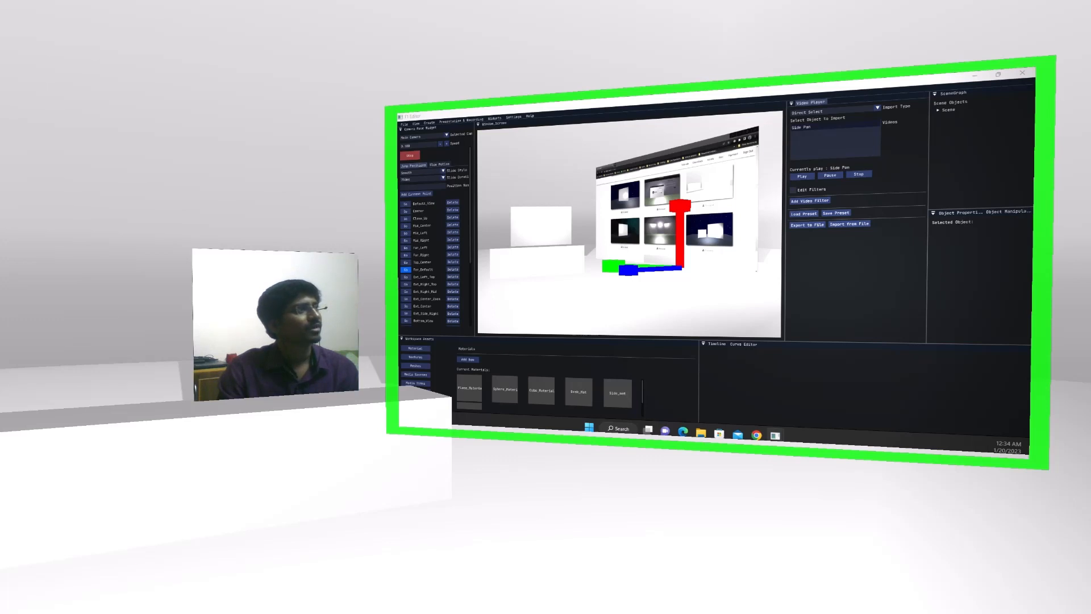
Deselect the Side Pan and preview the Center, Default_View and Mid_Right camera positions, ending on Ext_Center
key("Escape")
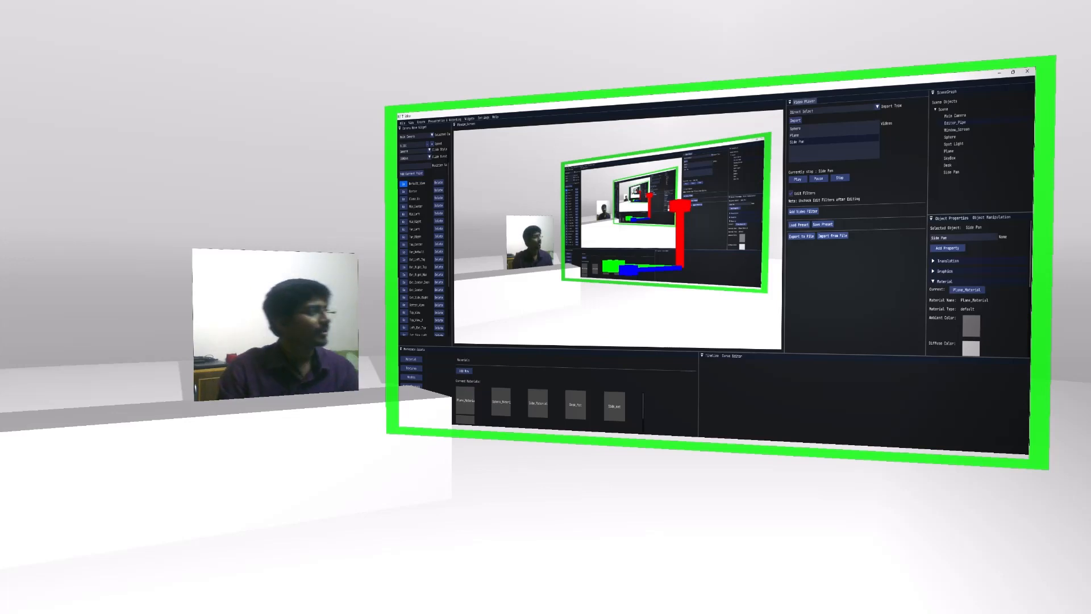
key("Escape")
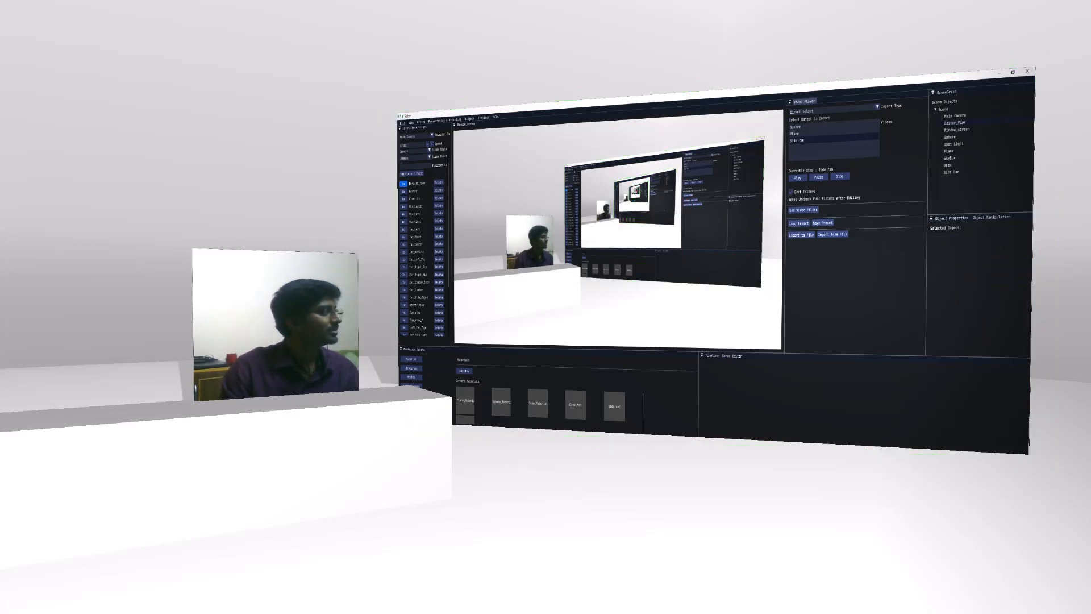
left_click(403, 191)
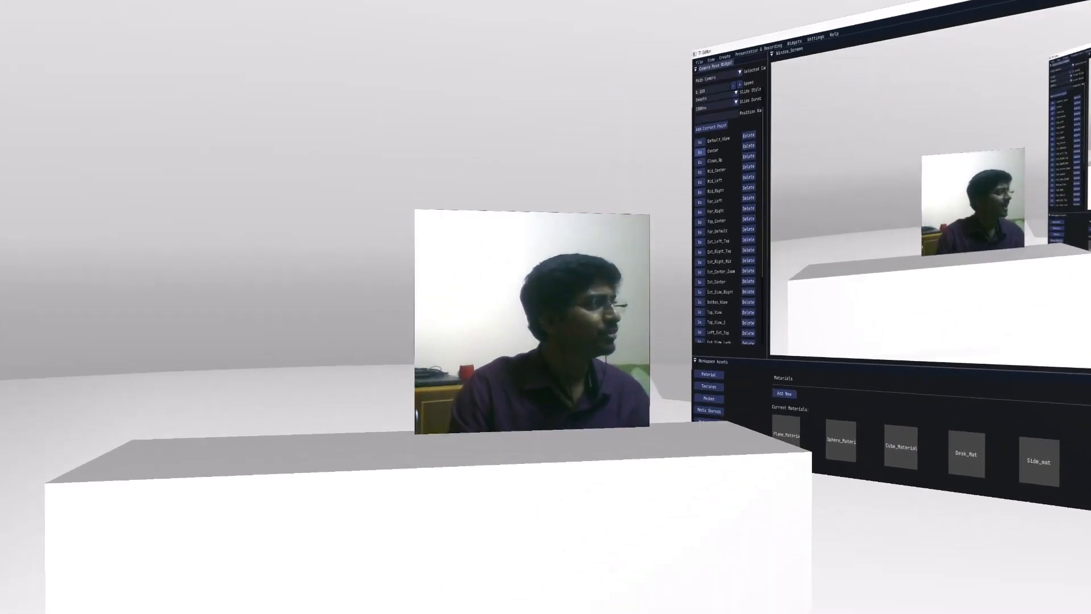
left_click(805, 114)
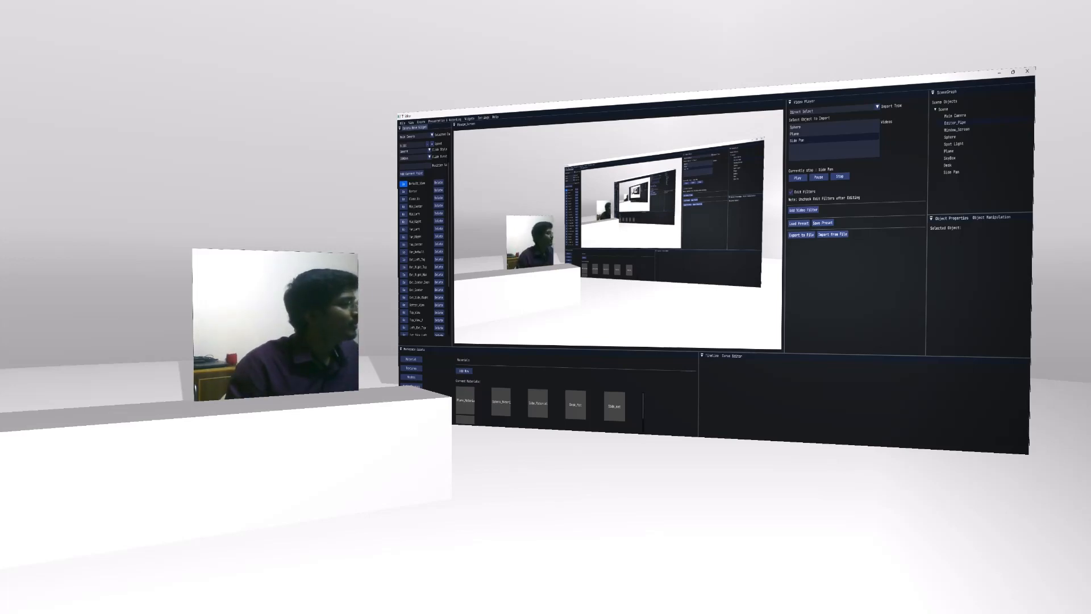
left_click(403, 183)
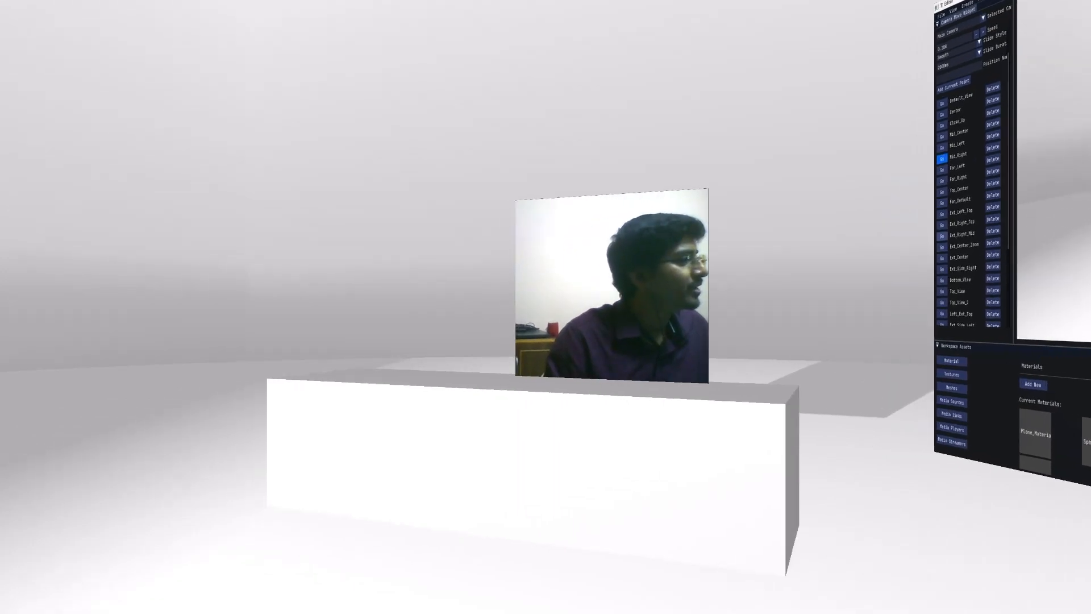
left_click(942, 159)
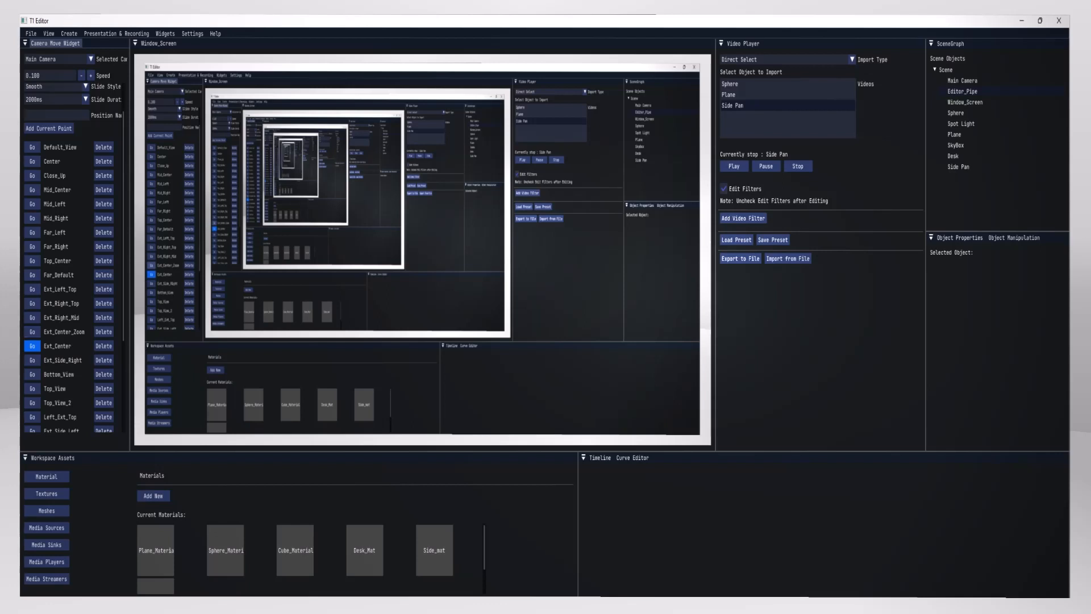
Select the Side Pan and examine the source types available for import, and clear the selection
left_click(139, 332)
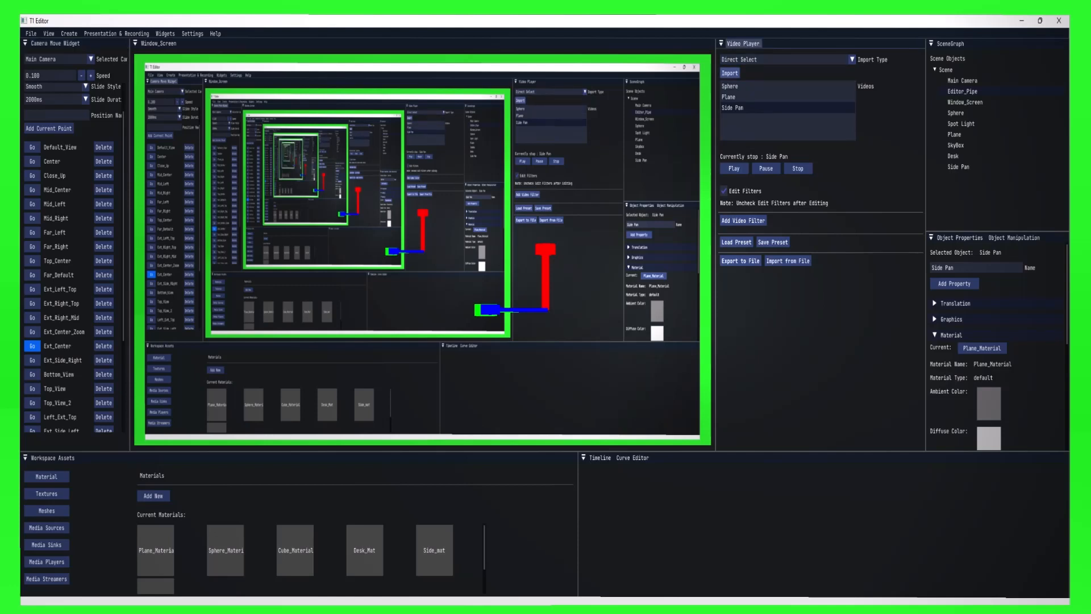
left_click(730, 73)
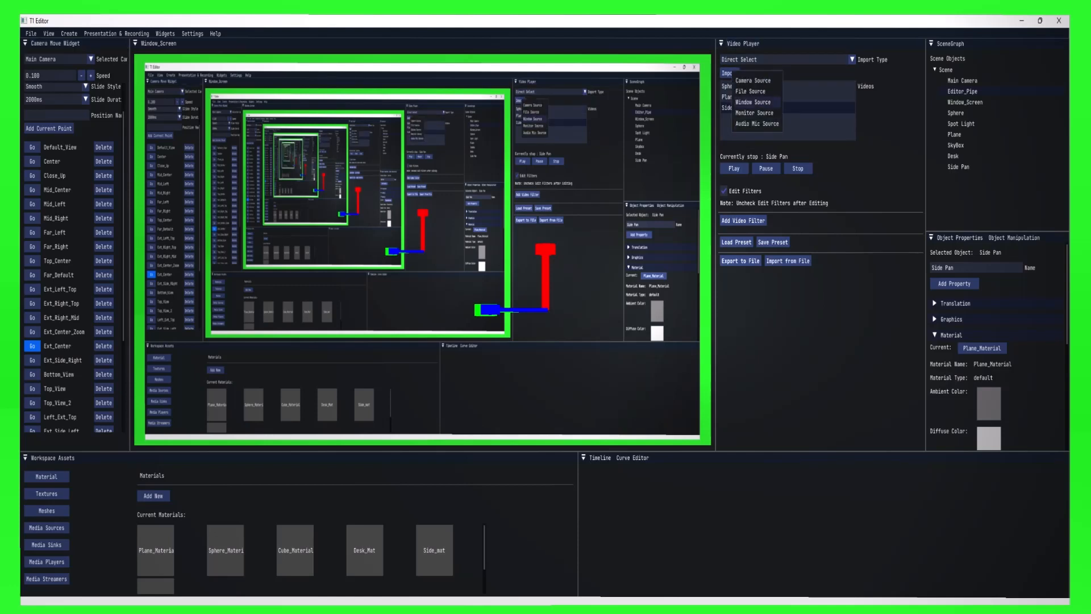
left_click(752, 102)
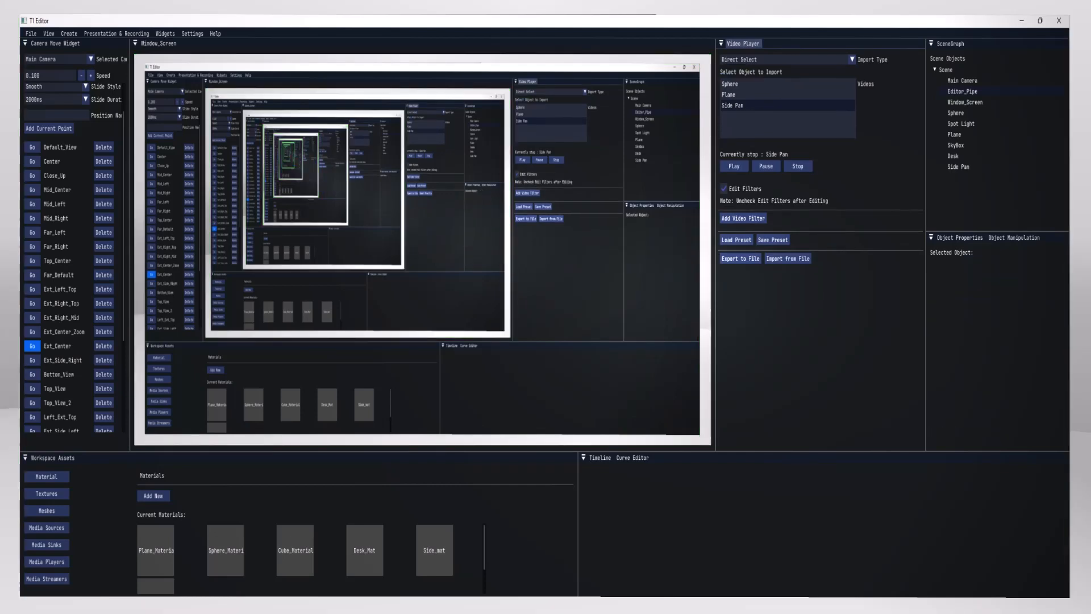
Preview further saved camera positions including Ext_Left_Top and return the camera to Default_View
left_click(32, 175)
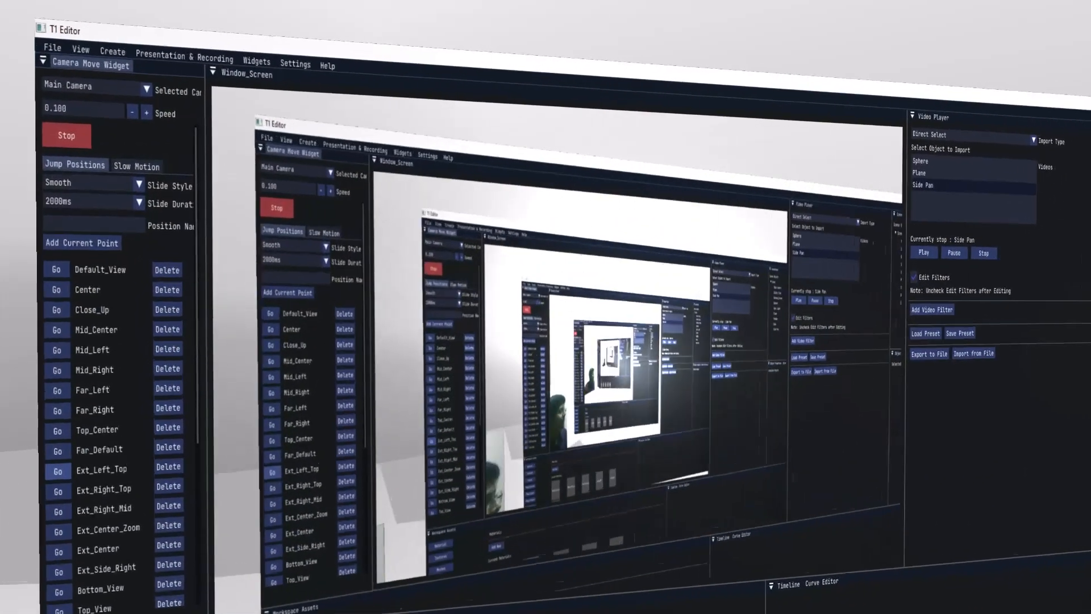
left_click(57, 471)
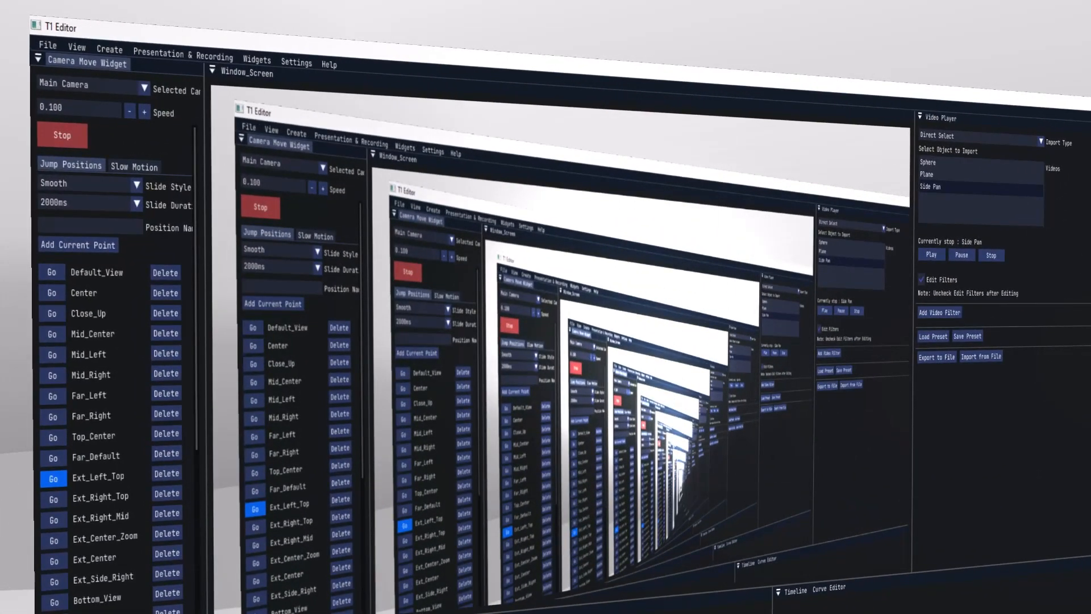
left_click(54, 499)
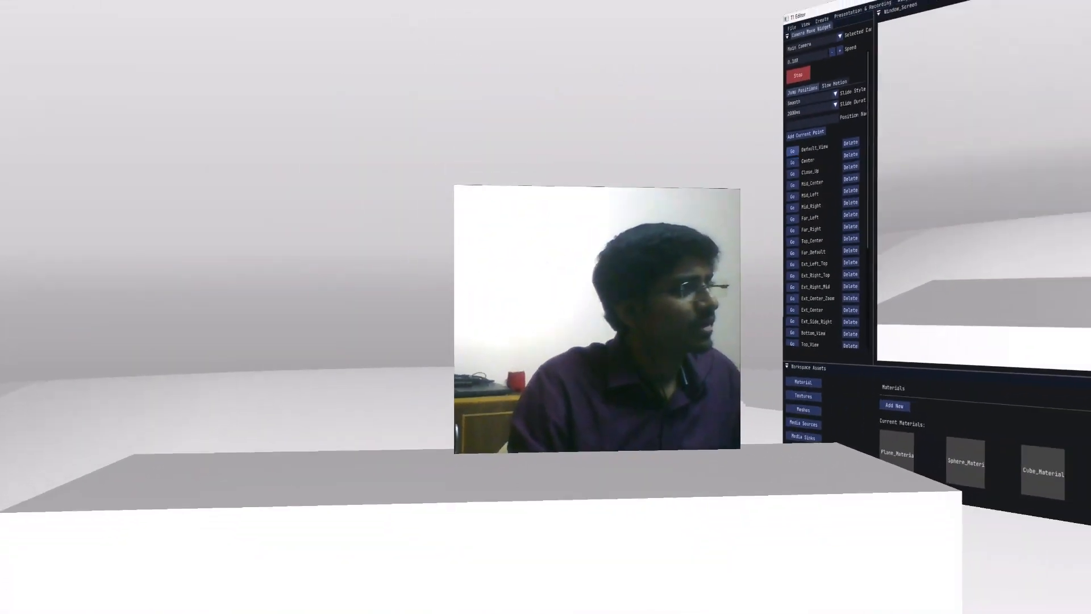
left_click(792, 151)
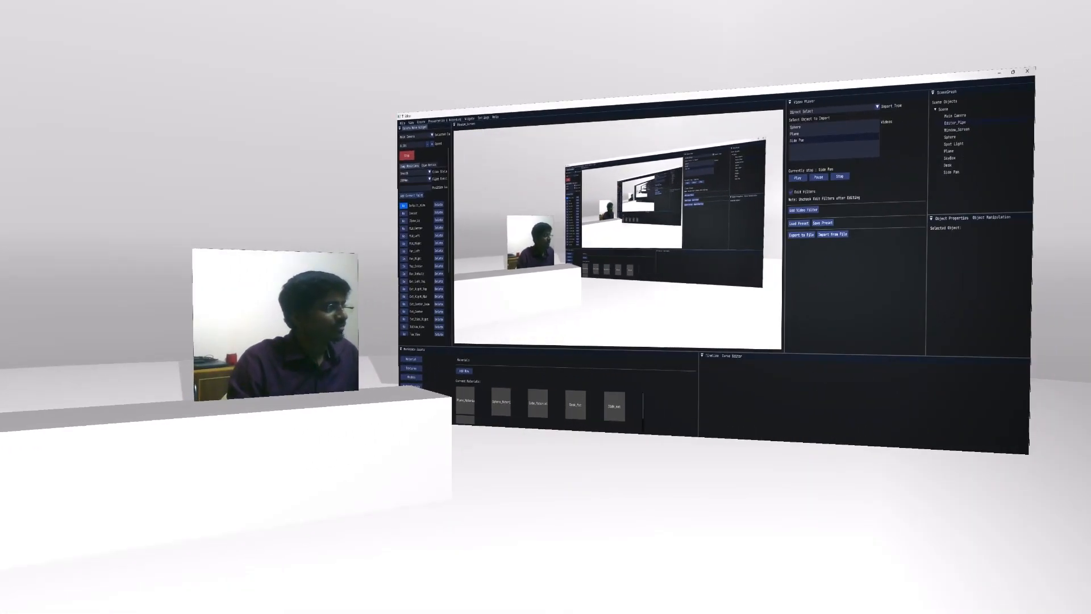
Examine the camera sources offered for the plane behind the desk, close the choices and clear the selection
left_click(275, 324)
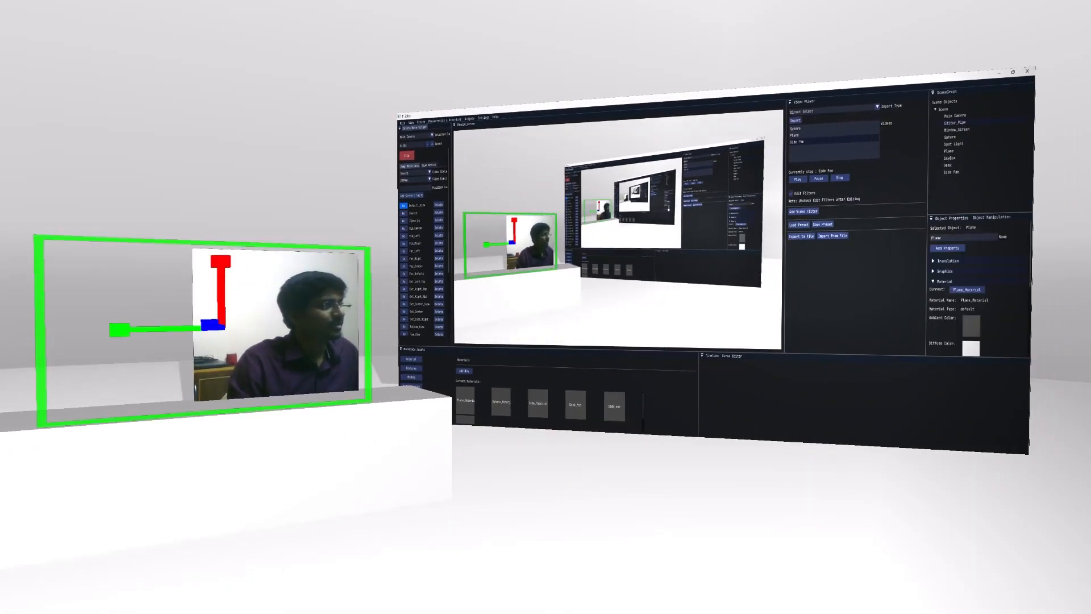
left_click(795, 121)
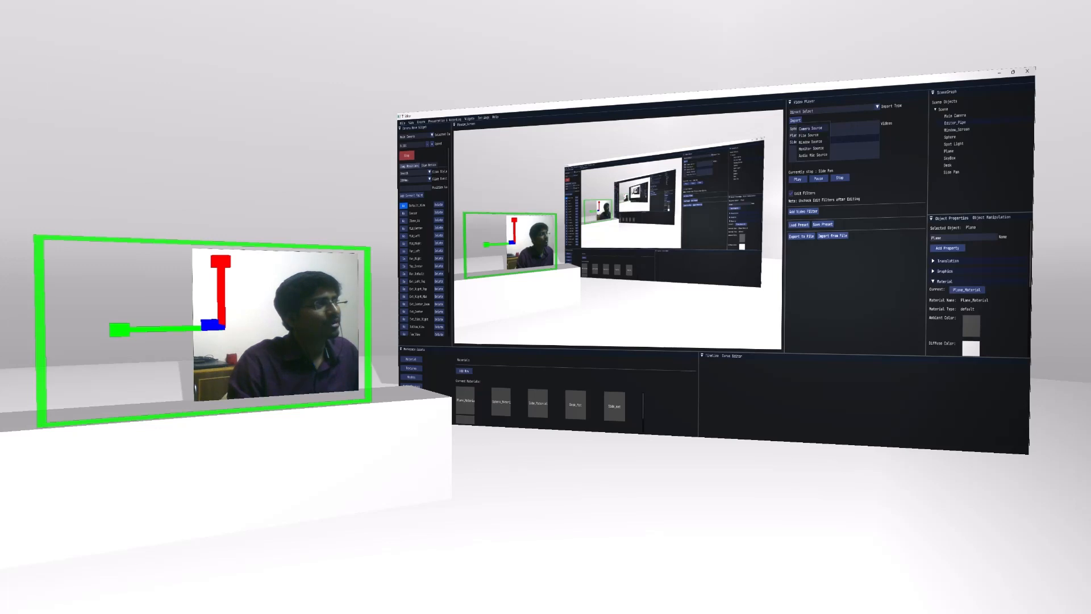
left_click(811, 128)
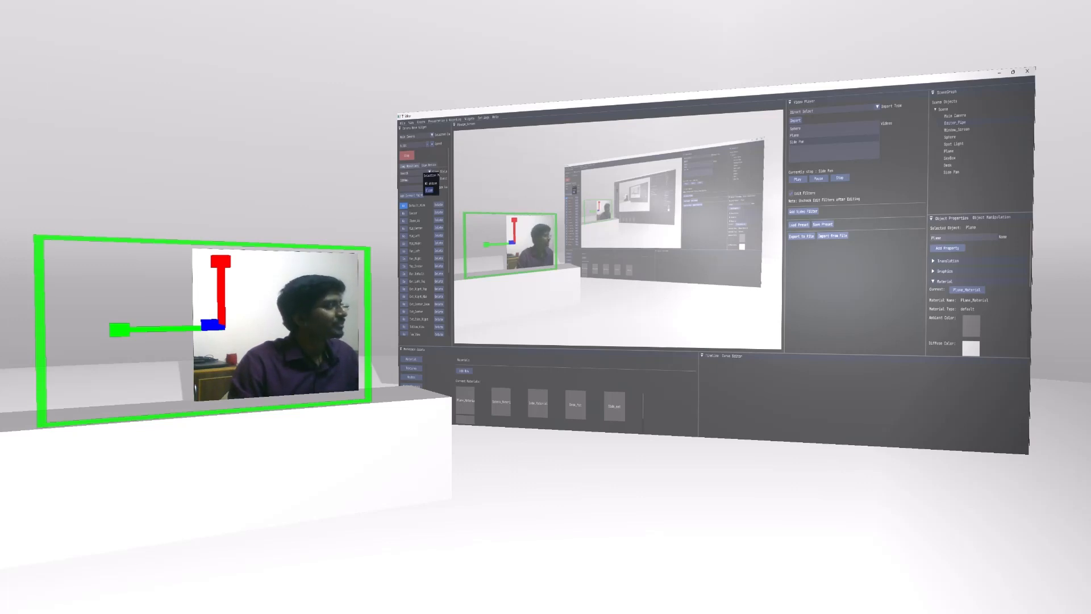
key("Escape")
key("Escape")
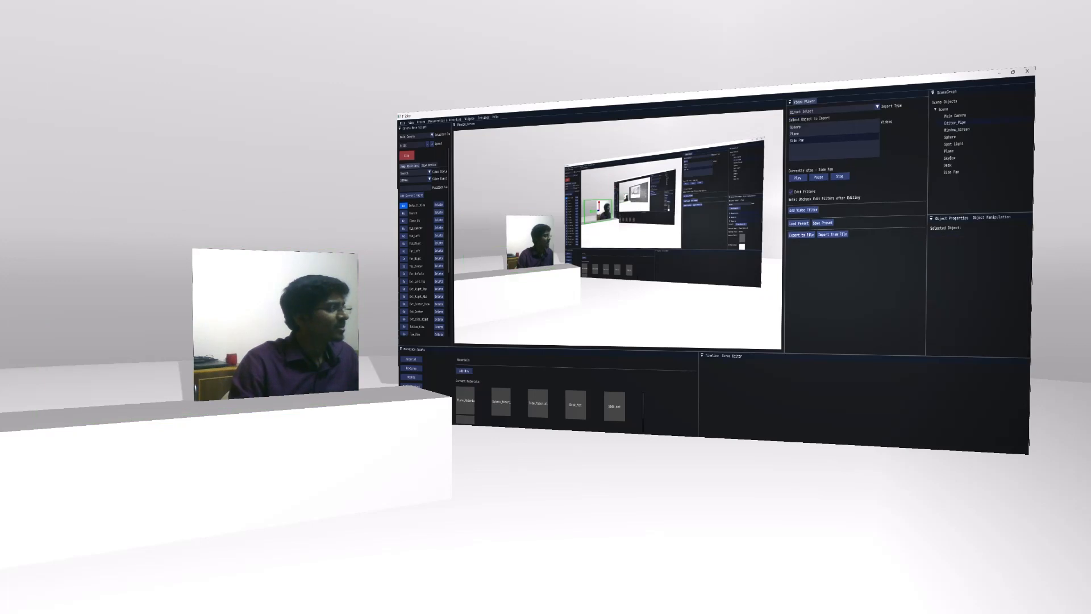
left_click(275, 324)
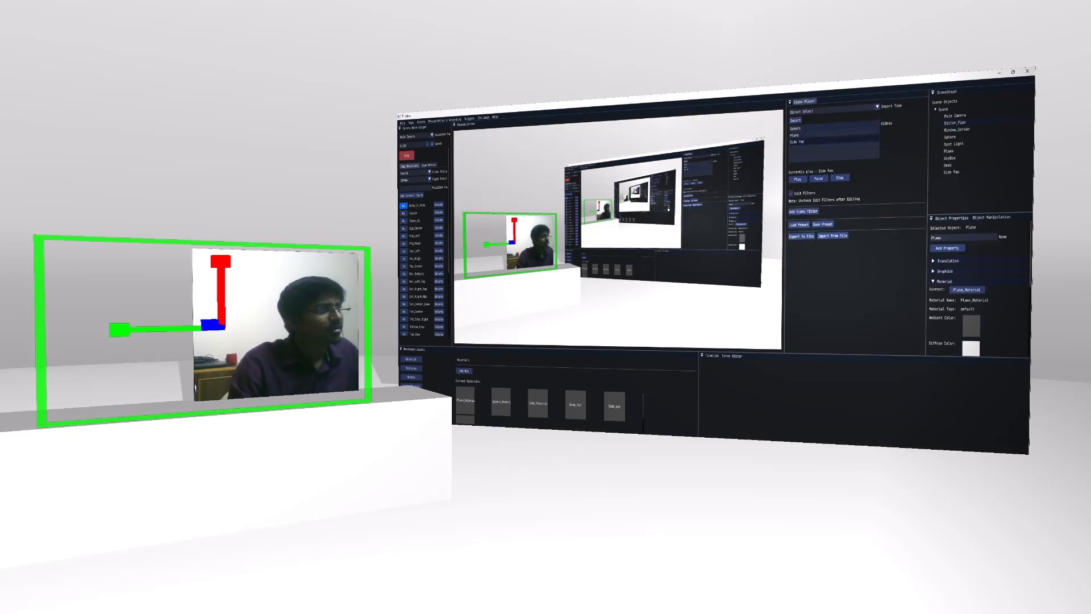
left_click(807, 127)
left_click(807, 142)
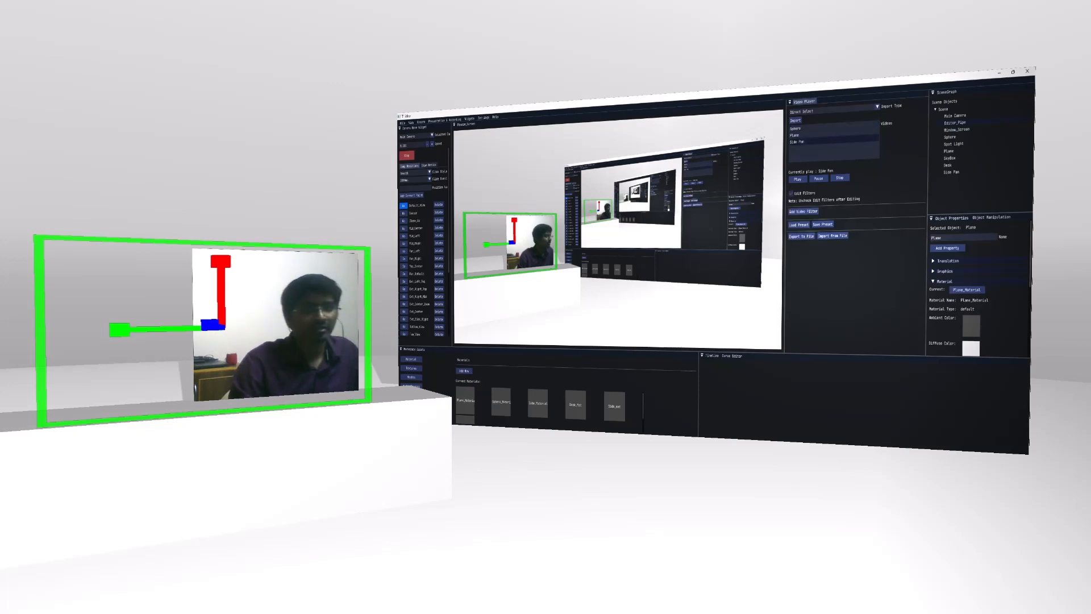
key("Escape")
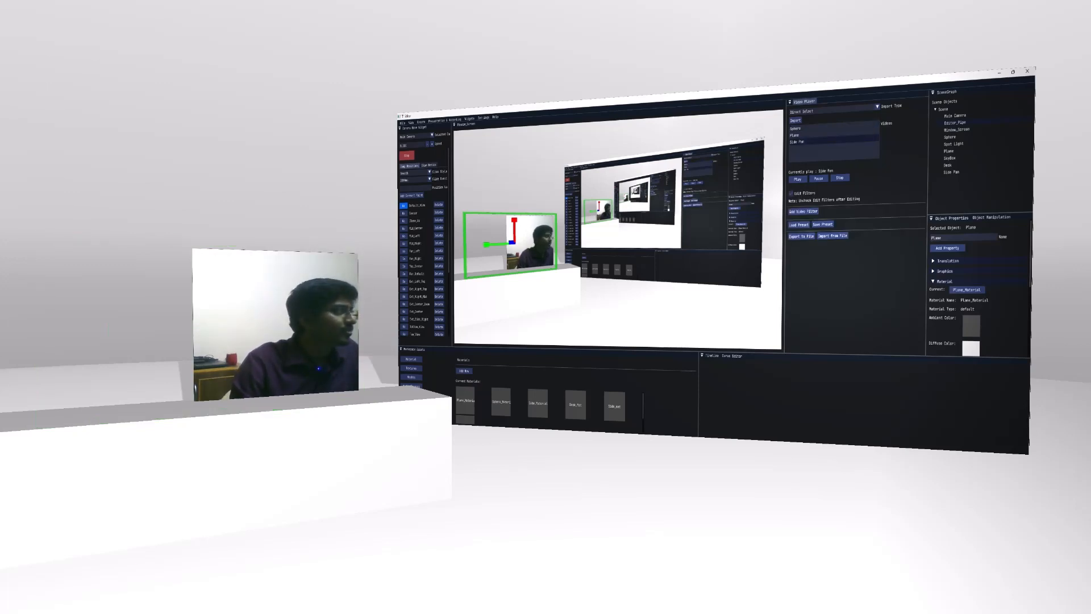
Import the Assests - Google Chrome window as a window source onto the plane behind the desk
left_click(275, 324)
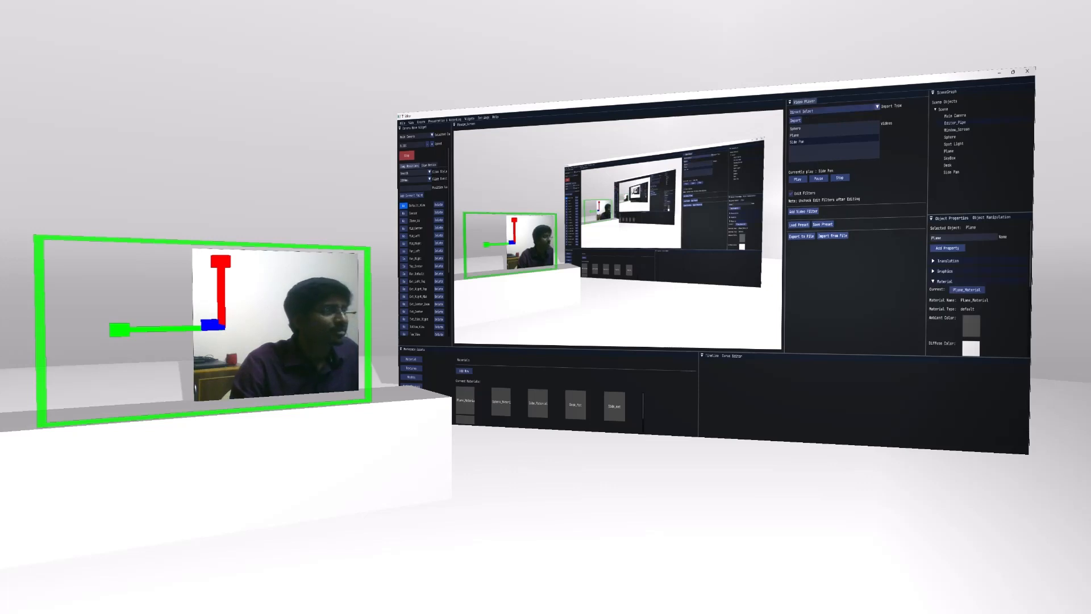
left_click(794, 120)
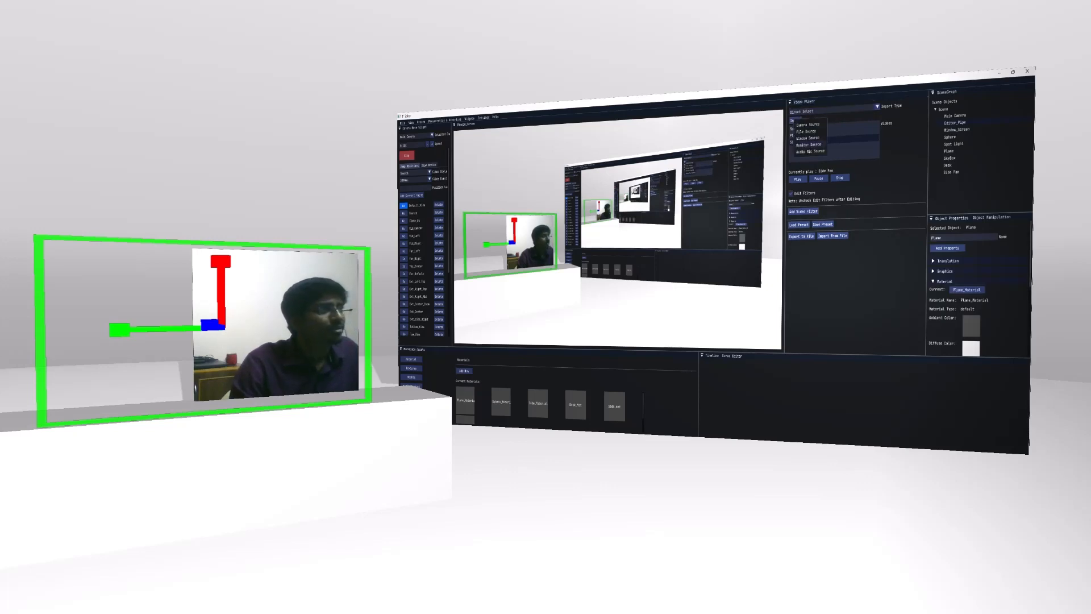
left_click(807, 138)
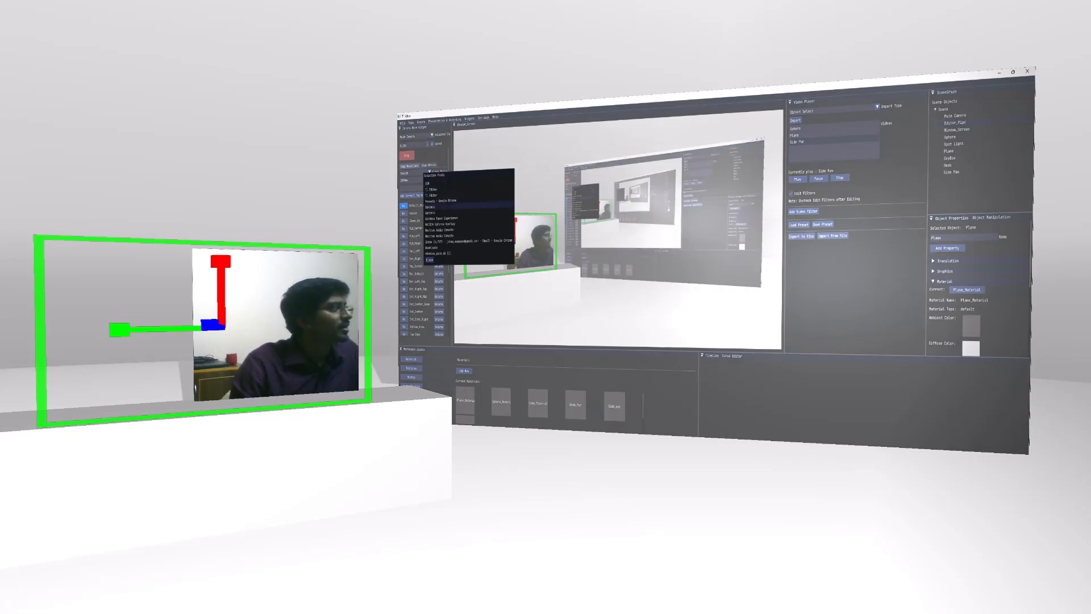
left_click(449, 200)
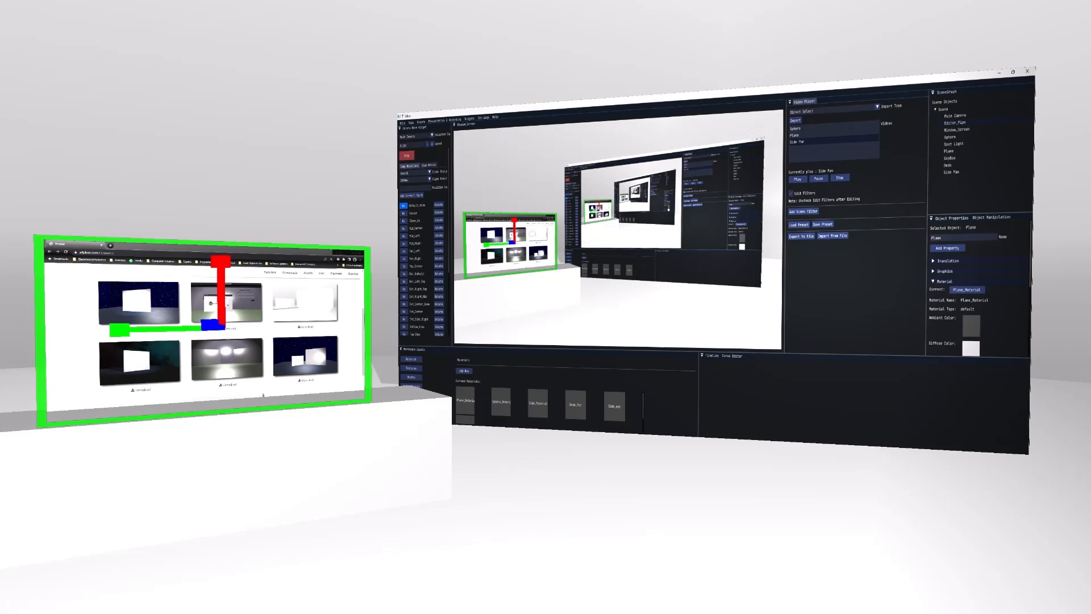
Clear the selection, preview the Close_Up and Center camera positions, and return the camera to Default_View
key("Escape")
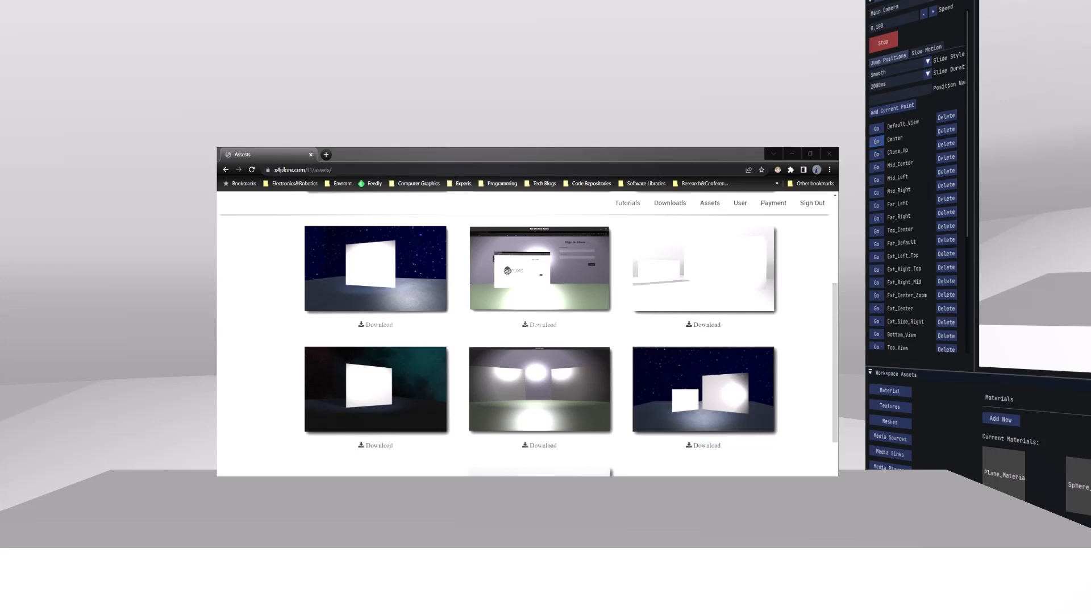
left_click(876, 154)
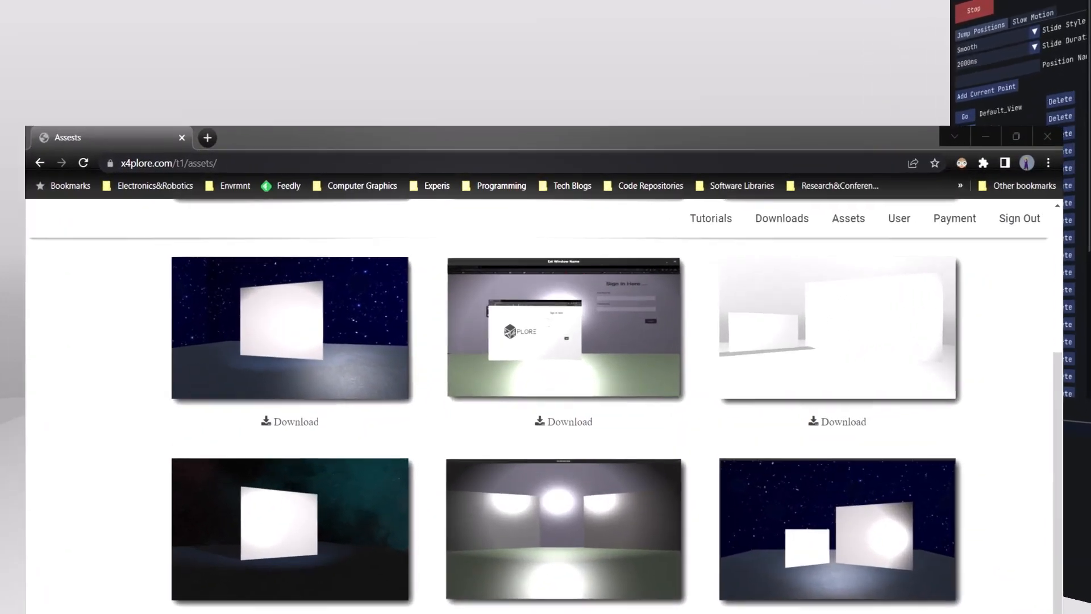
left_click(893, 139)
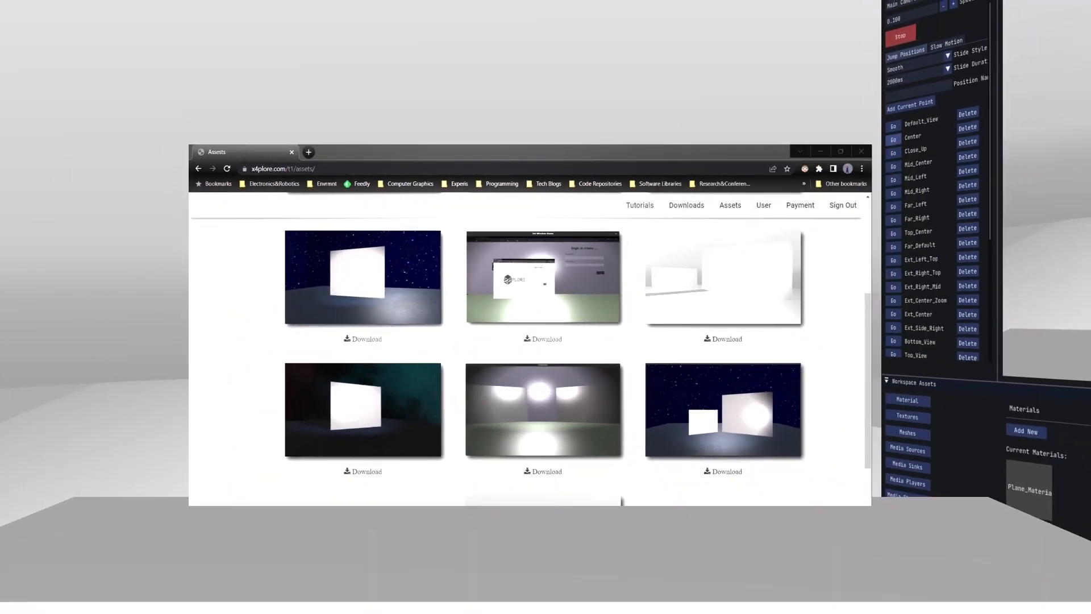
left_click(893, 126)
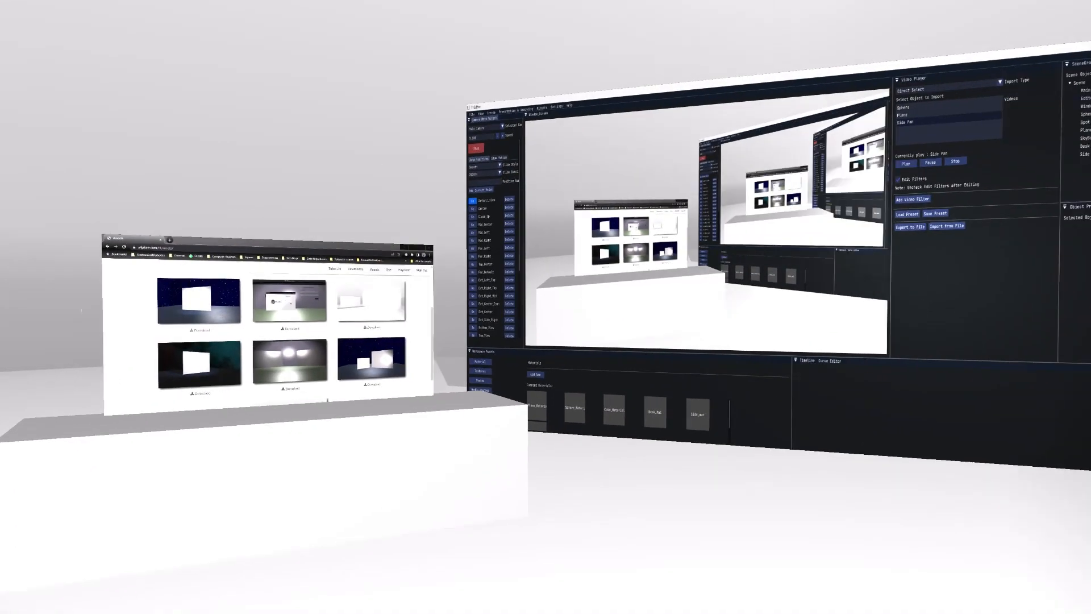
Delete the ambient, diffuse and specular textures from the material of the plane behind the desk and clear the selection
left_click(214, 323)
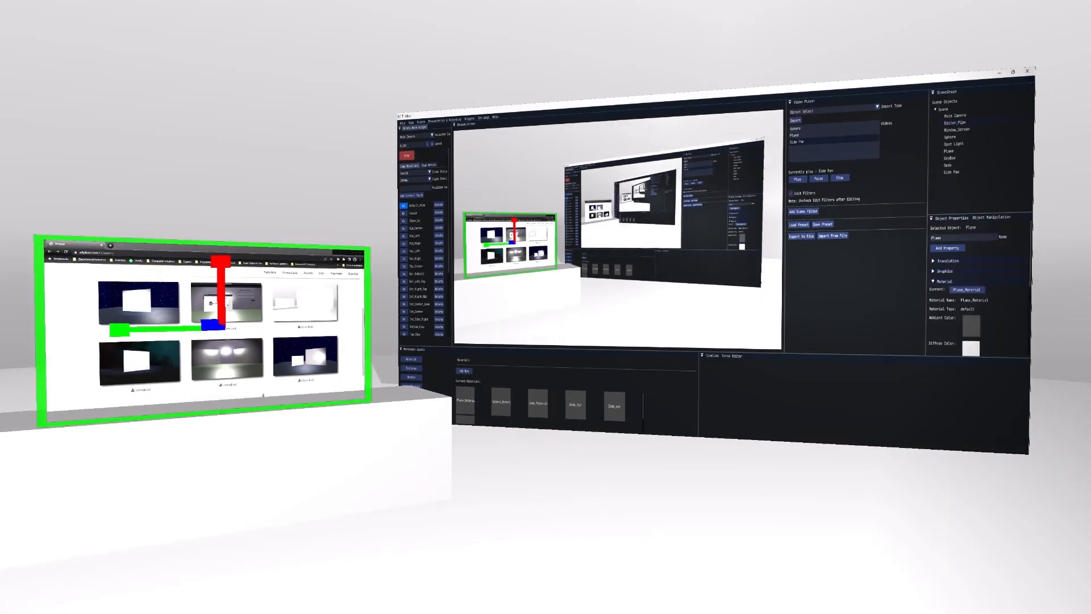
scroll(975, 284, "down", 5)
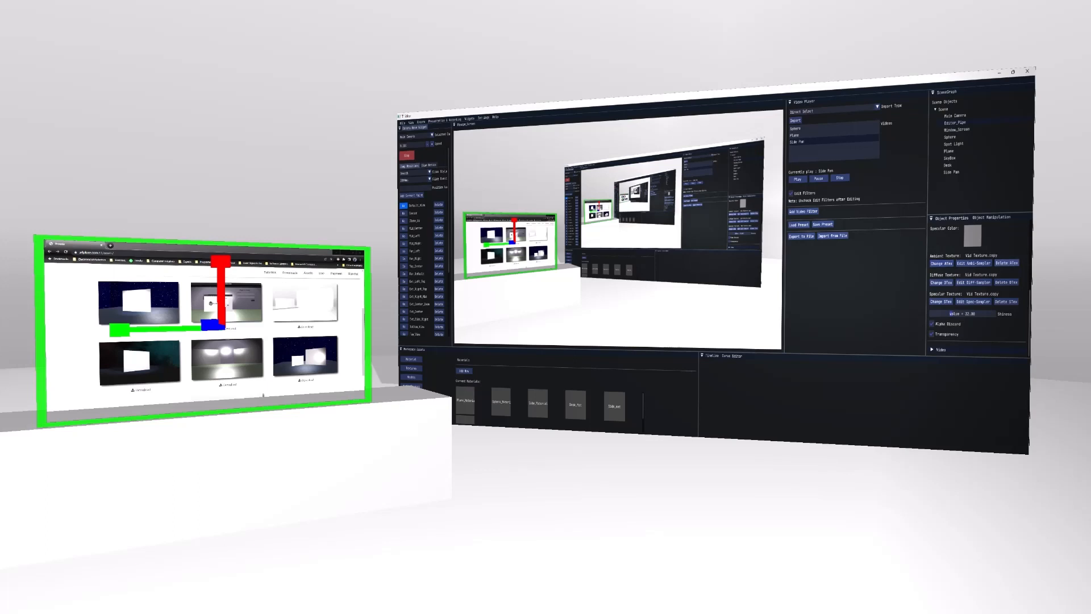
left_click(1006, 262)
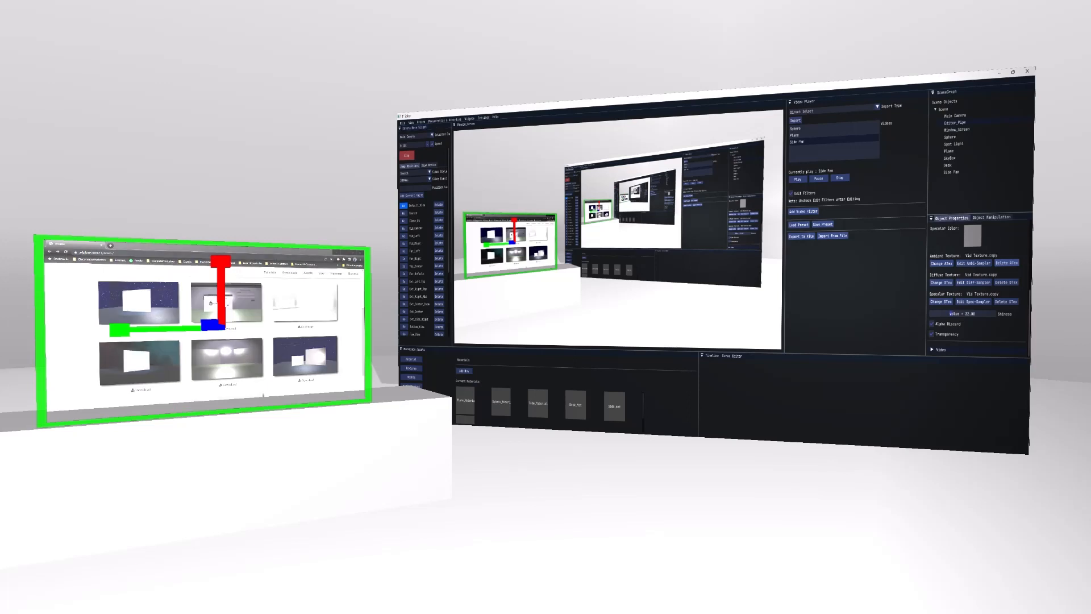
left_click(1006, 282)
left_click(1006, 301)
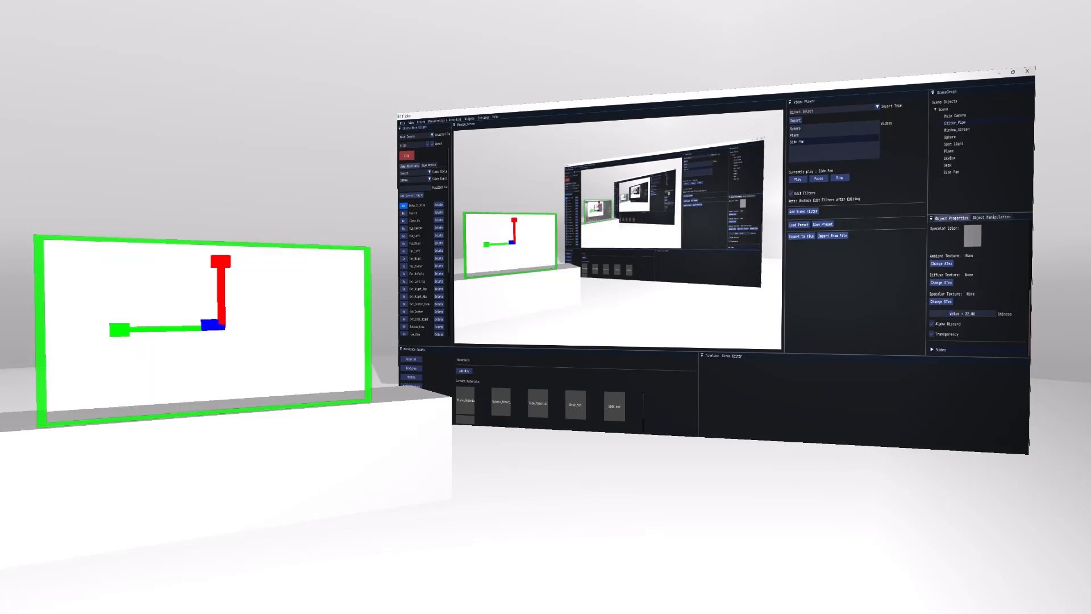
key("Escape")
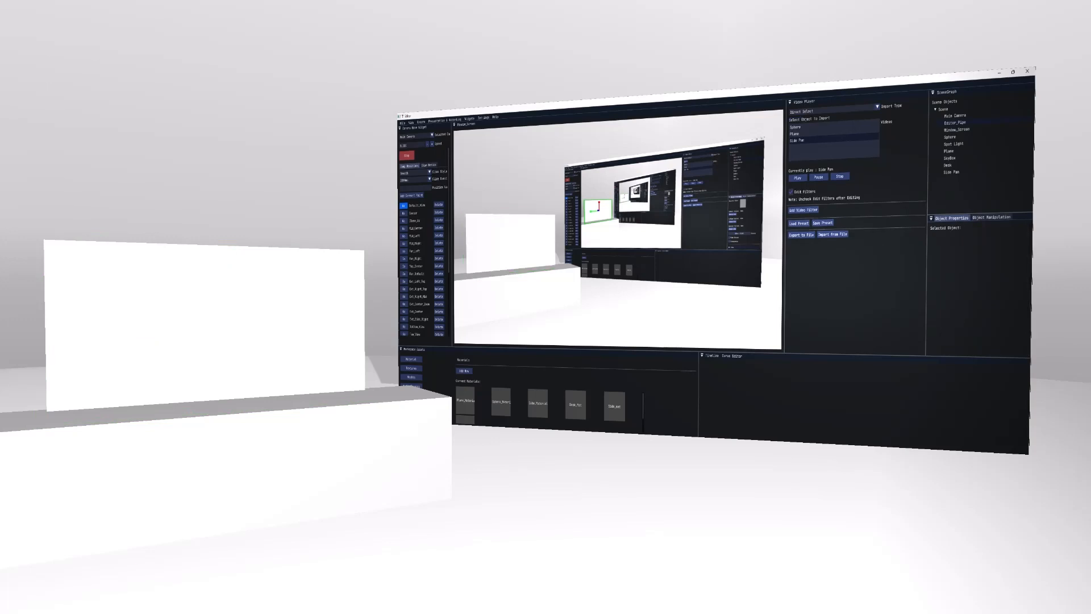
Assign Vid Texture.copy as the ambient, diffuse and specular texture of the material on the plane behind the desk
left_click(204, 324)
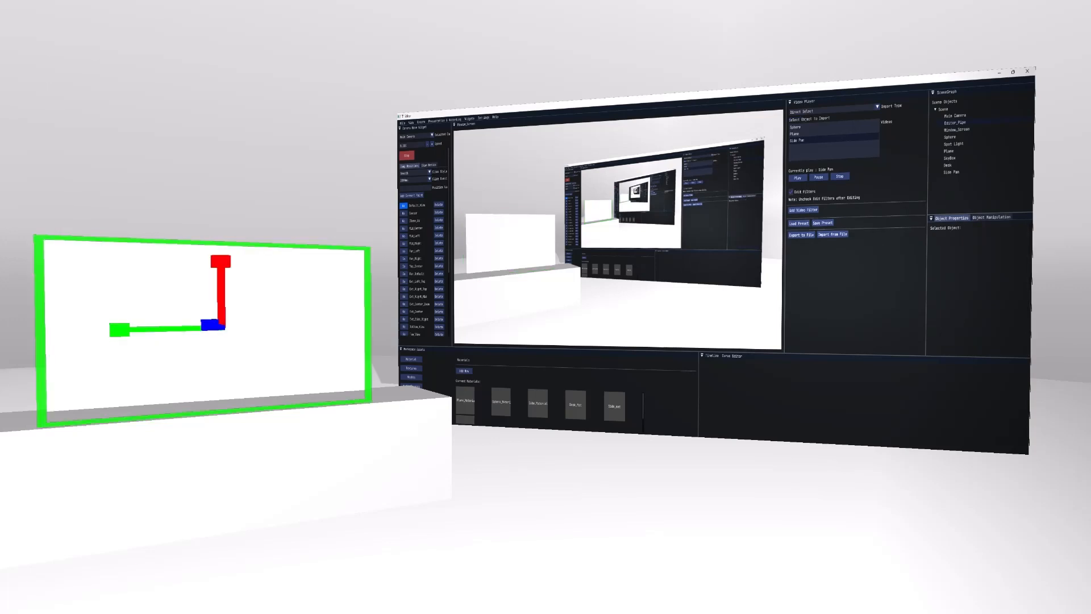
scroll(977, 284, "down", 5)
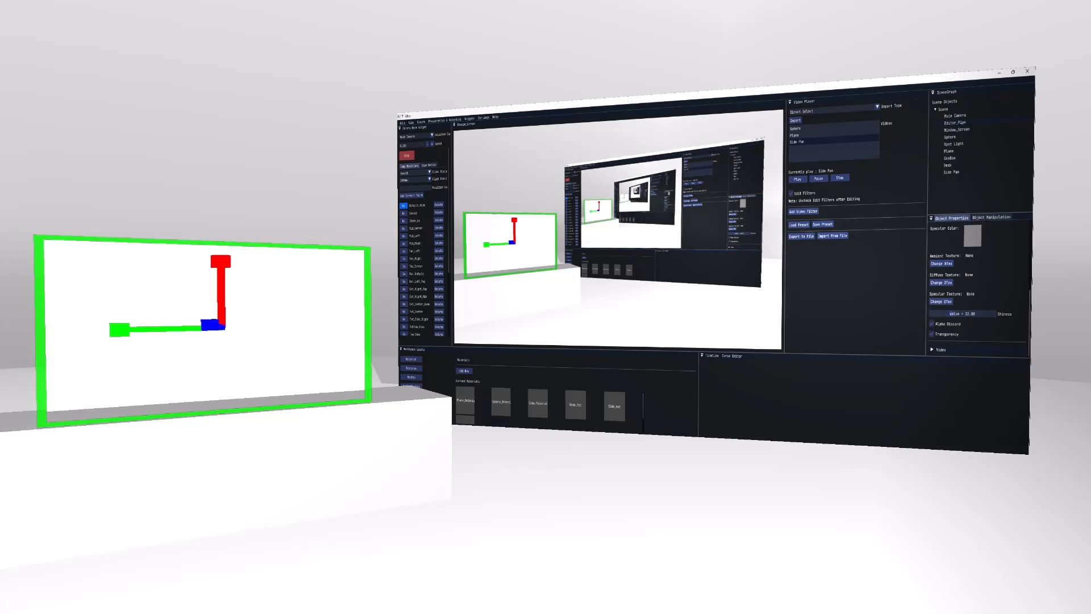
left_click(941, 263)
left_click(960, 284)
left_click(941, 282)
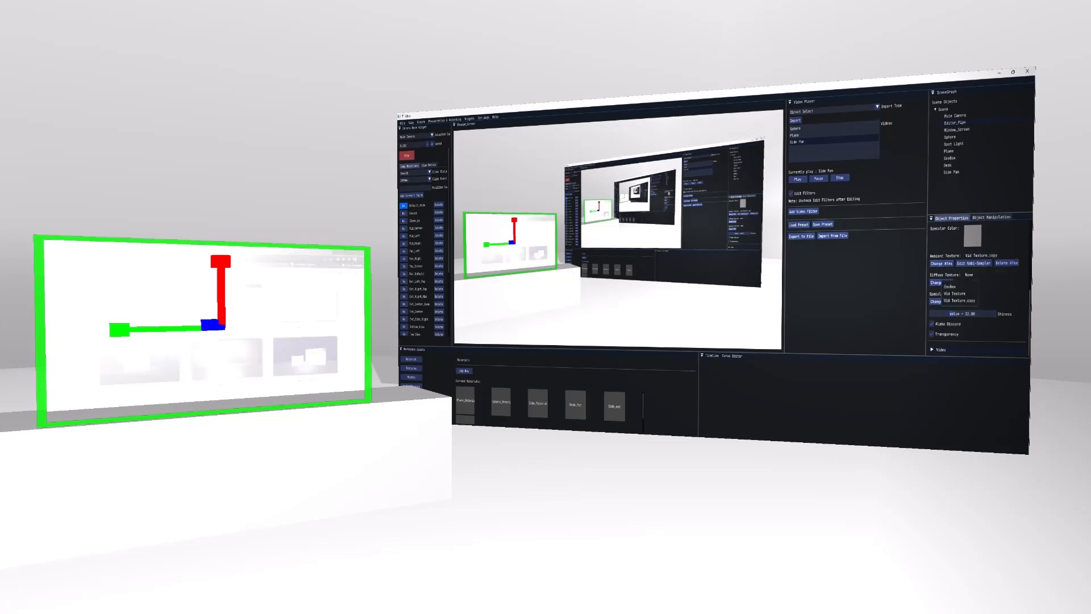
left_click(960, 300)
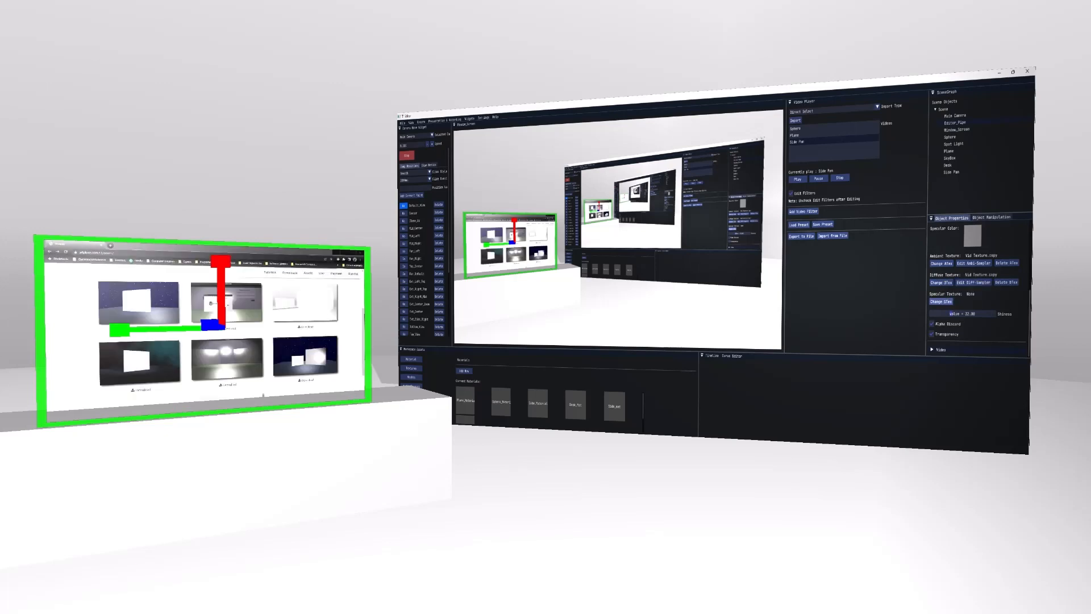
left_click(936, 302)
left_click(964, 321)
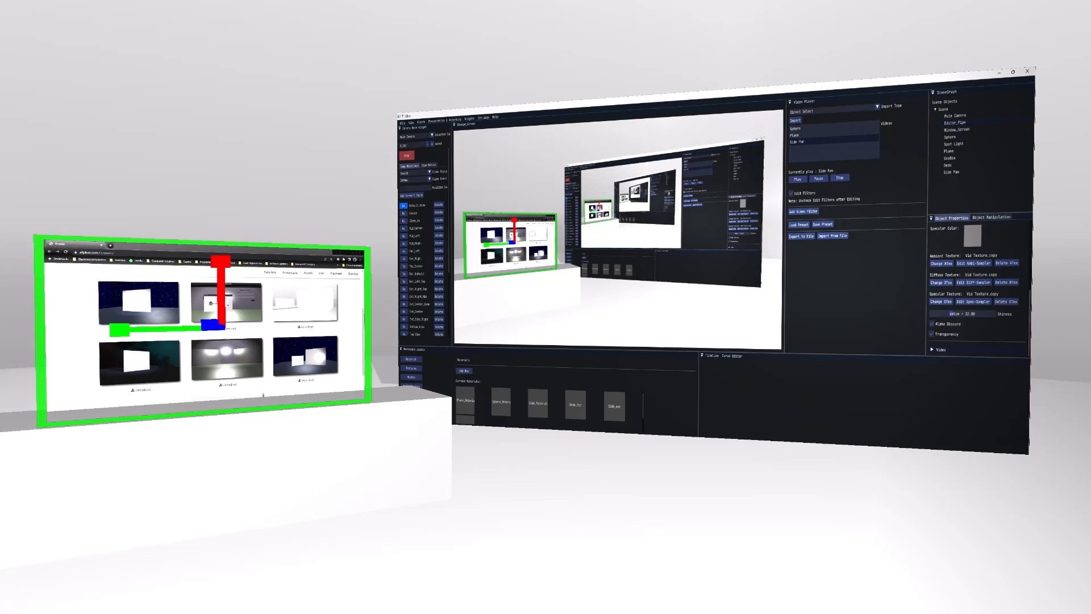
Import a camera source onto the plane behind the desk and clear the selection
left_click(404, 282)
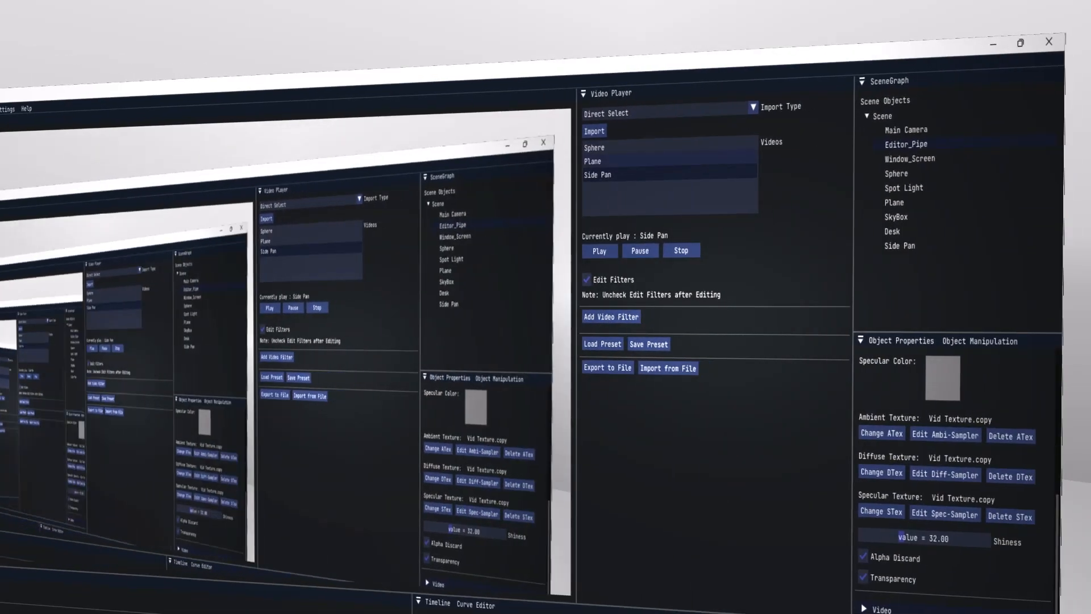
left_click(594, 131)
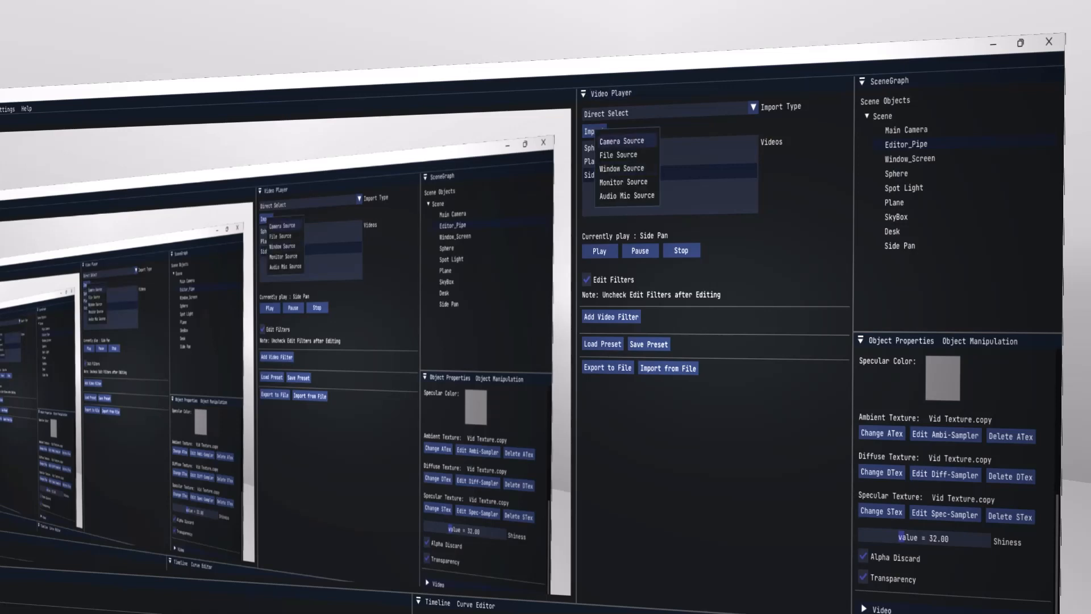
left_click(622, 141)
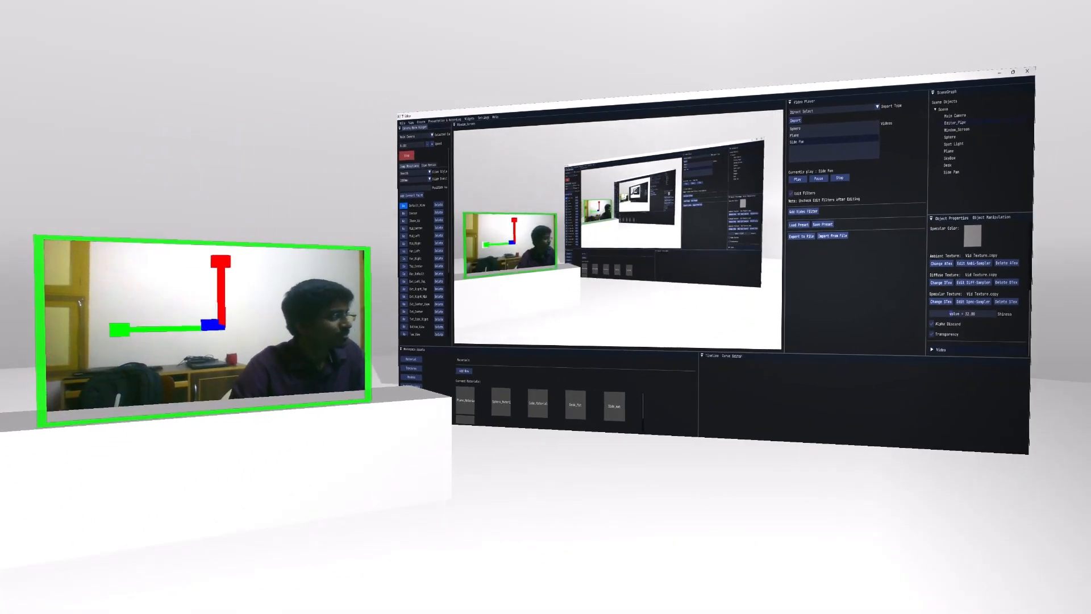
key("Escape")
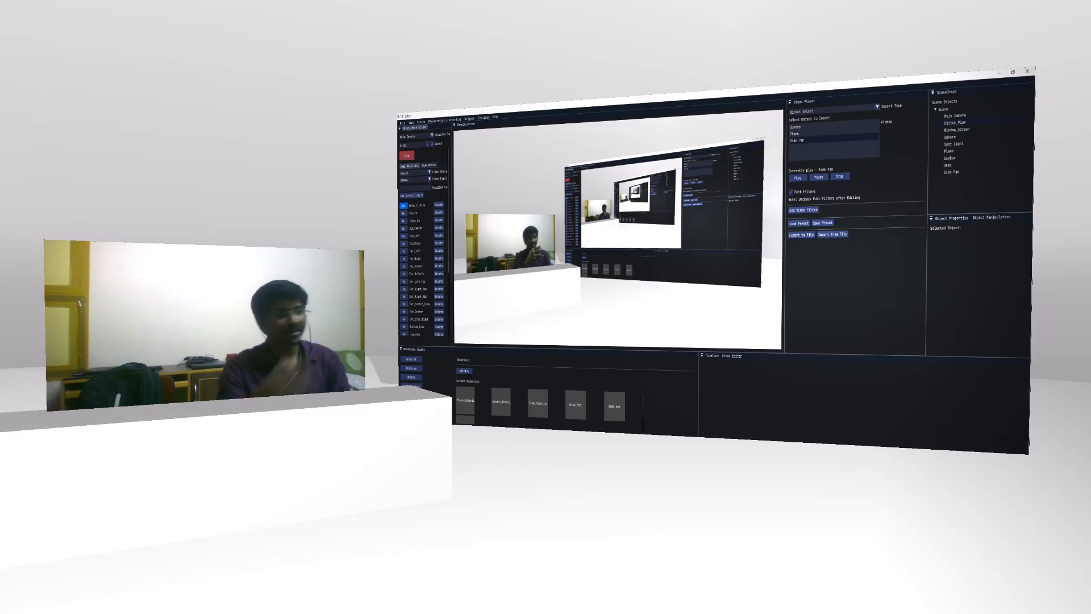
Add a Crop Filter to the Plane video and clear the selection of the plane behind the desk
left_click(205, 324)
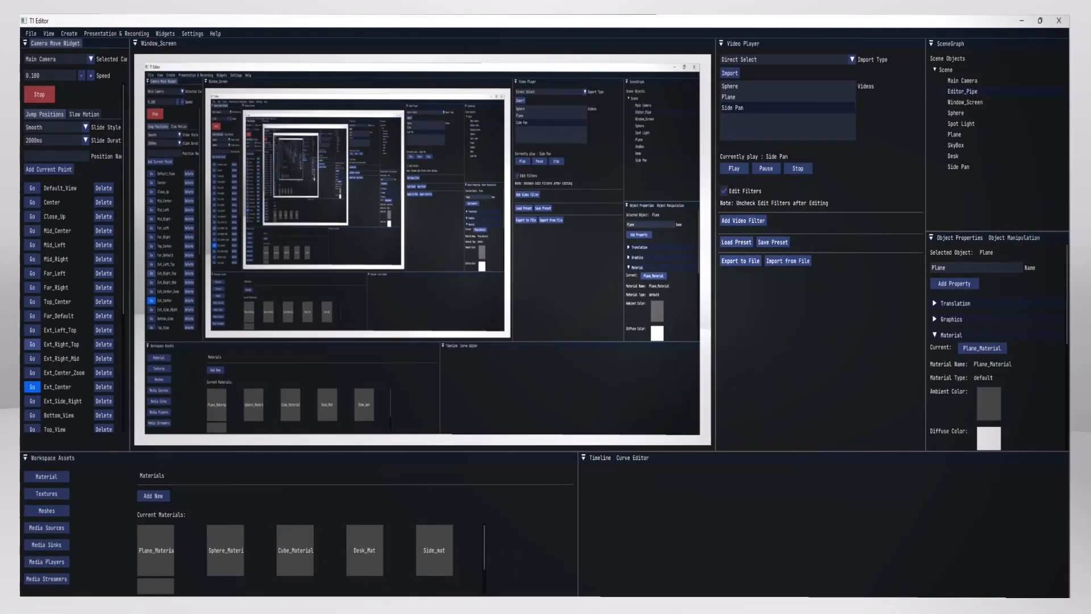
left_click(32, 344)
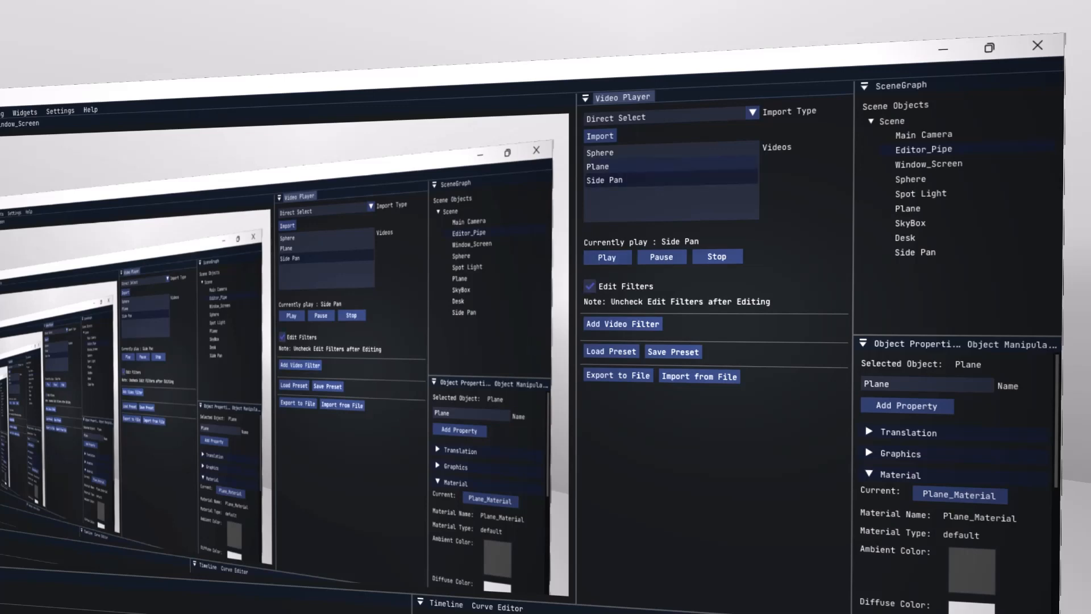
left_click(598, 167)
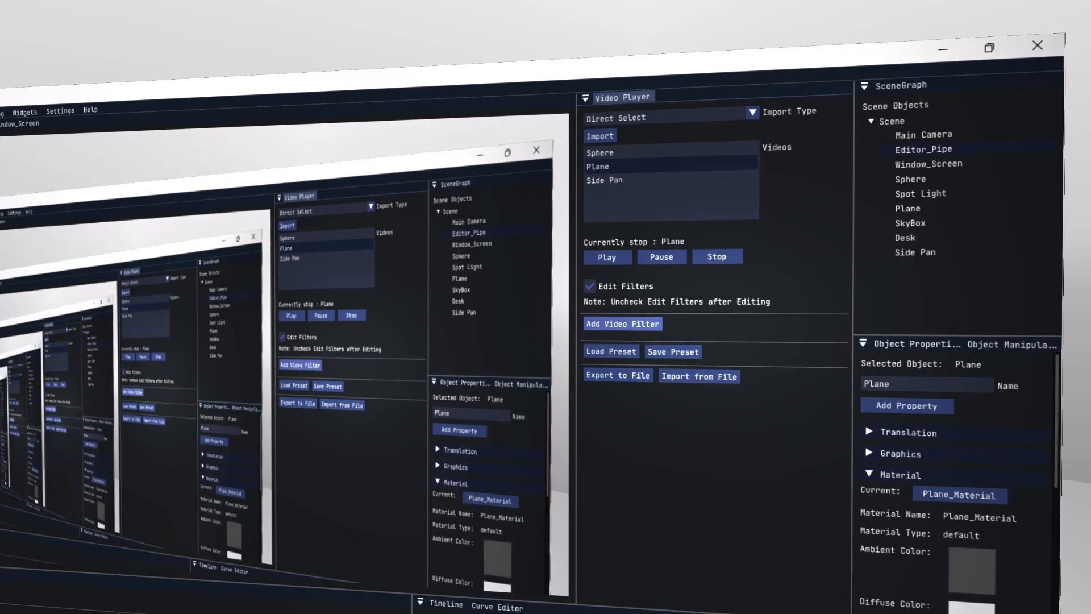
left_click(606, 325)
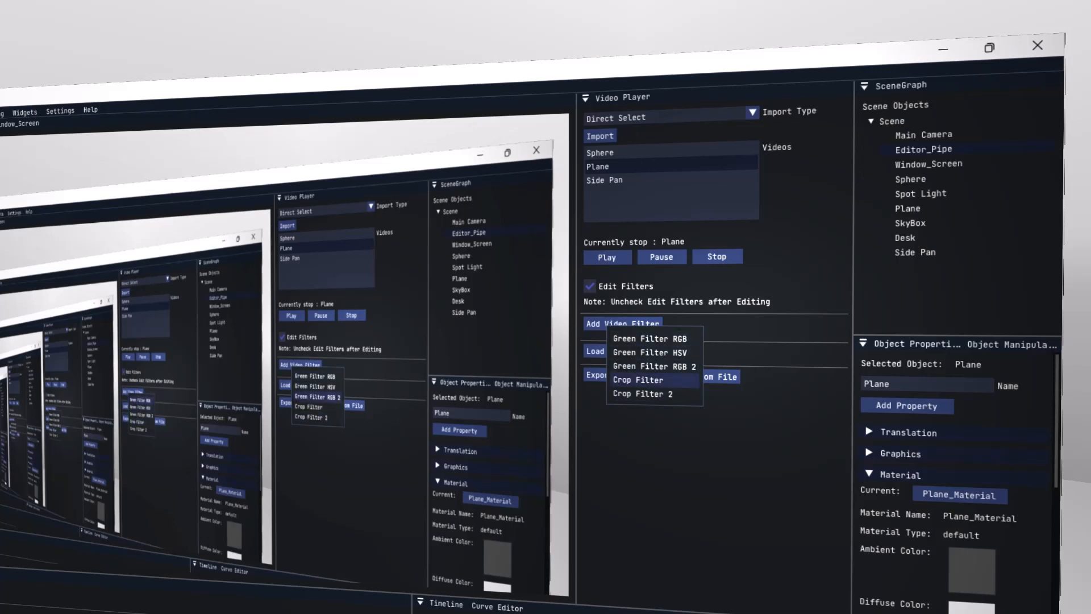
left_click(638, 380)
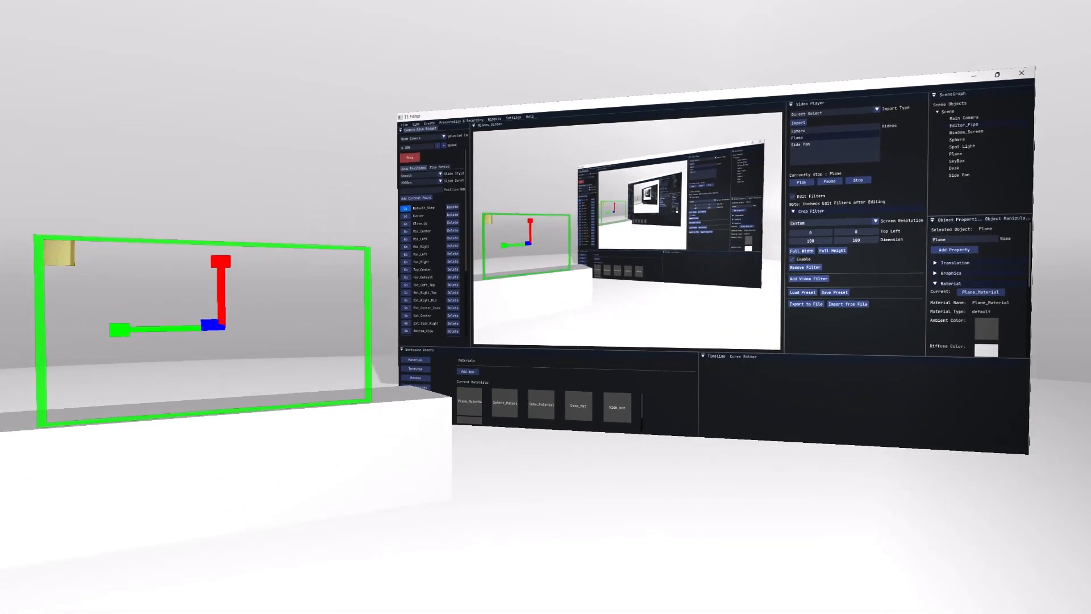
key("Escape")
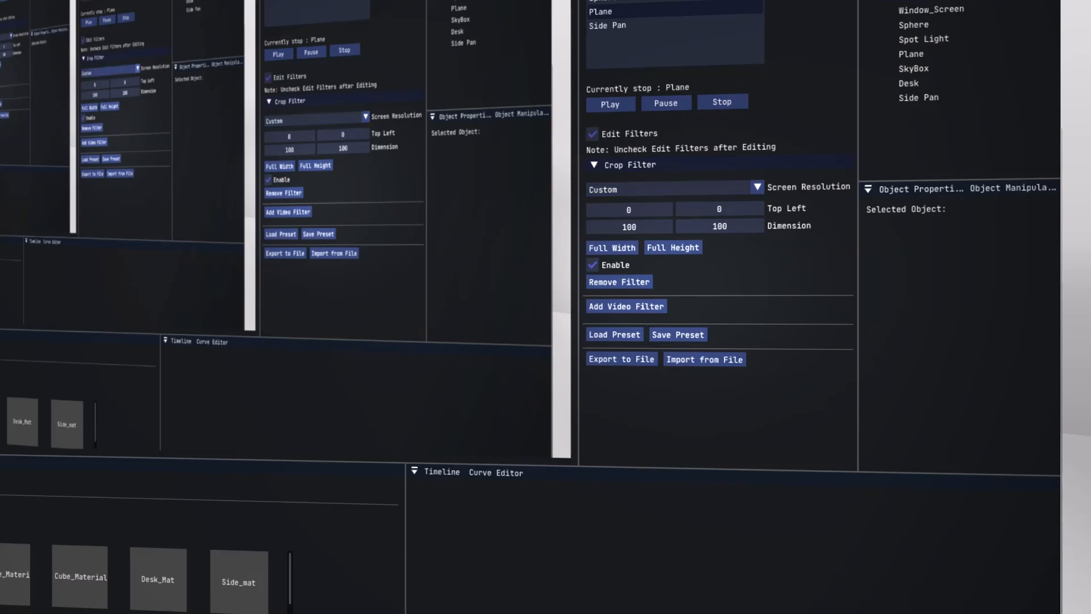
Examine the screen resolution presets of the Crop Filter and keep the resolution at Custom
left_click(673, 188)
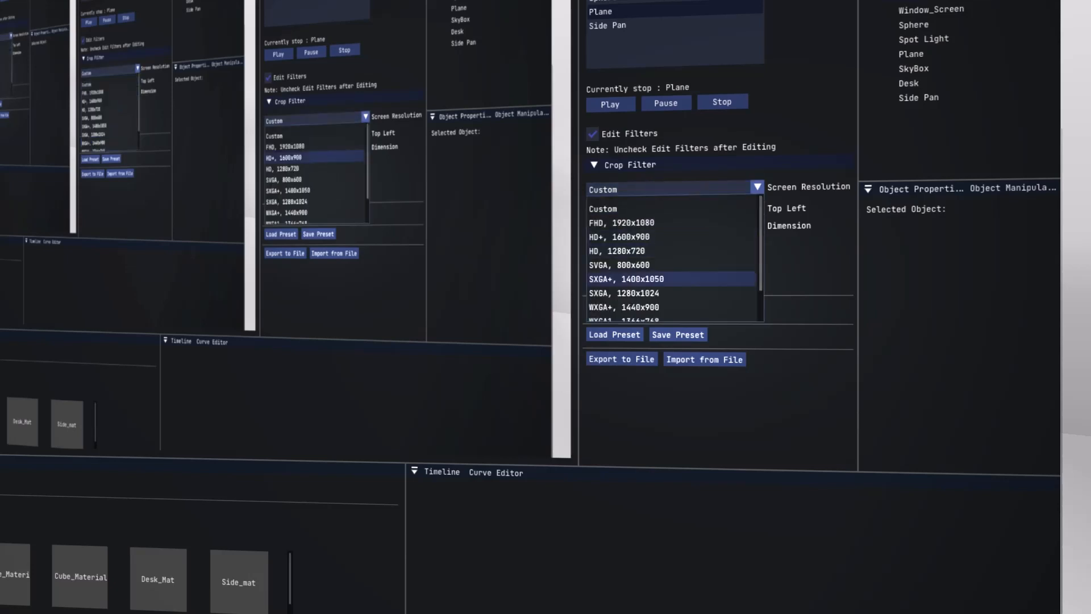
scroll(672, 279, "down", 1)
scroll(672, 279, "up", 1)
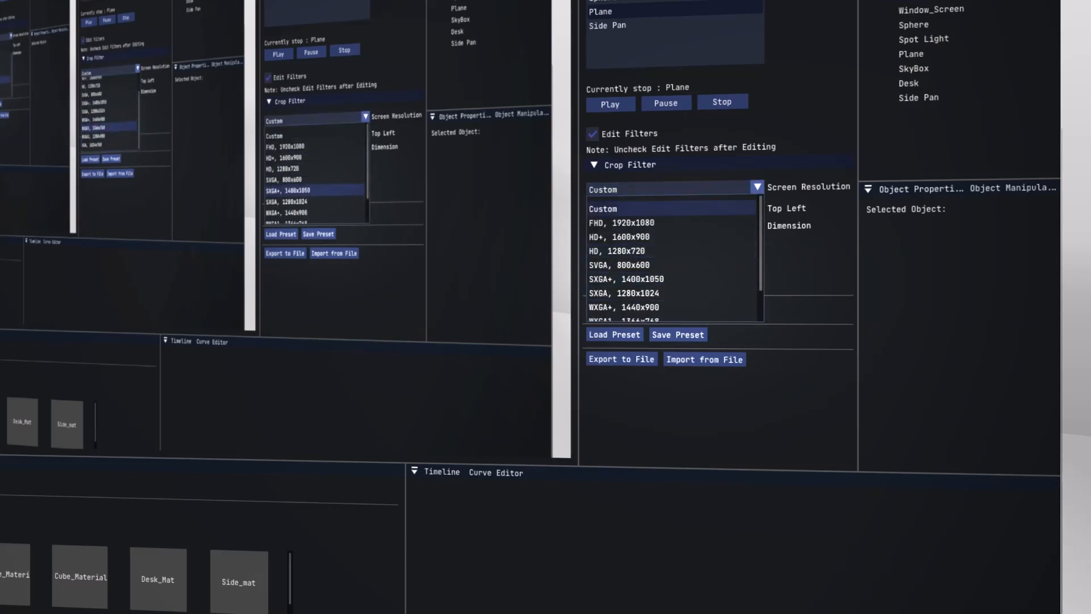
left_click(671, 209)
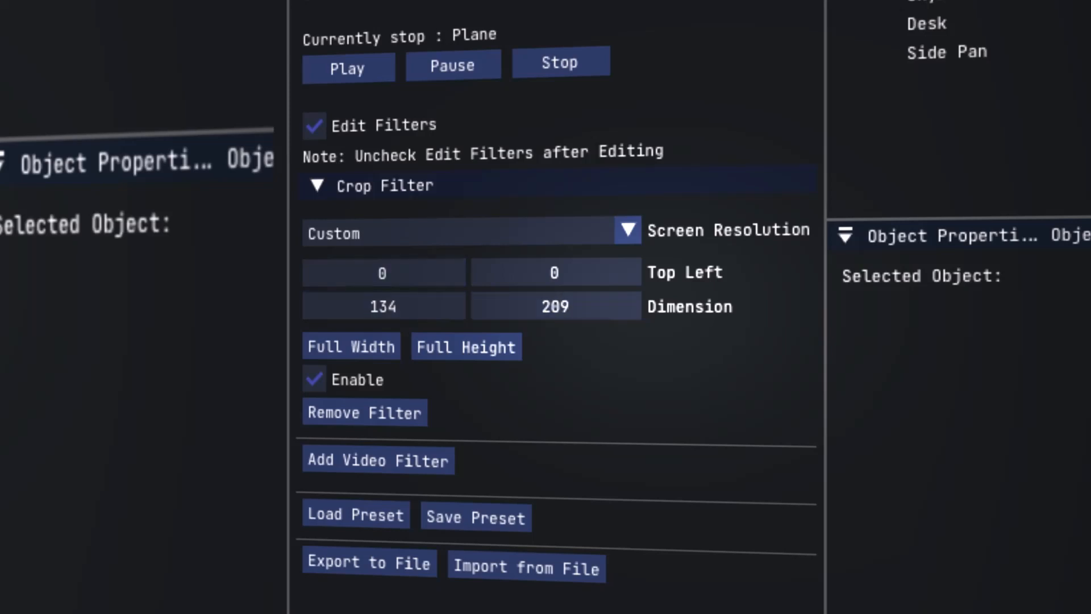
Crop the Plane video around the presenter with a top-left offset of about 475, 64 and a dimension of about 805 by 656
double_click(384, 306)
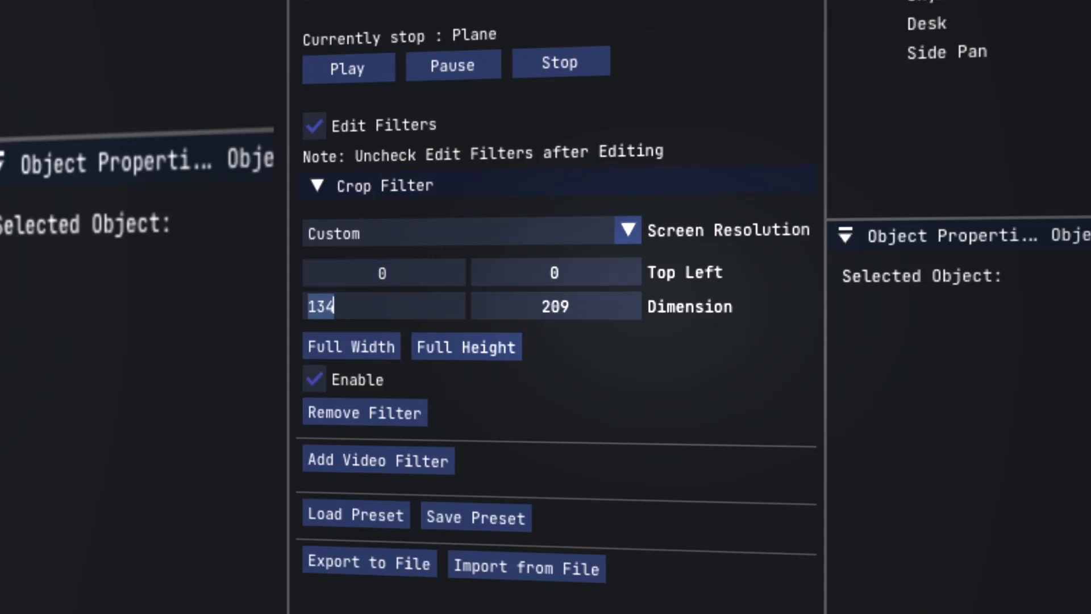
key("Return")
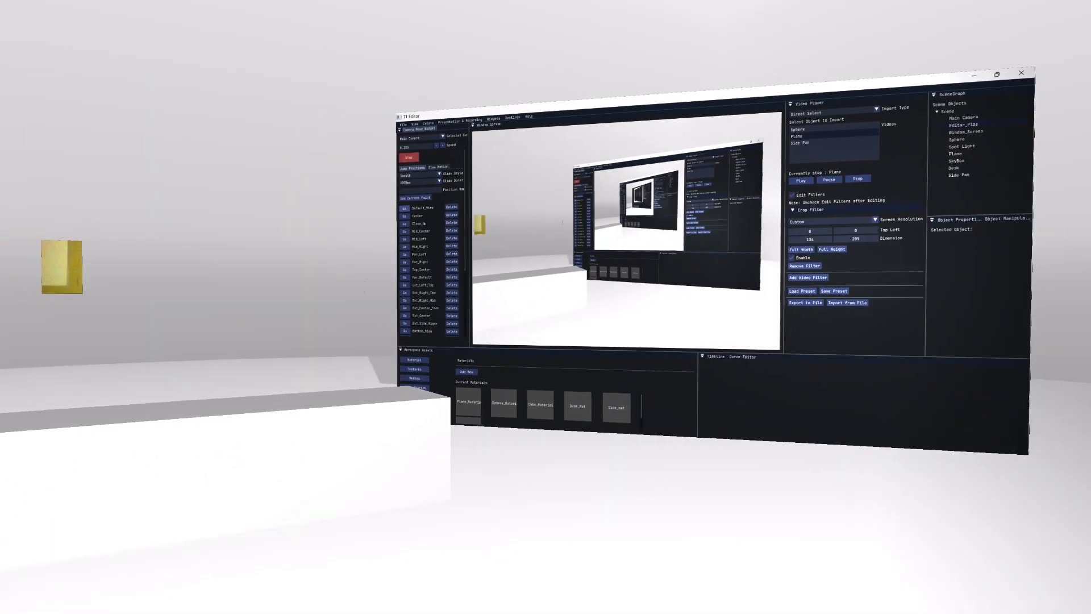
left_click_drag(810, 239, 983, 239)
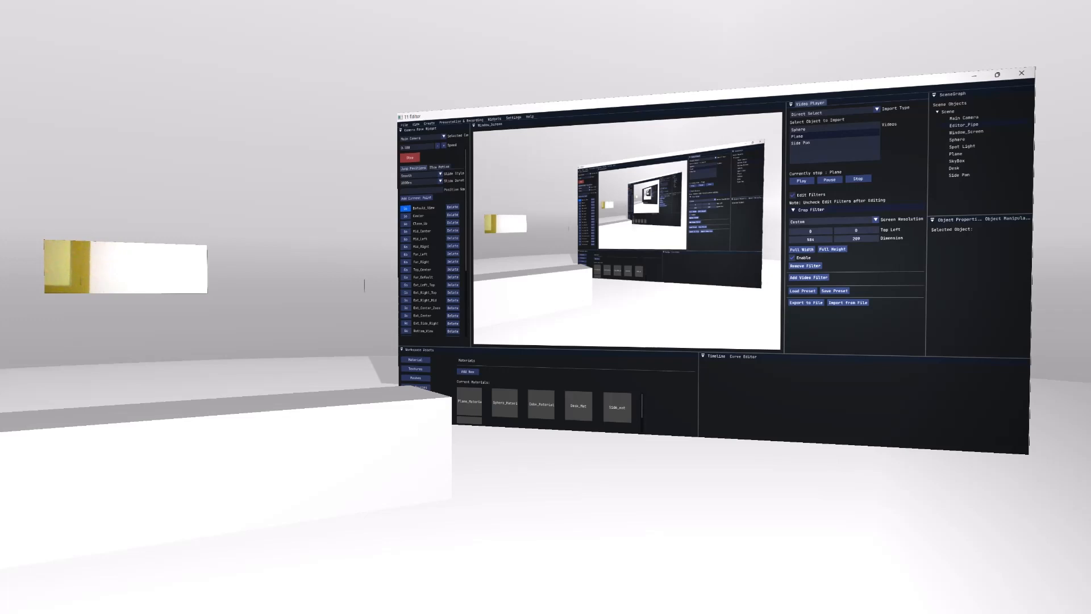
left_click_drag(856, 238, 928, 238)
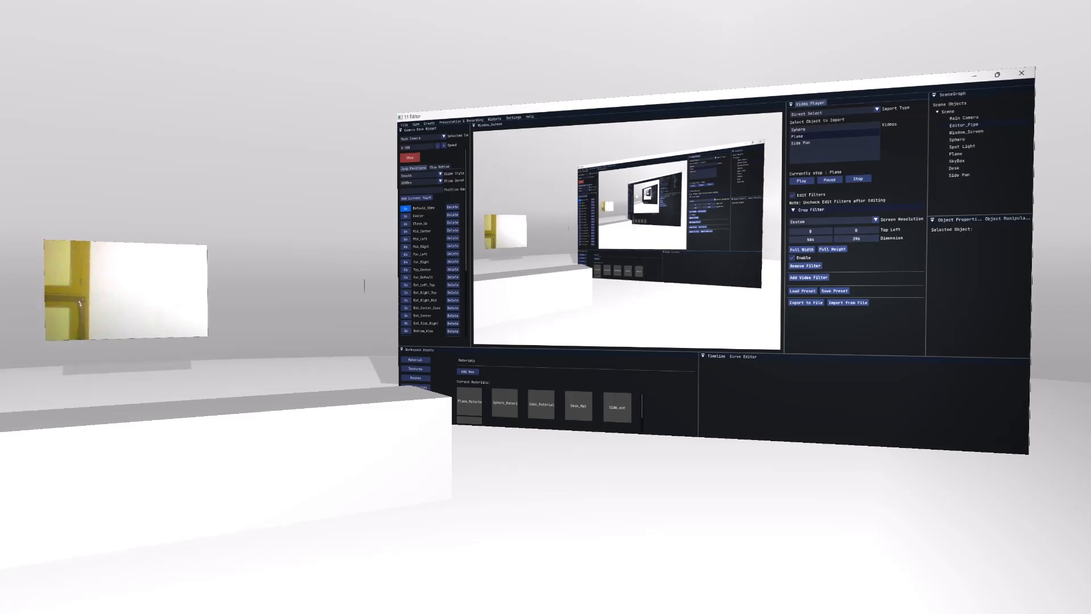
left_click_drag(810, 231, 1025, 231)
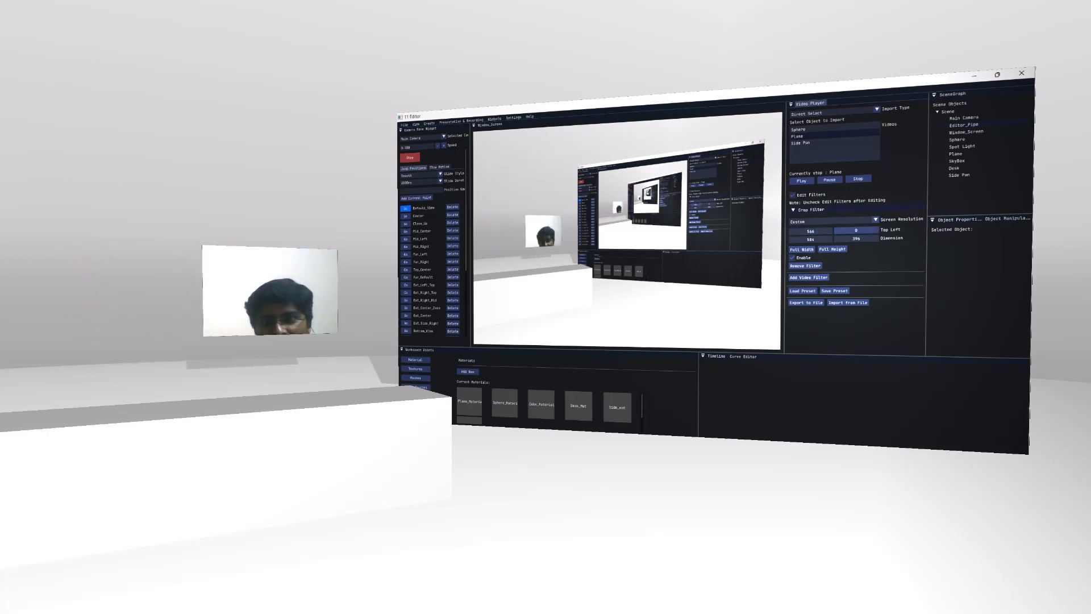
left_click_drag(856, 230, 948, 238)
left_click_drag(810, 238, 776, 232)
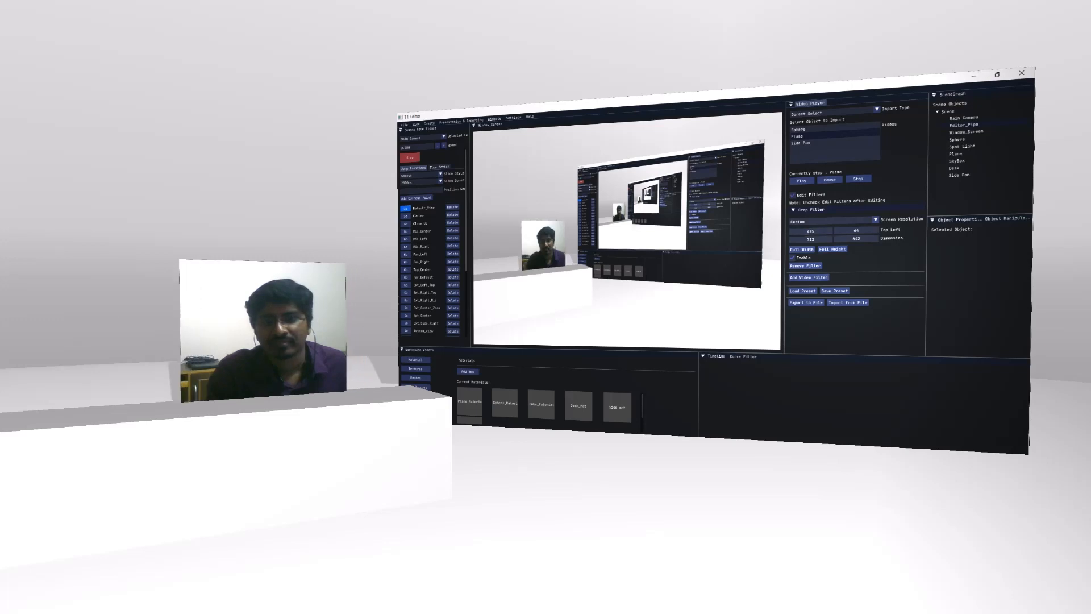
mouse_move(855, 238)
left_mouse_down()
mouse_move(843, 239)
mouse_move(862, 230)
left_mouse_up()
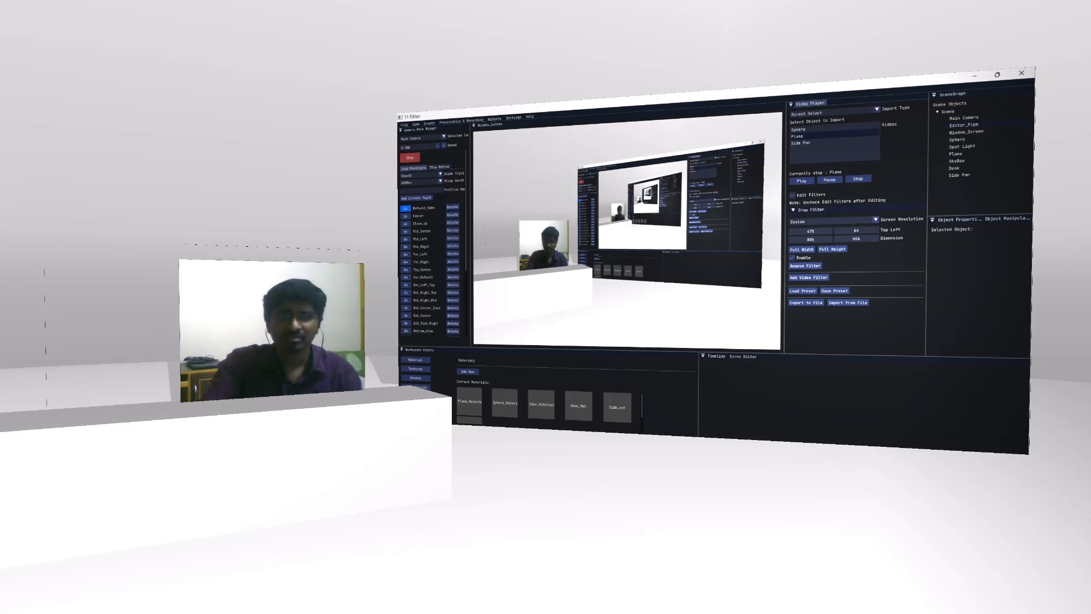
Select the side panel, move the camera to the Ext_Center position, and choose the Side Pan video for filter editing
left_click(671, 213)
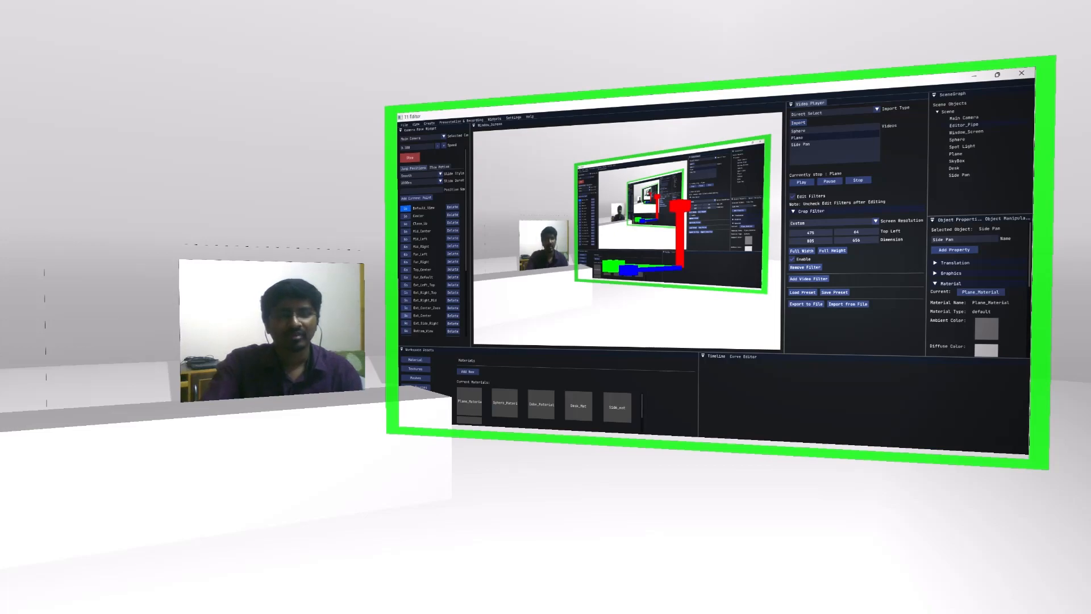
left_click(406, 315)
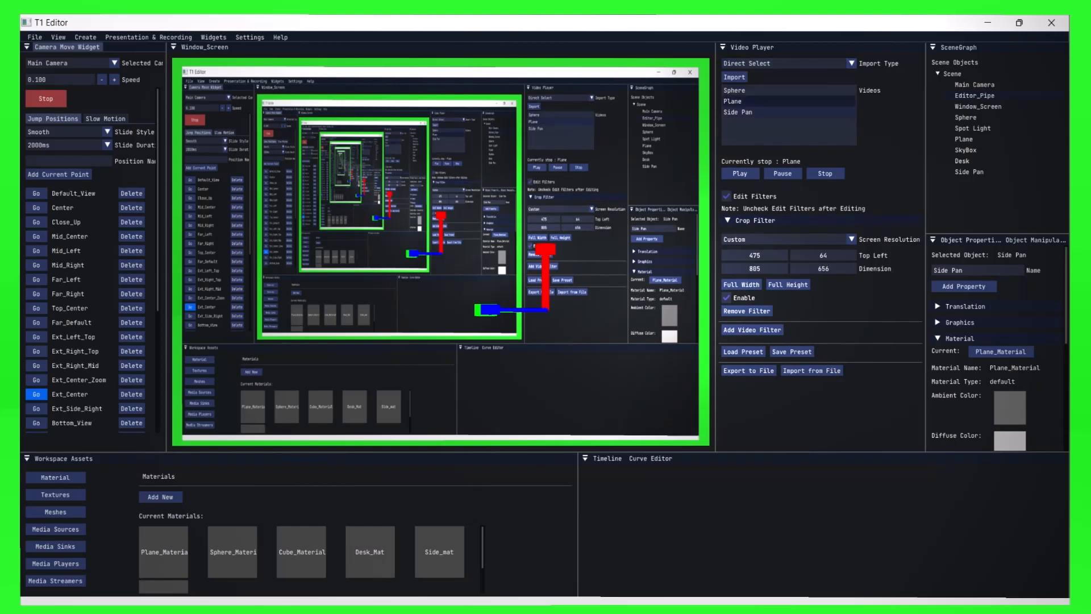
left_click(738, 112)
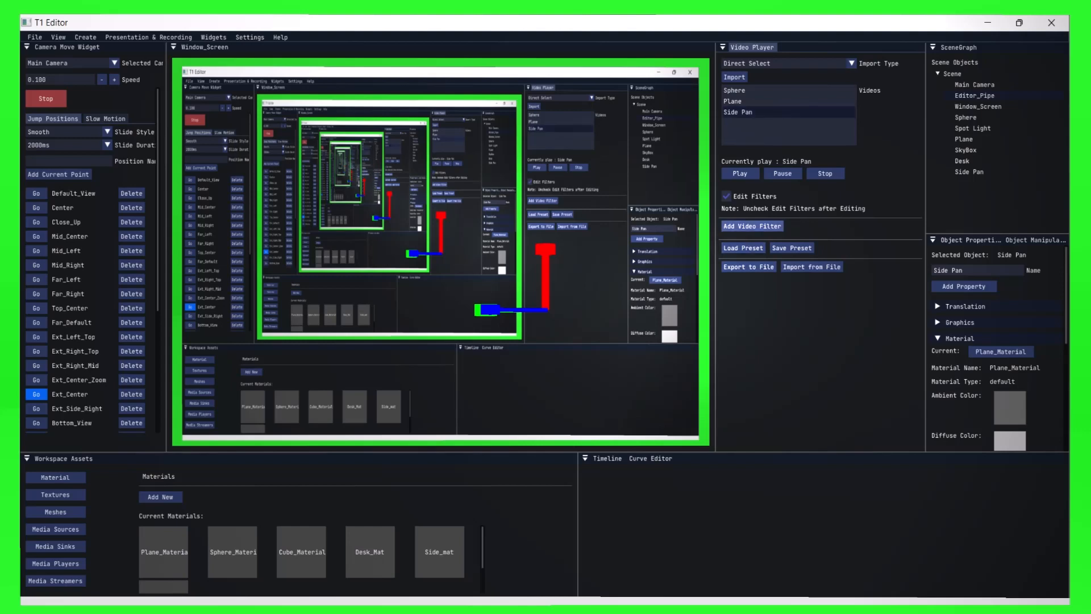
Add a Green Filter RGB 2 to the Side Pan video
left_click(742, 227)
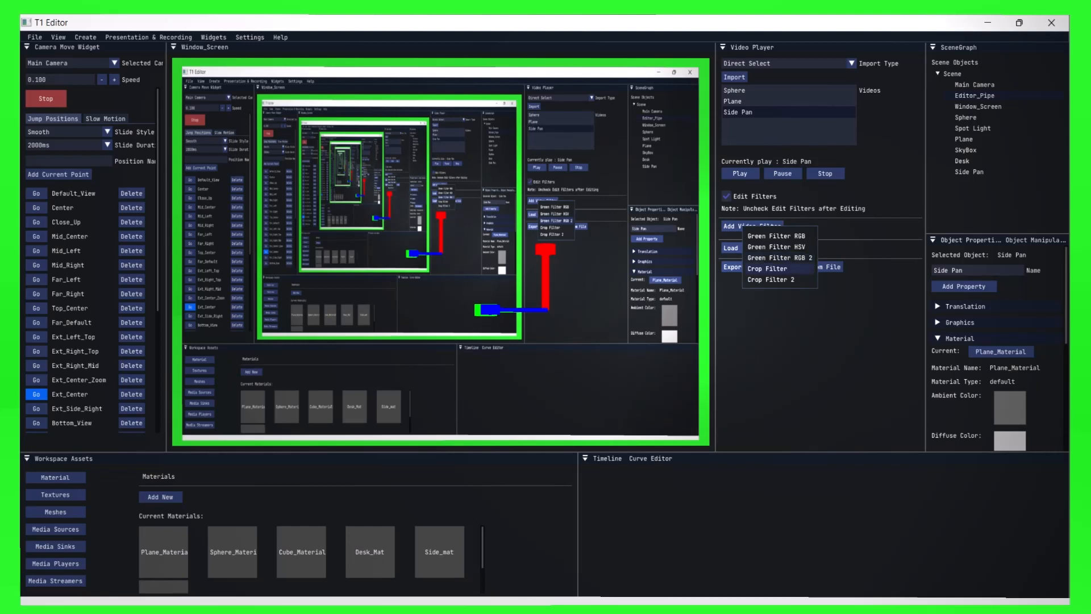
left_click(767, 268)
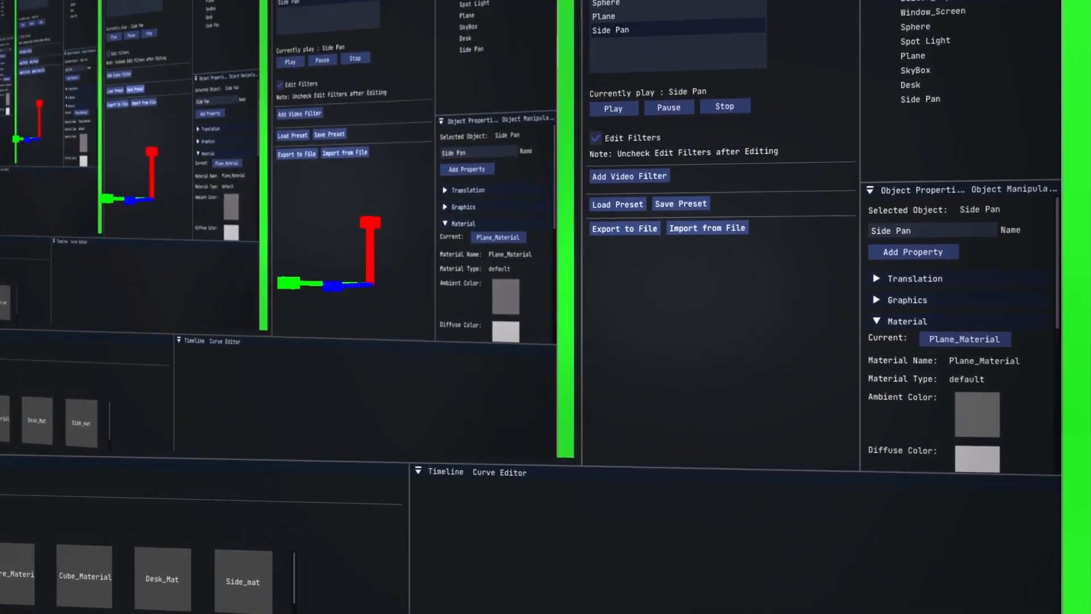
left_click(662, 183)
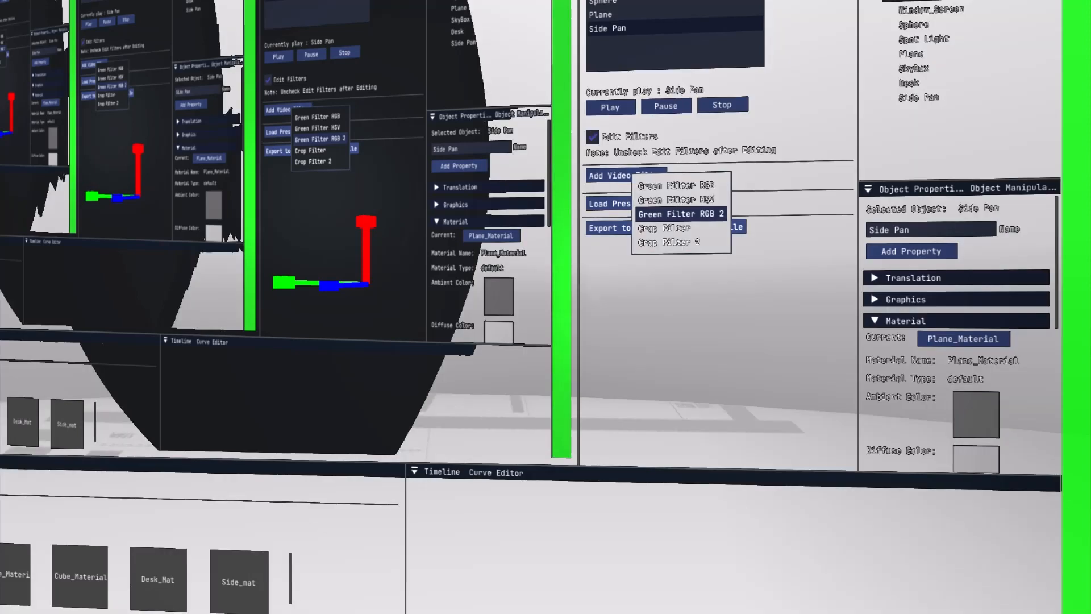
left_click(681, 214)
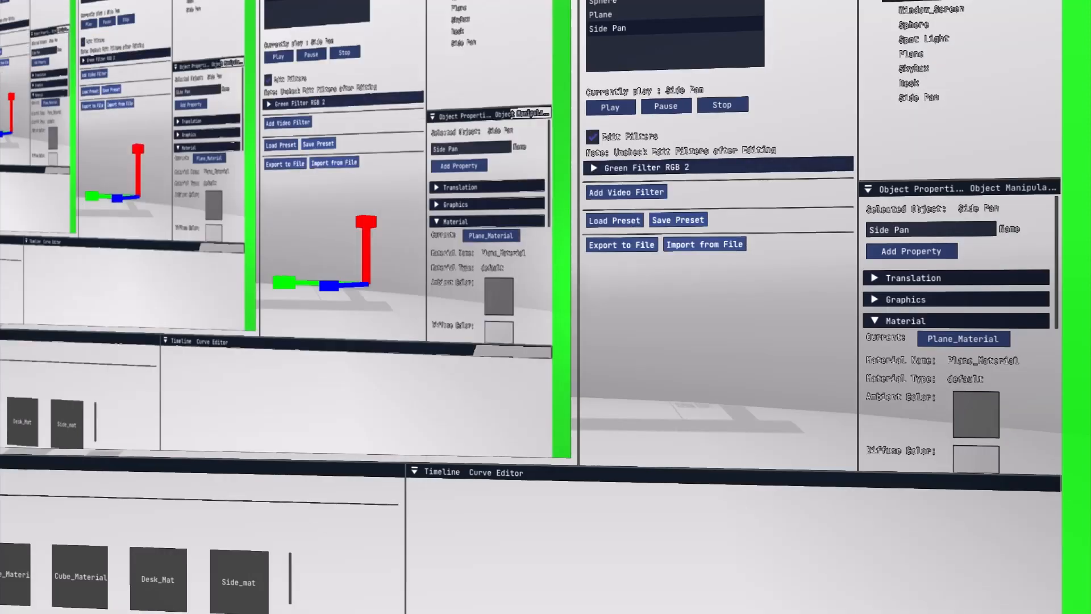
Set the key color of the Side Pan video's Green Filter RGB 2 to near-black and clear the side panel's selection
left_click(634, 168)
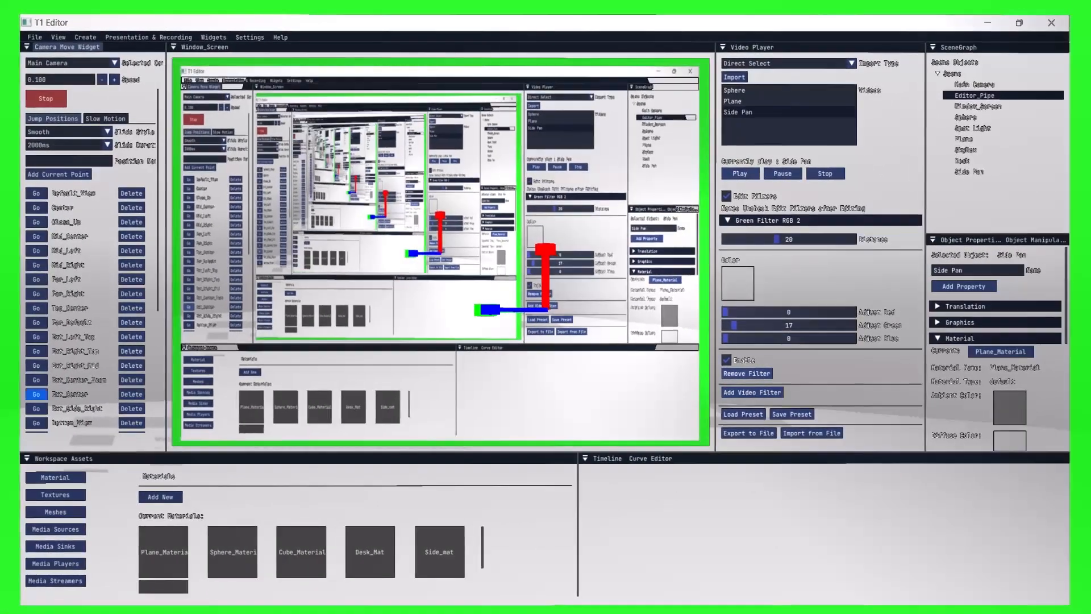
left_click(742, 287)
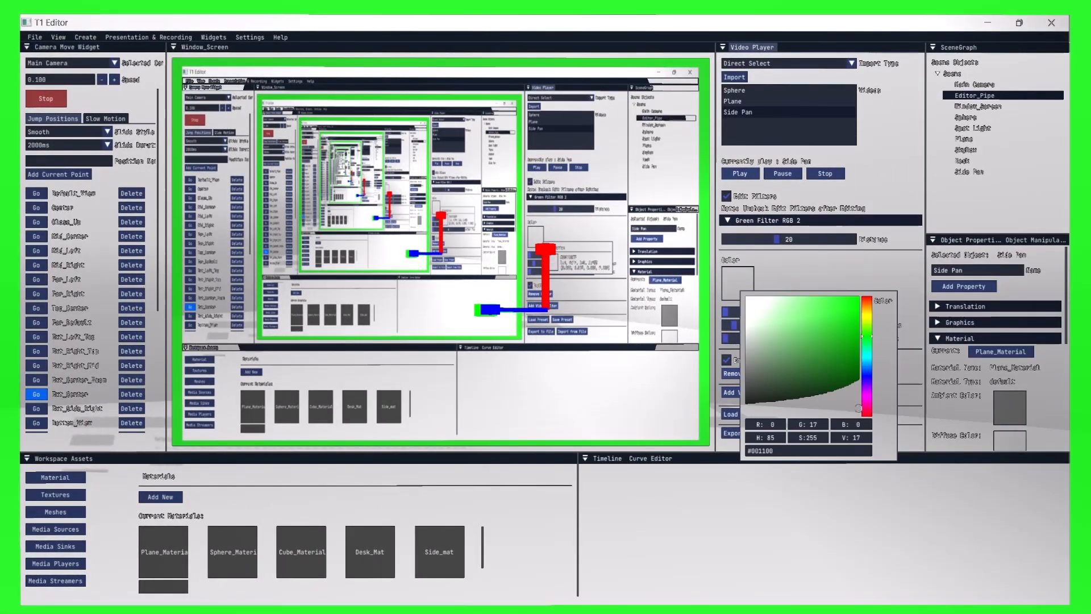
left_click_drag(807, 392, 746, 403)
key("Escape")
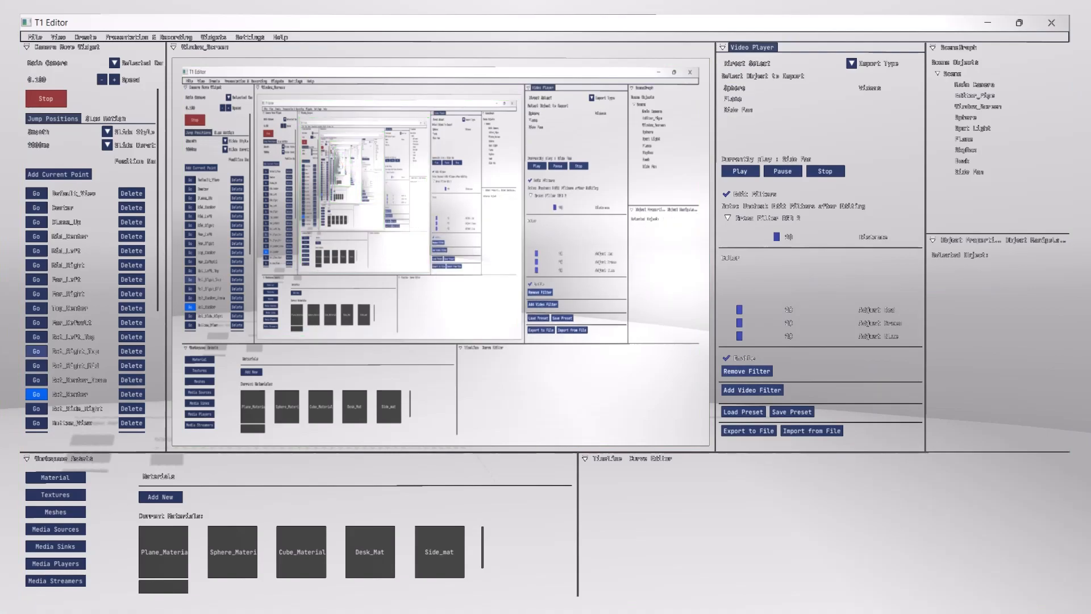
View the keyed side panel from the Center, Mid_Center and farther camera positions
left_click(36, 207)
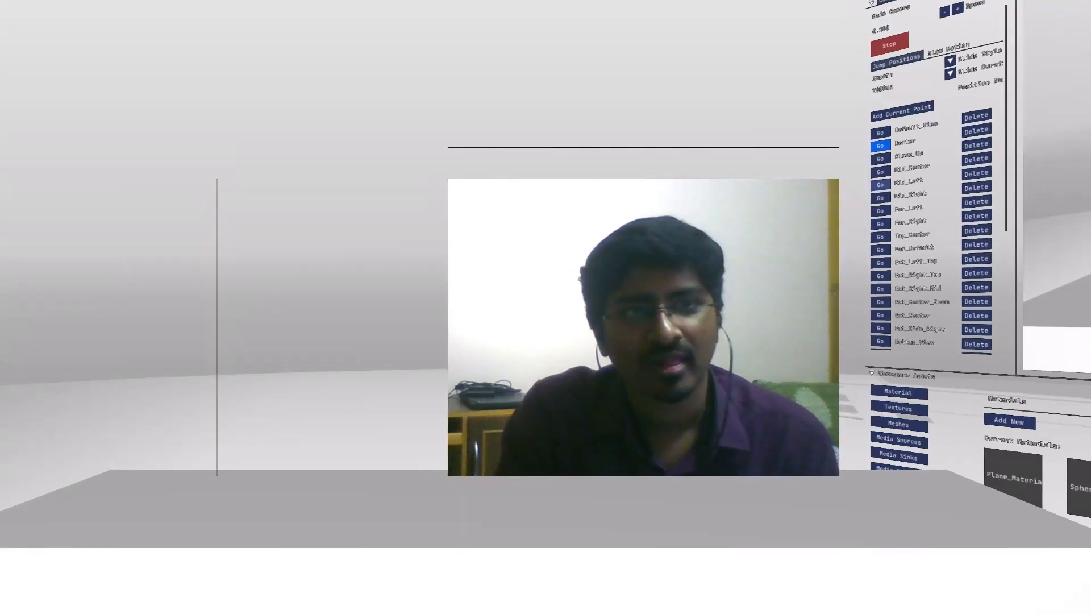
left_click(879, 171)
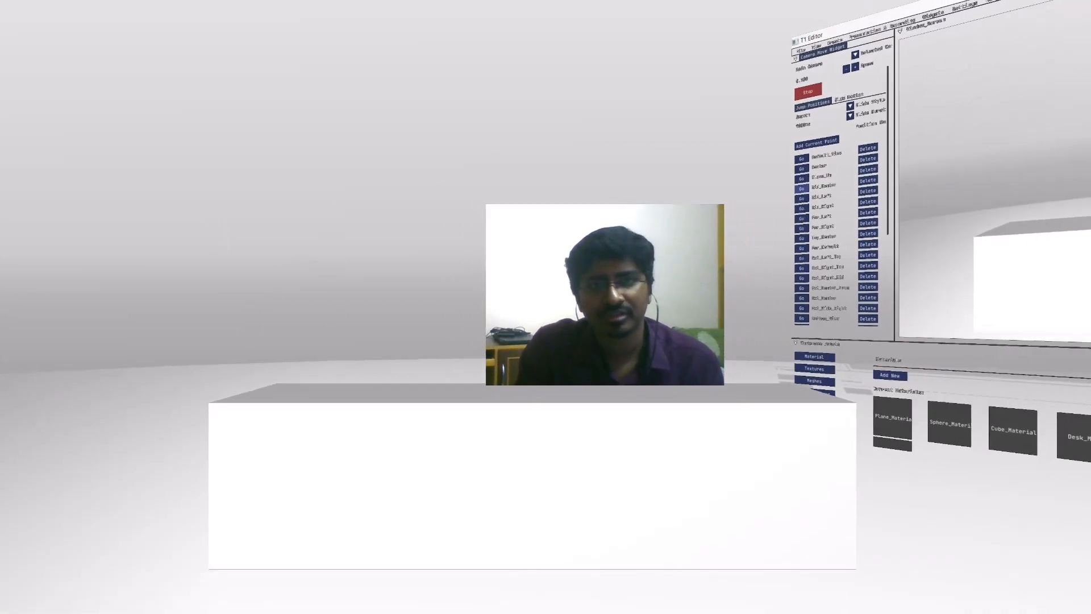
left_click(801, 238)
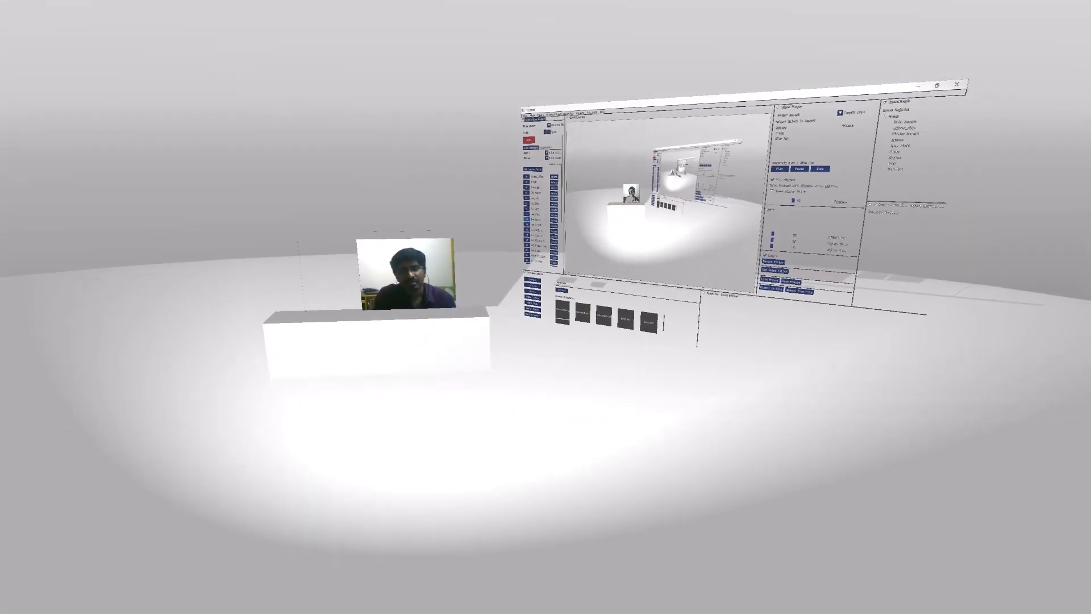
left_click(527, 224)
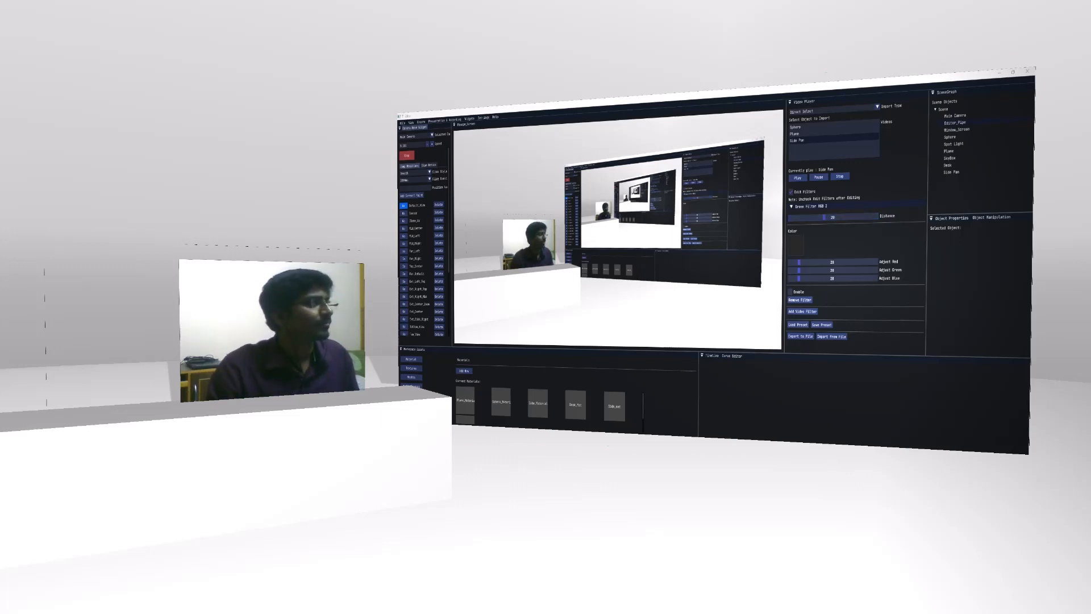
Import the PowerPoint window as a window source onto the side panel
left_click(663, 214)
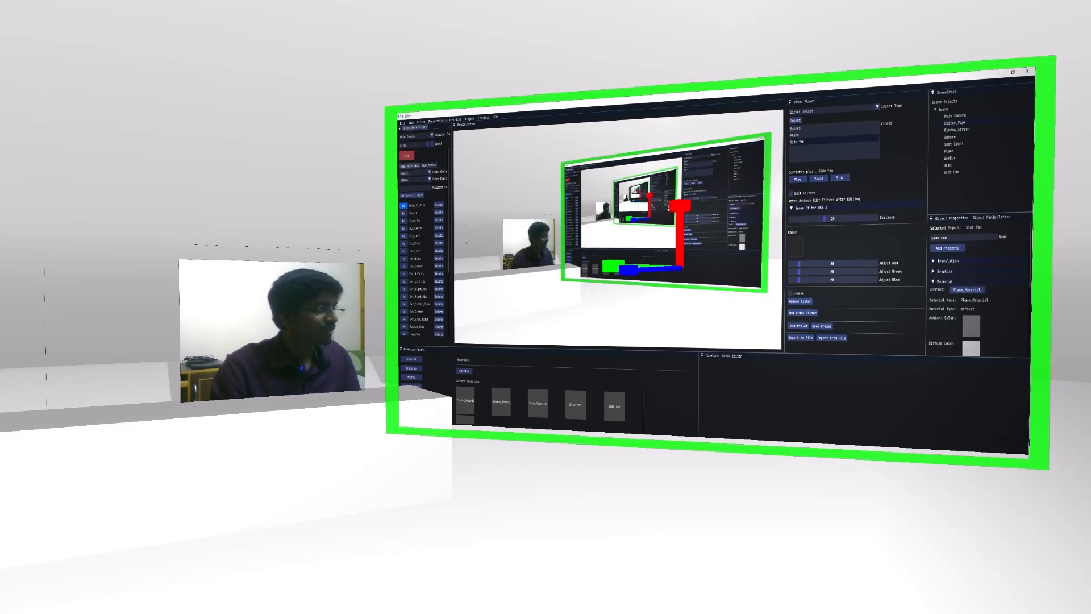
left_click(795, 120)
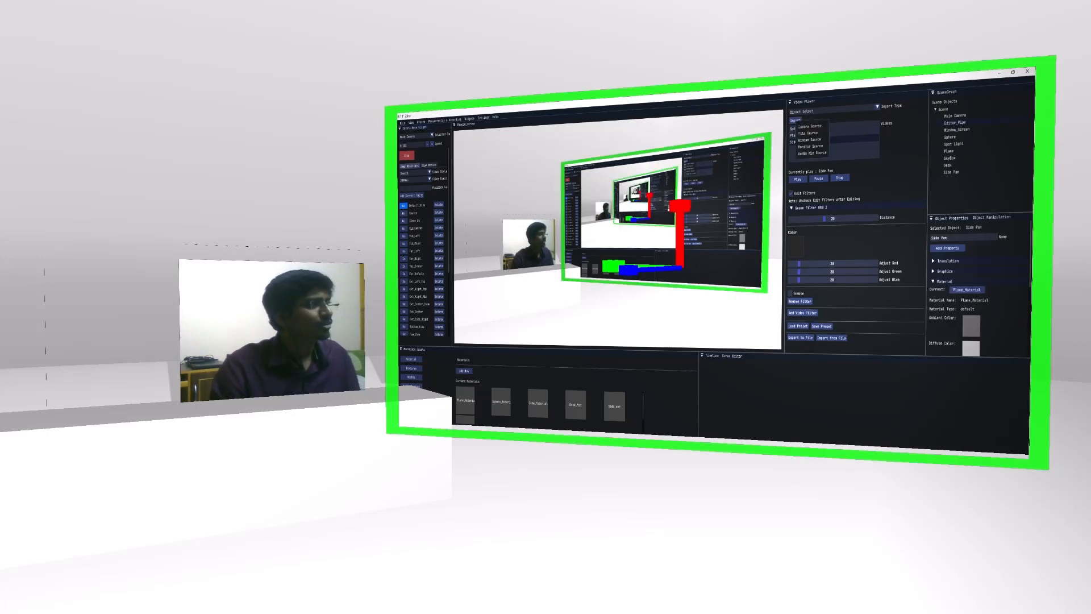
left_click(809, 140)
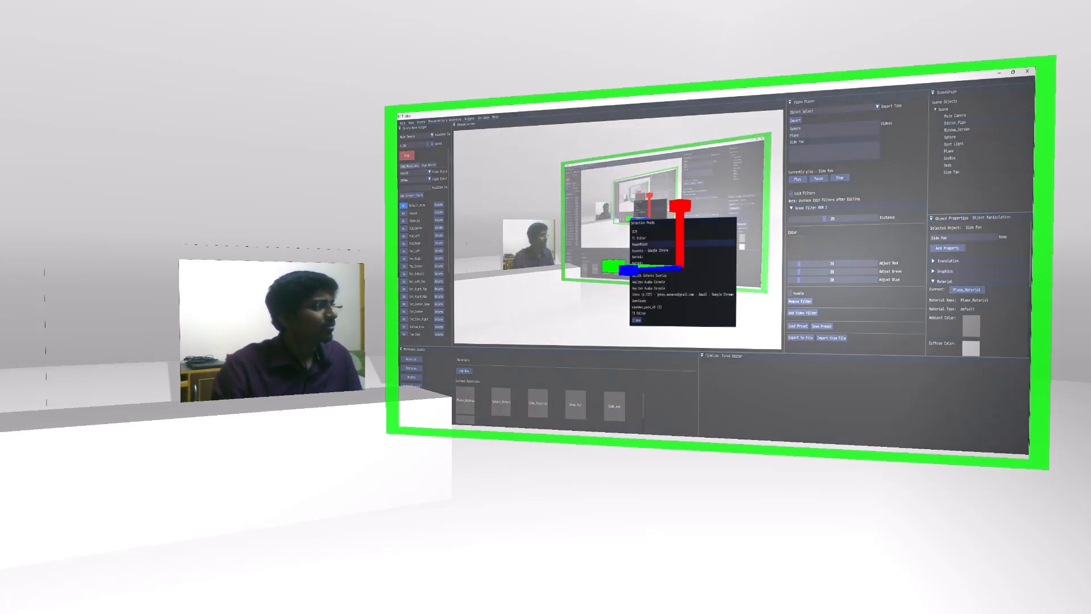
left_click(648, 243)
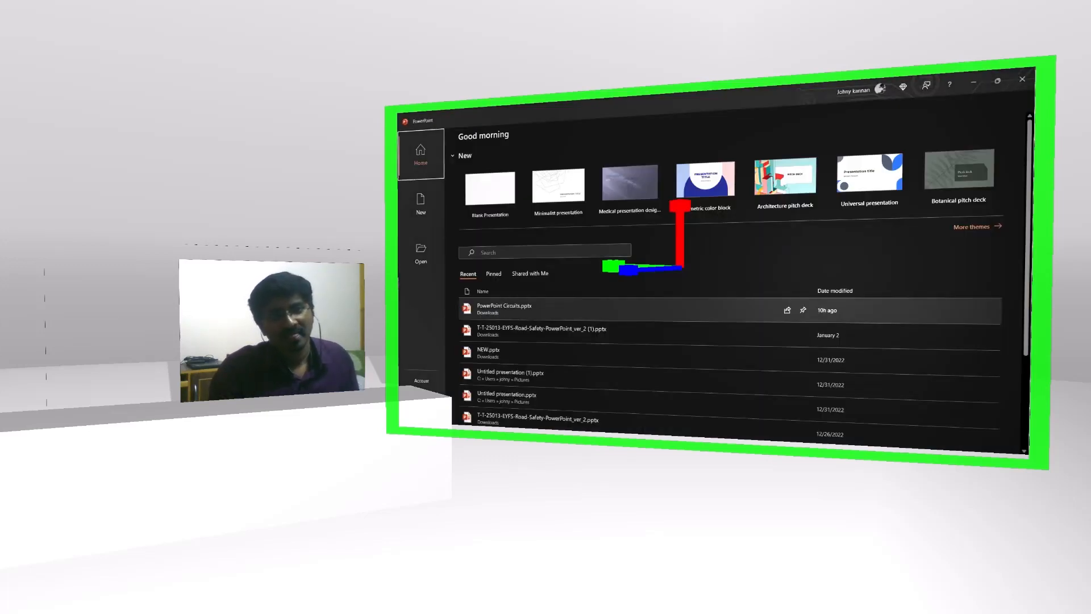
In PowerPoint, open PowerPoint Circuits.pptx and start its slide show from the beginning
left_click(504, 308)
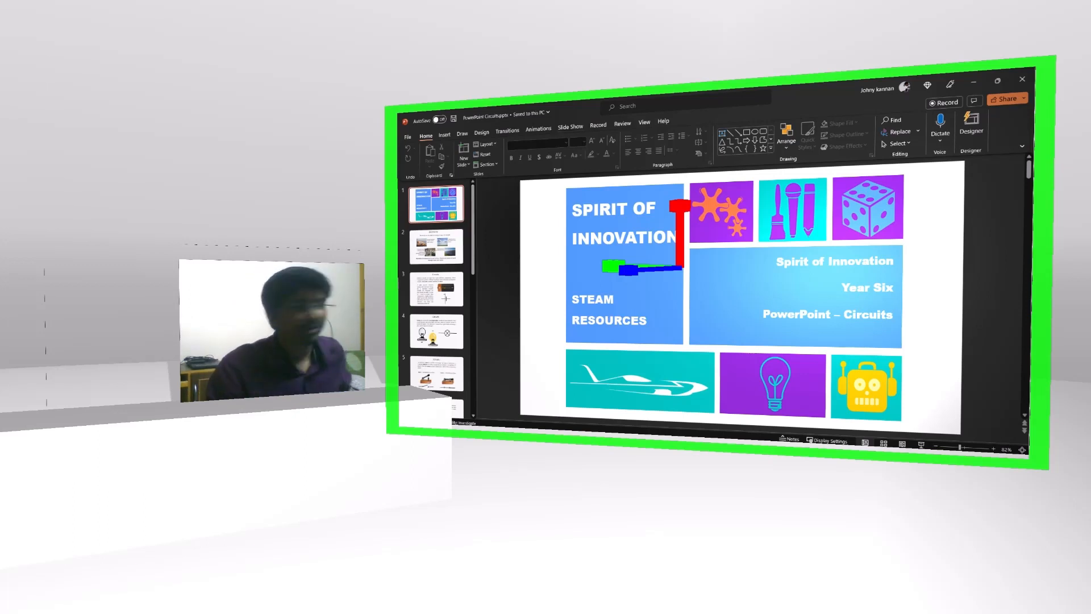
left_click(569, 128)
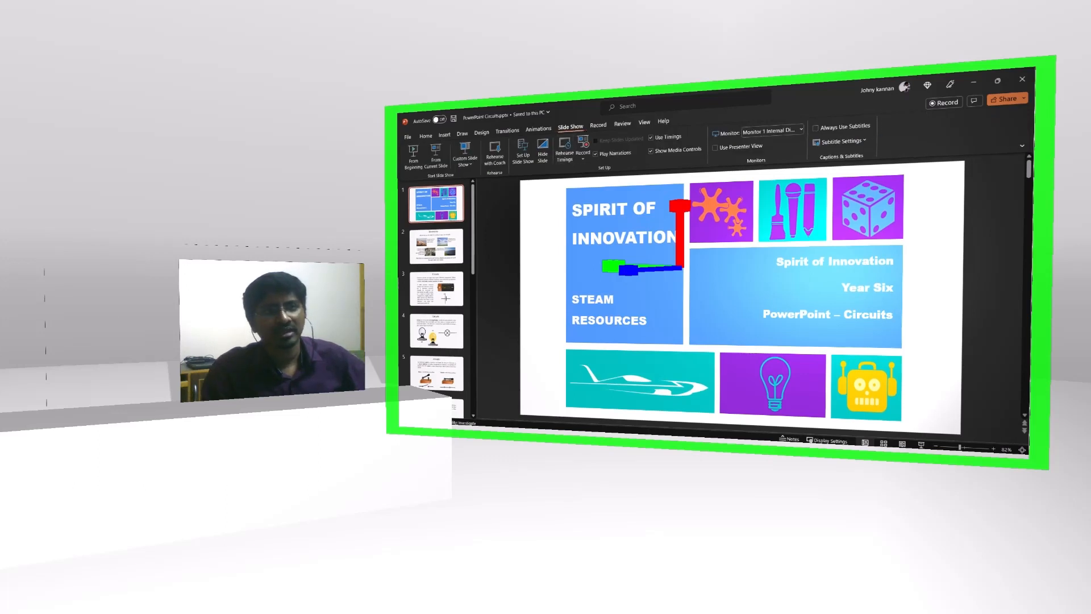
left_click(413, 152)
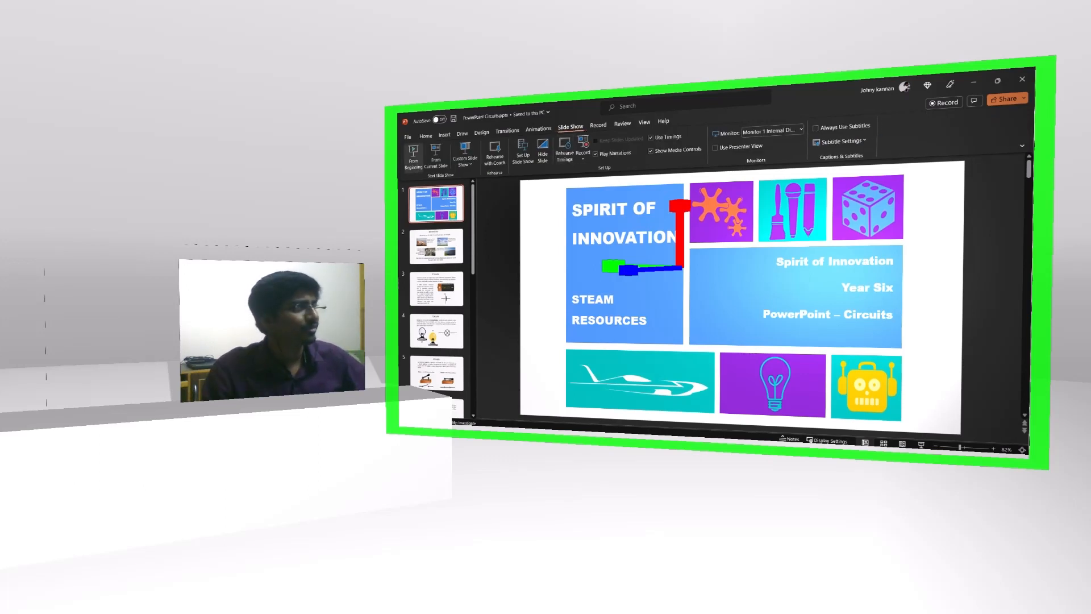